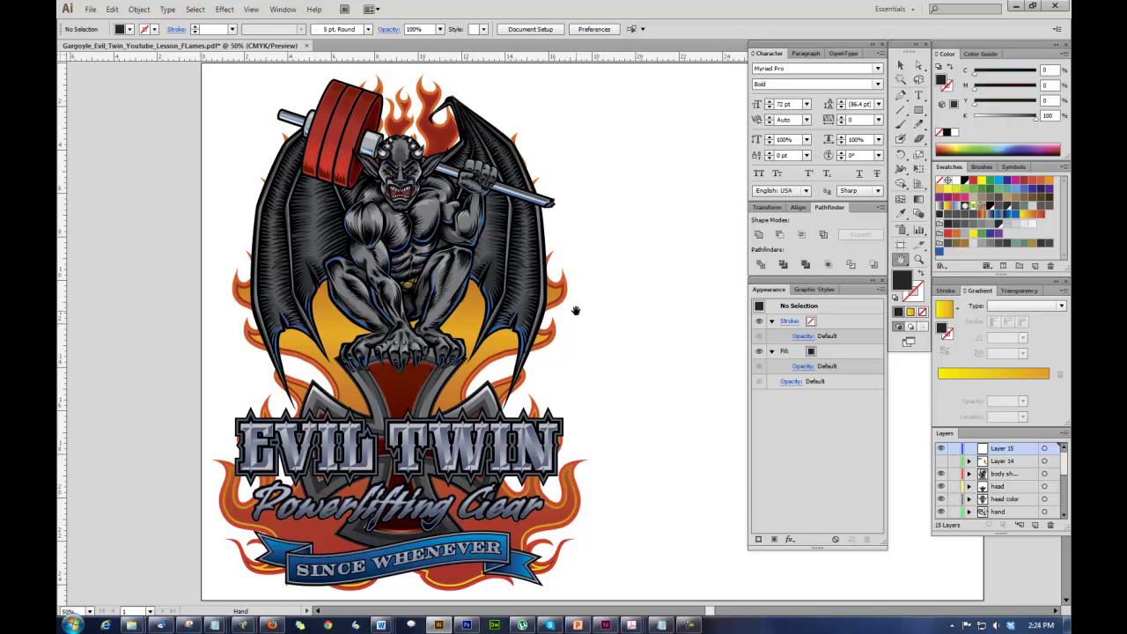
# - Examine the gargoyle's face and upper body at high magnification, up to 300%, and return to an overview of the artwork
pyautogui.click(918, 259)
pyautogui.click(458, 233)
pyautogui.click(557, 308)
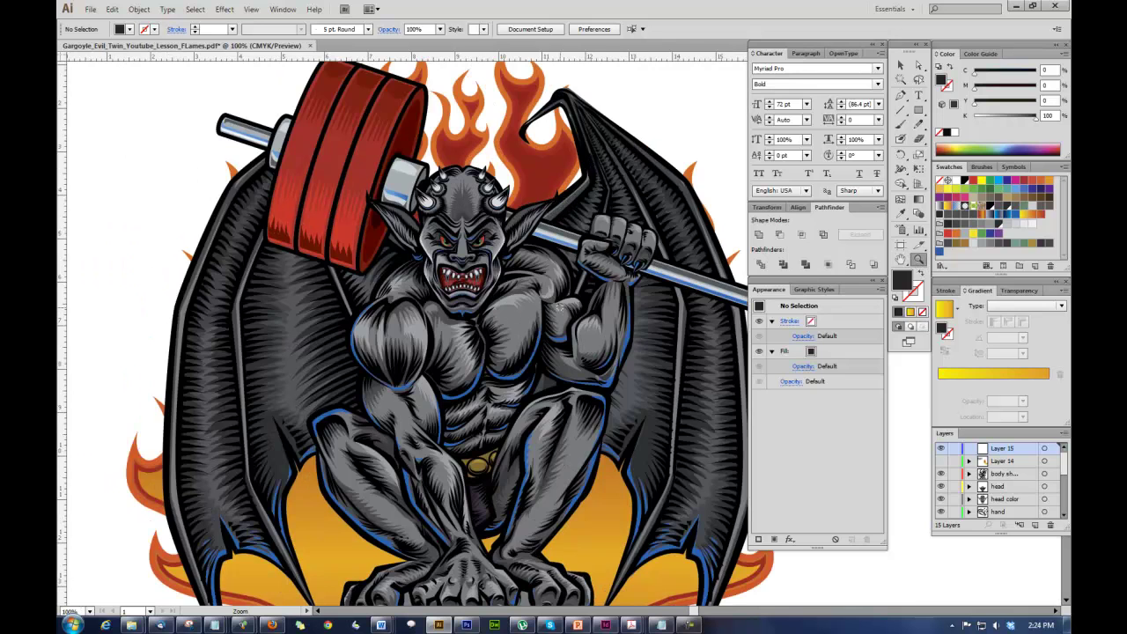
pyautogui.click(557, 308)
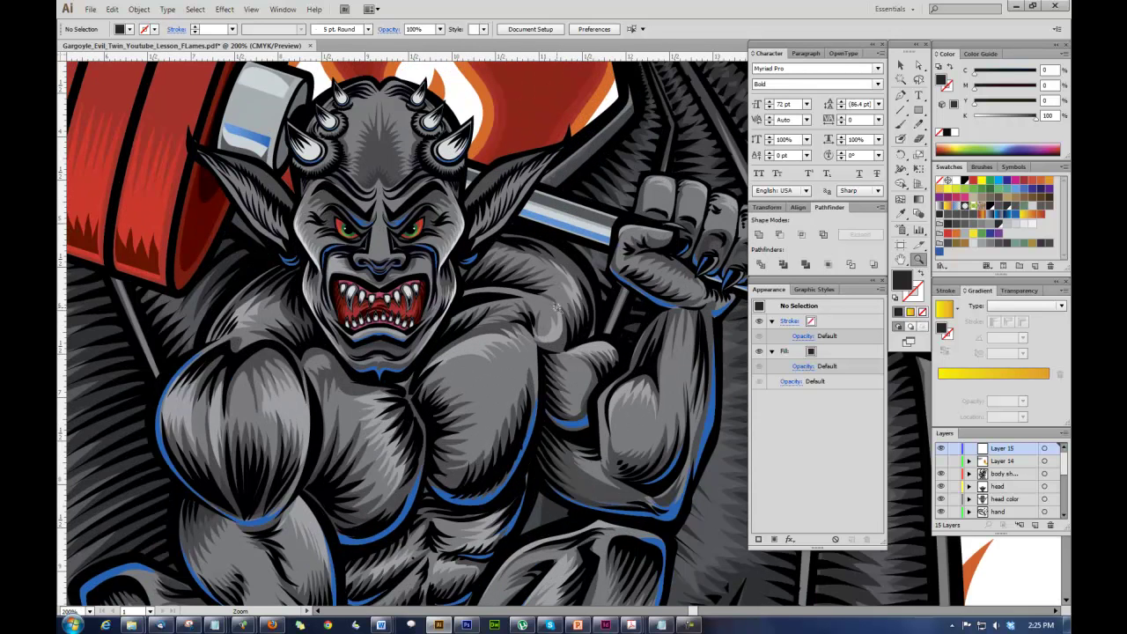
pyautogui.click(559, 308)
pyautogui.click(900, 260)
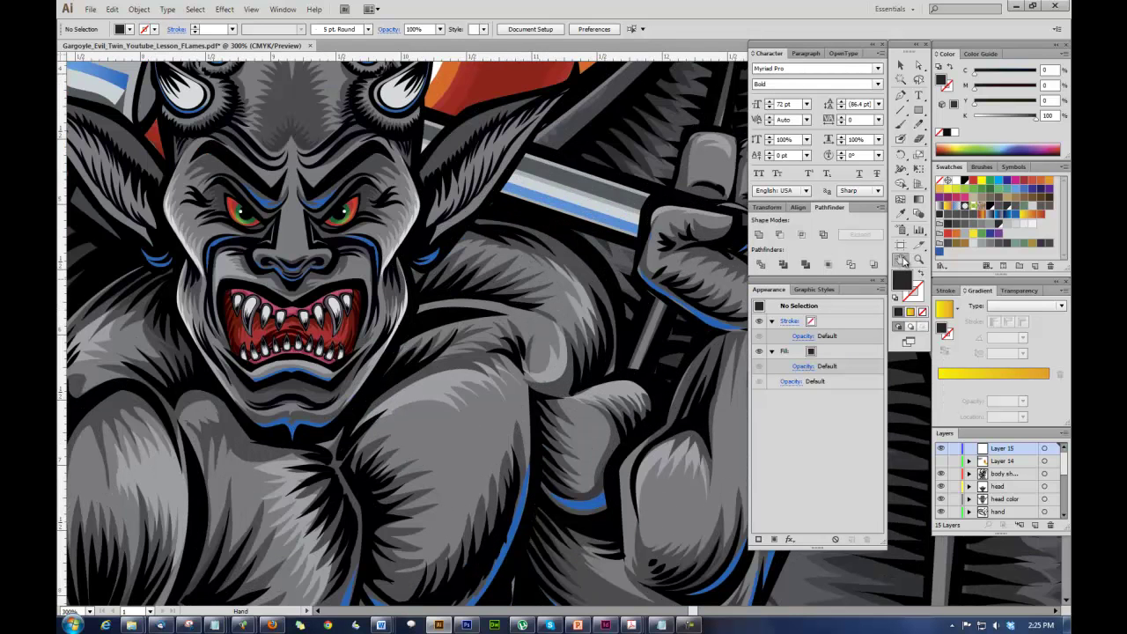
pyautogui.moveTo(479, 314); pyautogui.dragTo(555, 396)
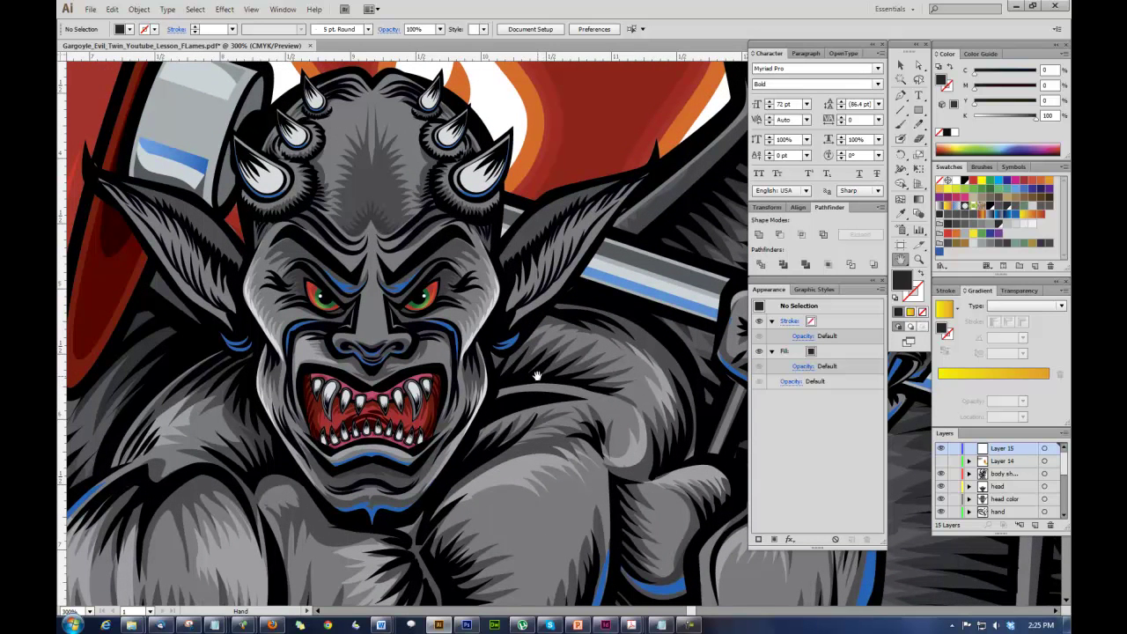
pyautogui.moveTo(536, 373); pyautogui.dragTo(564, 406)
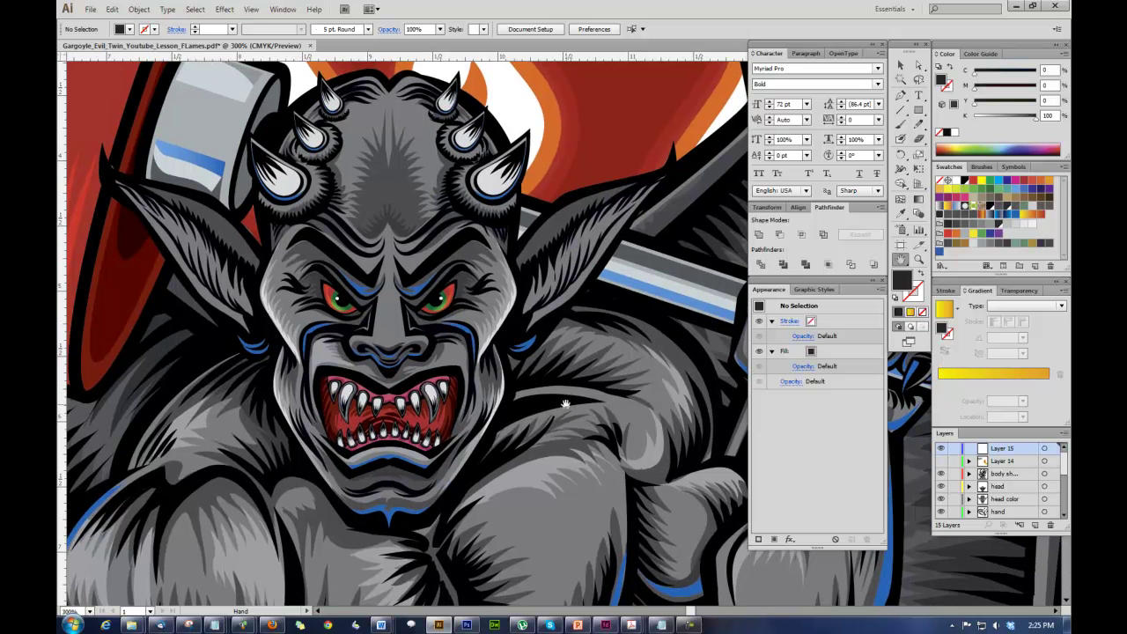
pyautogui.click(918, 259)
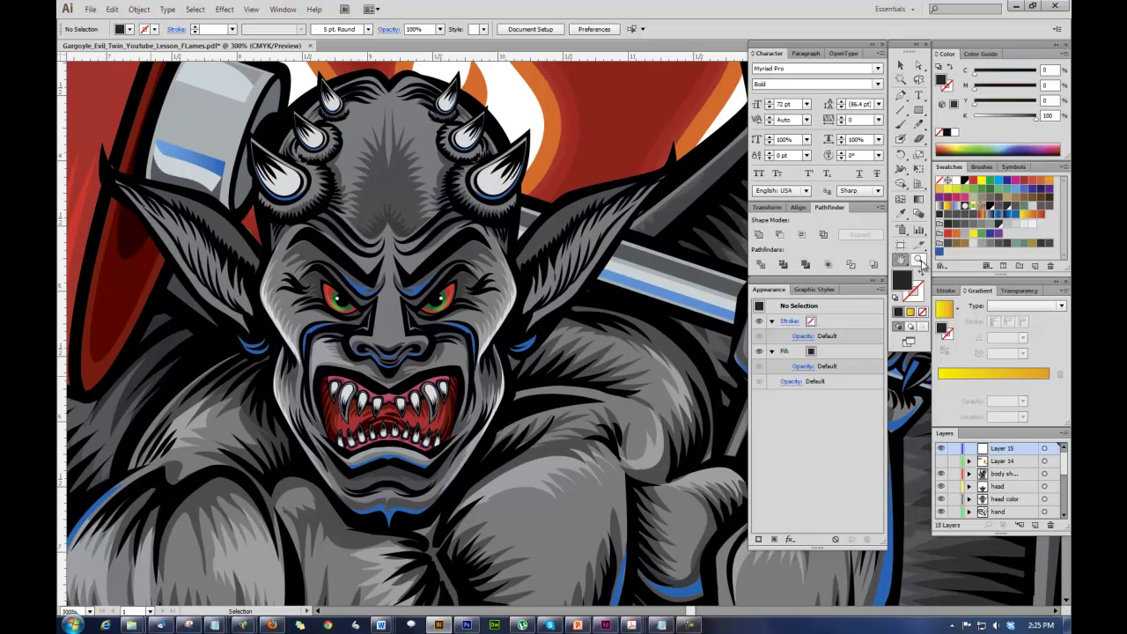
pyautogui.keyDown('alt'); pyautogui.click(519, 346); pyautogui.keyUp('alt')
pyautogui.keyDown('alt'); pyautogui.click(519, 345); pyautogui.keyUp('alt')
pyautogui.keyDown('alt'); pyautogui.click(519, 346); pyautogui.keyUp('alt')
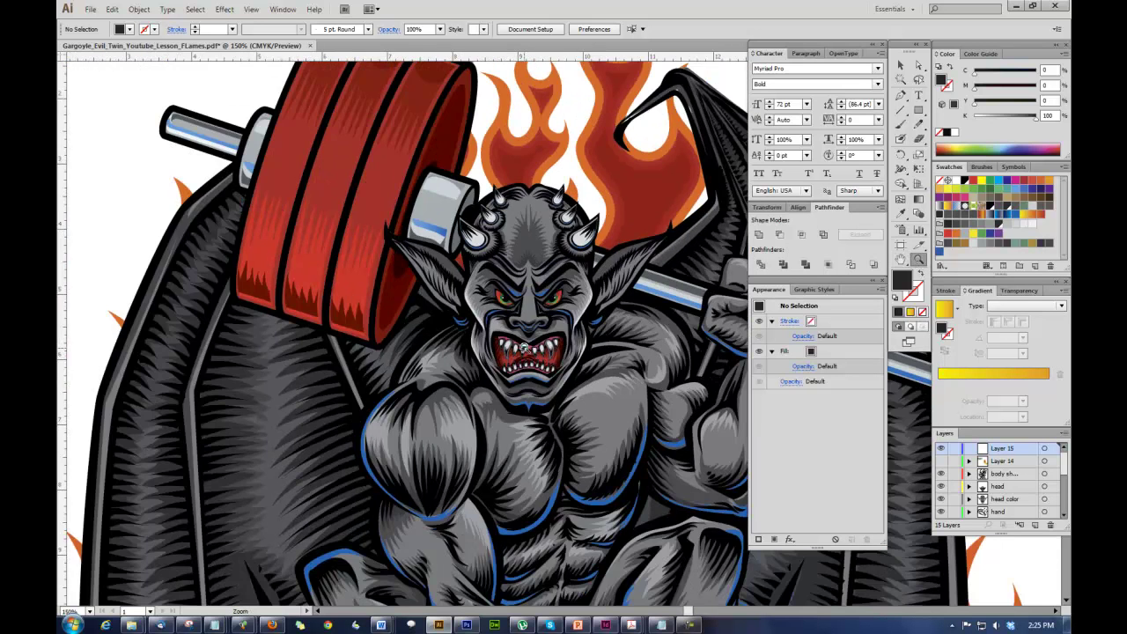
pyautogui.keyDown('alt'); pyautogui.click(519, 346); pyautogui.keyUp('alt')
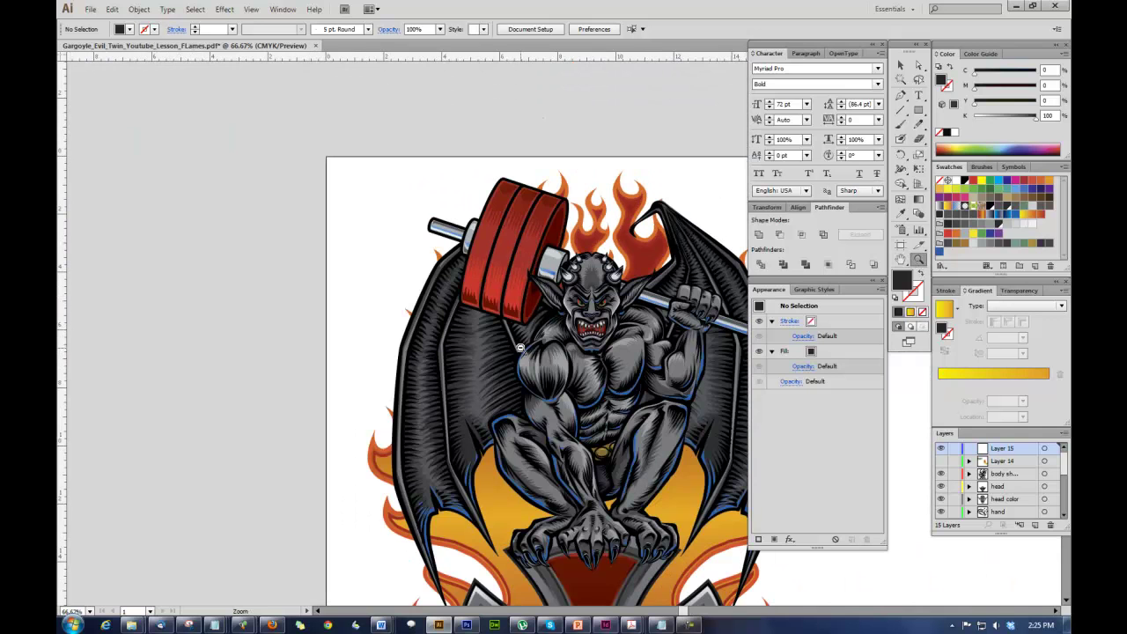
# - Show Layer 14 to read the numbered requirements list beside the gargoyle, and hide that layer again
pyautogui.click(900, 259)
pyautogui.moveTo(488, 349); pyautogui.dragTo(140, 273)
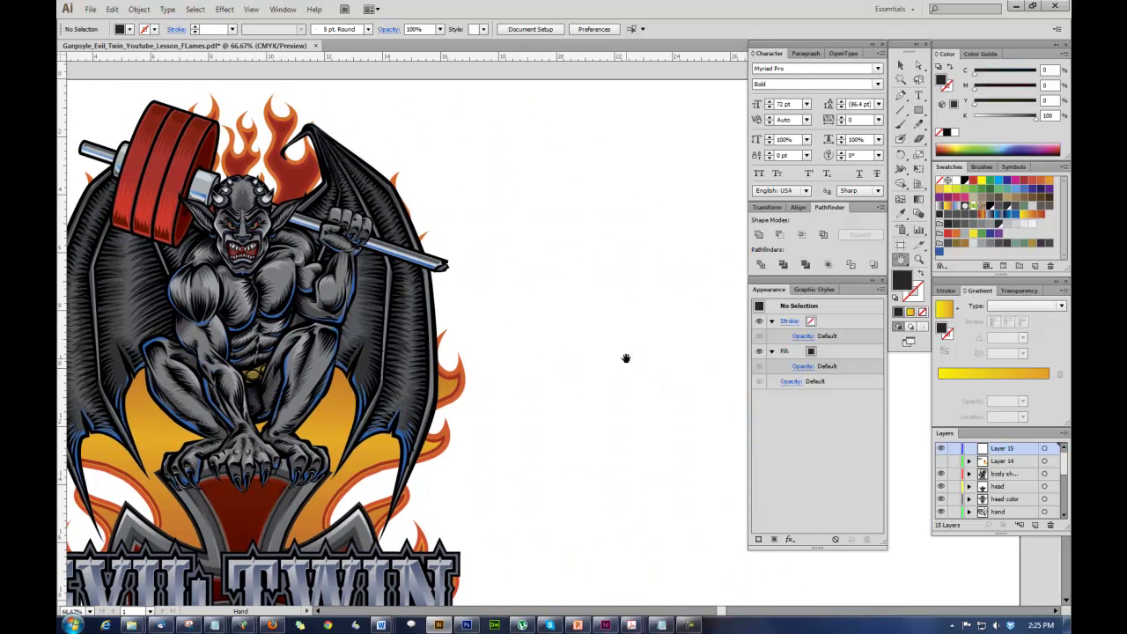
pyautogui.click(939, 471)
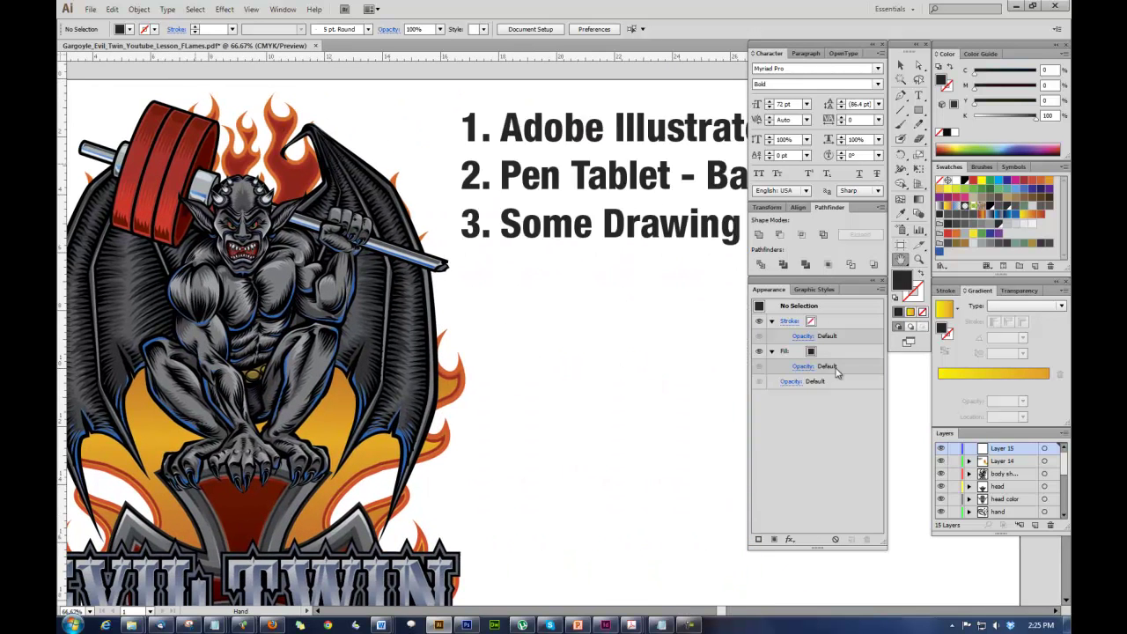
pyautogui.moveTo(594, 312); pyautogui.dragTo(356, 360)
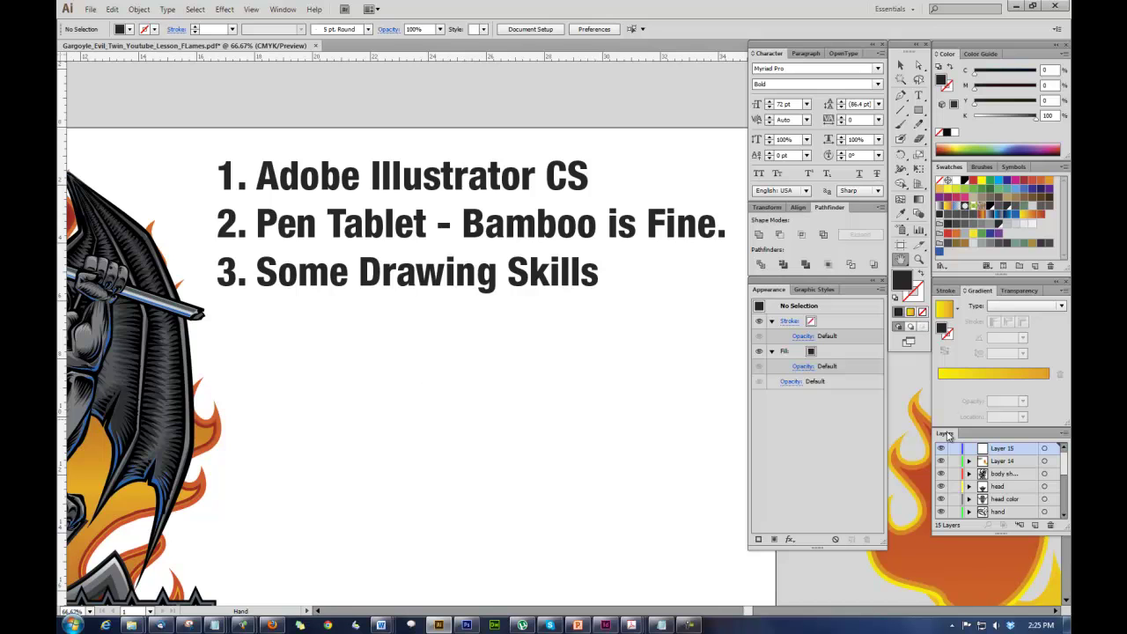
pyautogui.click(940, 461)
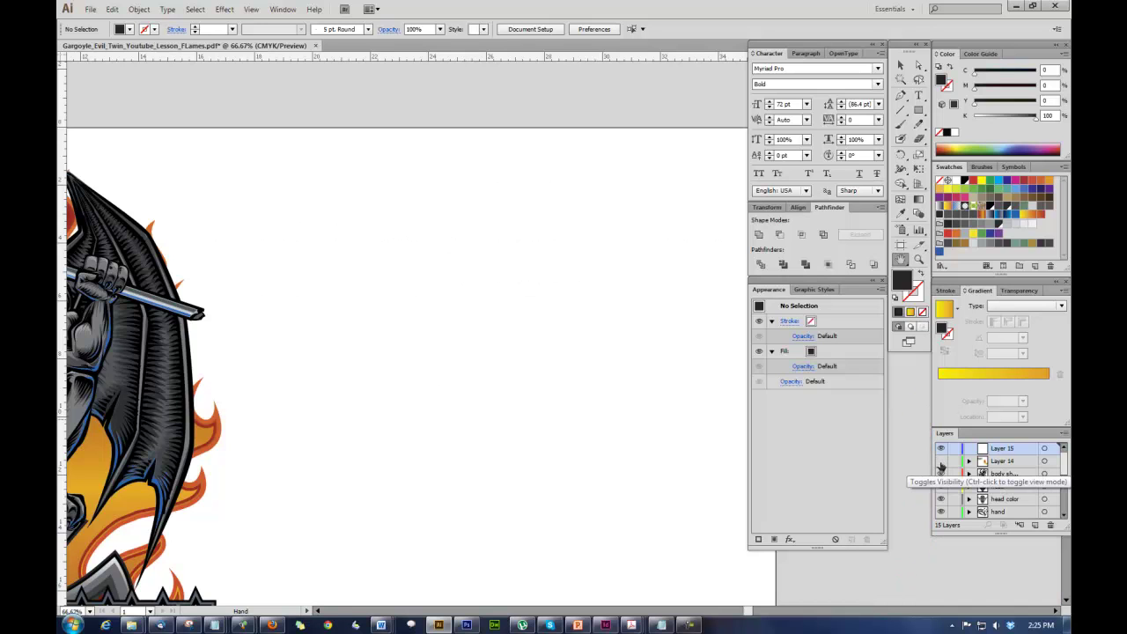
# - Review the Pencil tool's tolerance and stroke options and accept them as they are
pyautogui.moveTo(490, 407); pyautogui.dragTo(478, 284)
pyautogui.moveTo(464, 358); pyautogui.dragTo(463, 305)
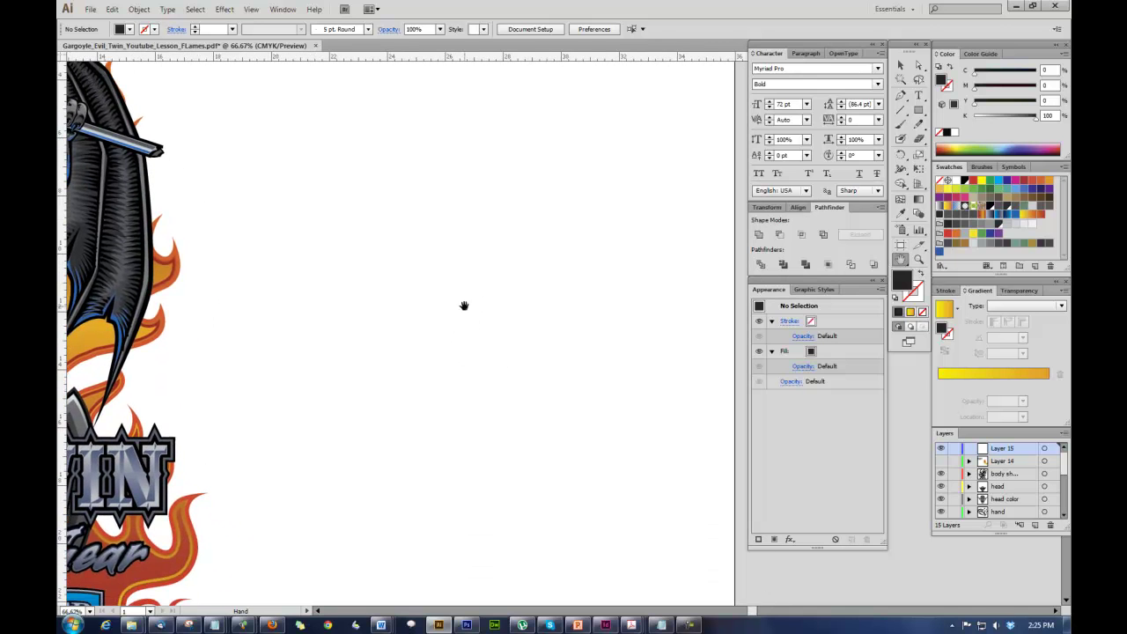
pyautogui.click(920, 126)
pyautogui.doubleClick(919, 126)
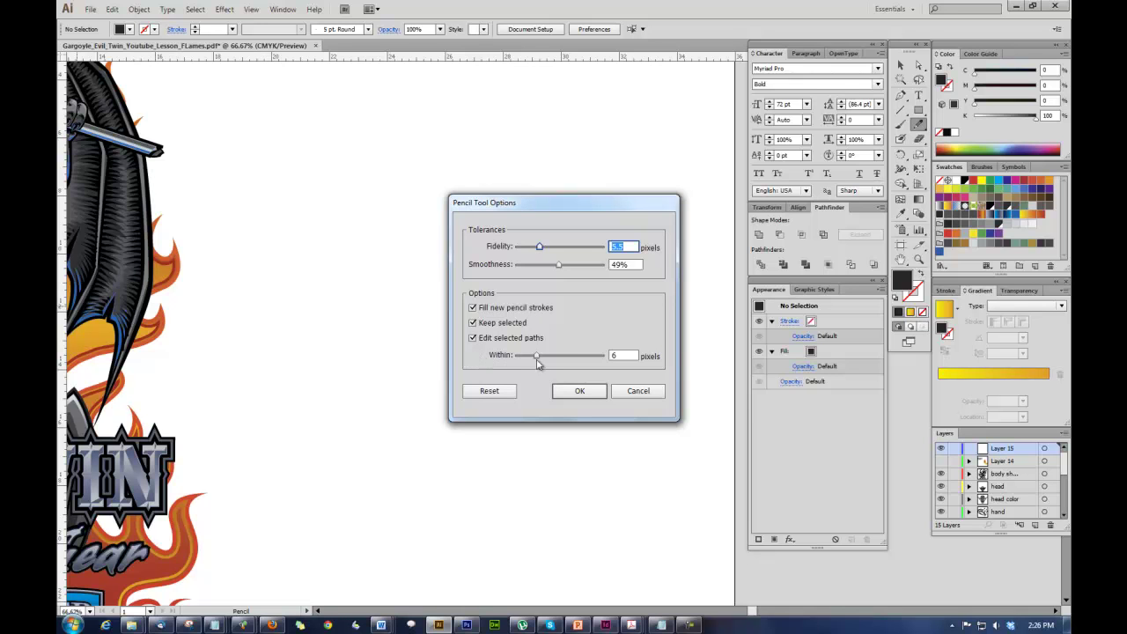
pyautogui.click(583, 393)
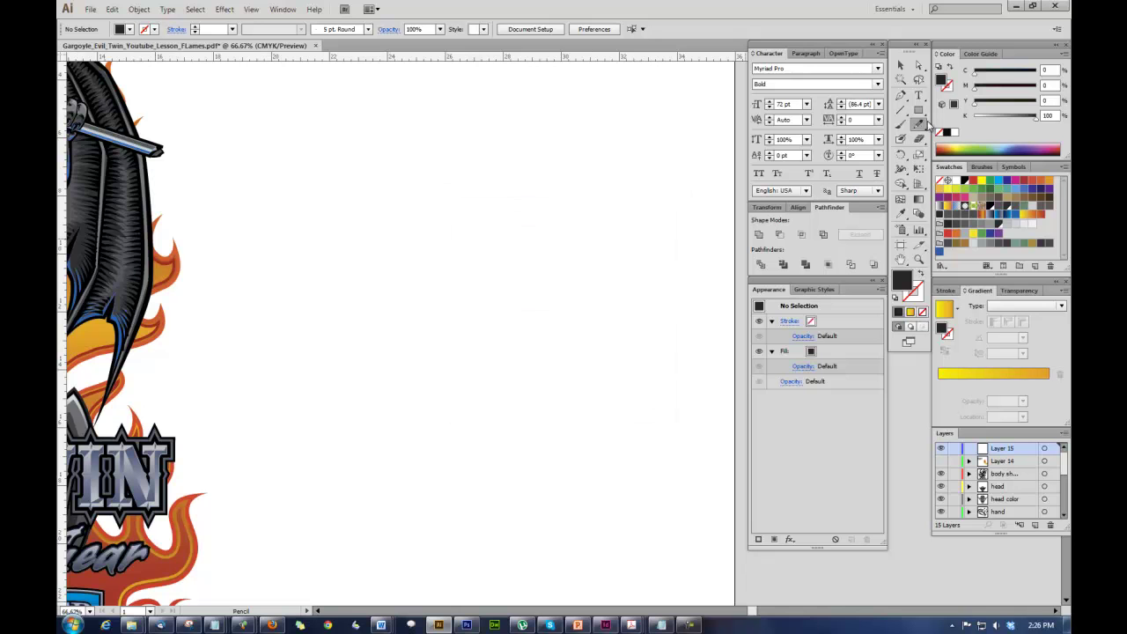
# - Draw a closed, multi-tongued flame silhouette about 9.5 in wide and 14.8 in tall with the Pencil tool on the blank area beside the artwork
pyautogui.click(901, 259)
pyautogui.moveTo(425, 427); pyautogui.dragTo(417, 328)
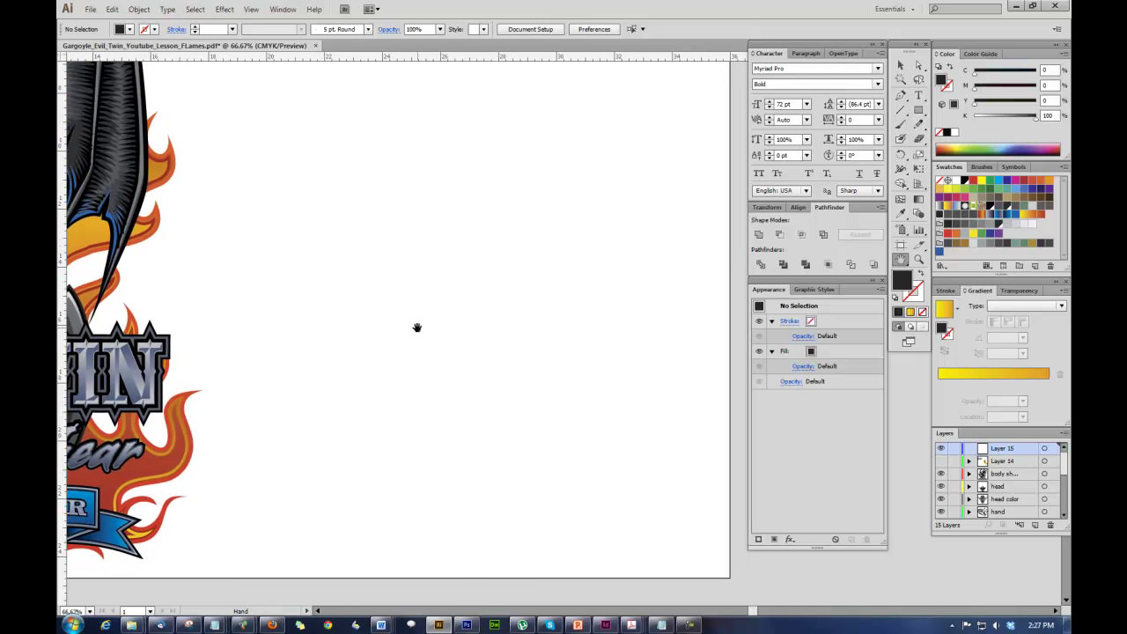
pyautogui.click(918, 124)
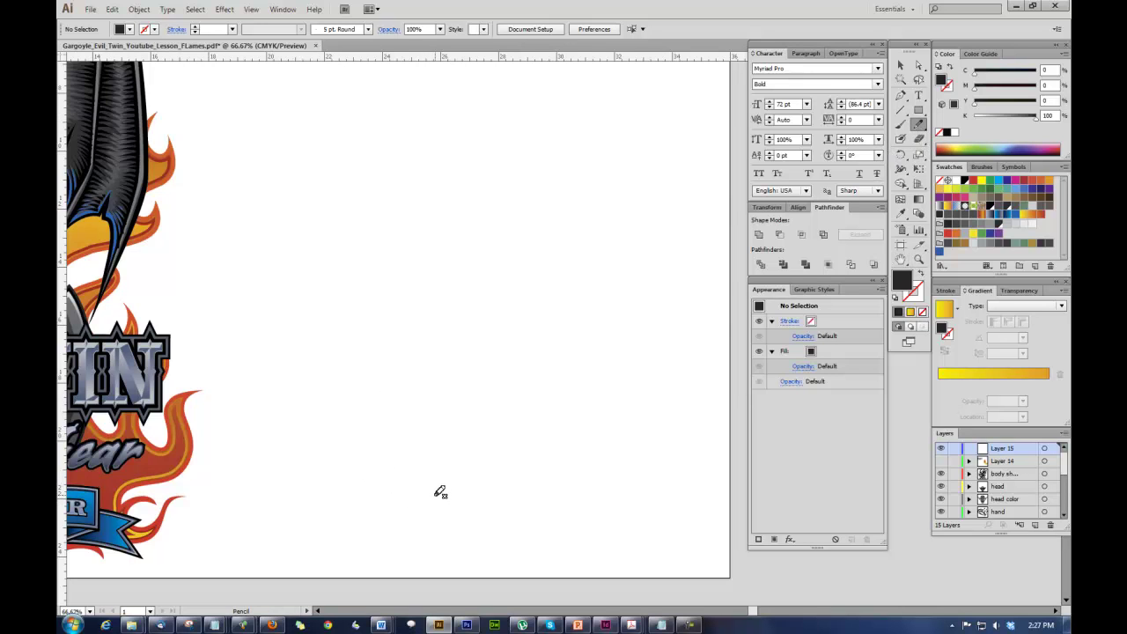
pyautogui.moveTo(436, 498)
pyautogui.mouseDown()
pyautogui.moveTo(407, 515)
pyautogui.moveTo(327, 499)
pyautogui.moveTo(380, 491)
pyautogui.moveTo(323, 454)
pyautogui.moveTo(336, 400)
pyautogui.moveTo(341, 435)
pyautogui.moveTo(358, 441)
pyautogui.moveTo(351, 402)
pyautogui.moveTo(364, 380)
pyautogui.moveTo(385, 429)
pyautogui.moveTo(406, 417)
pyautogui.moveTo(412, 391)
pyautogui.moveTo(376, 333)
pyautogui.moveTo(391, 279)
pyautogui.moveTo(403, 304)
pyautogui.moveTo(396, 324)
pyautogui.moveTo(402, 335)
pyautogui.moveTo(416, 328)
pyautogui.moveTo(406, 299)
pyautogui.moveTo(427, 261)
pyautogui.moveTo(419, 279)
pyautogui.moveTo(438, 304)
pyautogui.moveTo(435, 357)
pyautogui.moveTo(451, 361)
pyautogui.moveTo(471, 315)
pyautogui.moveTo(434, 246)
pyautogui.moveTo(451, 186)
pyautogui.moveTo(454, 226)
pyautogui.moveTo(472, 240)
pyautogui.moveTo(465, 193)
pyautogui.moveTo(477, 163)
pyautogui.moveTo(506, 270)
pyautogui.moveTo(531, 233)
pyautogui.moveTo(506, 166)
pyautogui.moveTo(526, 112)
pyautogui.moveTo(513, 95)
pyautogui.moveTo(535, 117)
pyautogui.moveTo(544, 177)
pyautogui.moveTo(546, 137)
pyautogui.moveTo(574, 194)
pyautogui.moveTo(587, 498)
pyautogui.moveTo(436, 491)
pyautogui.mouseUp()
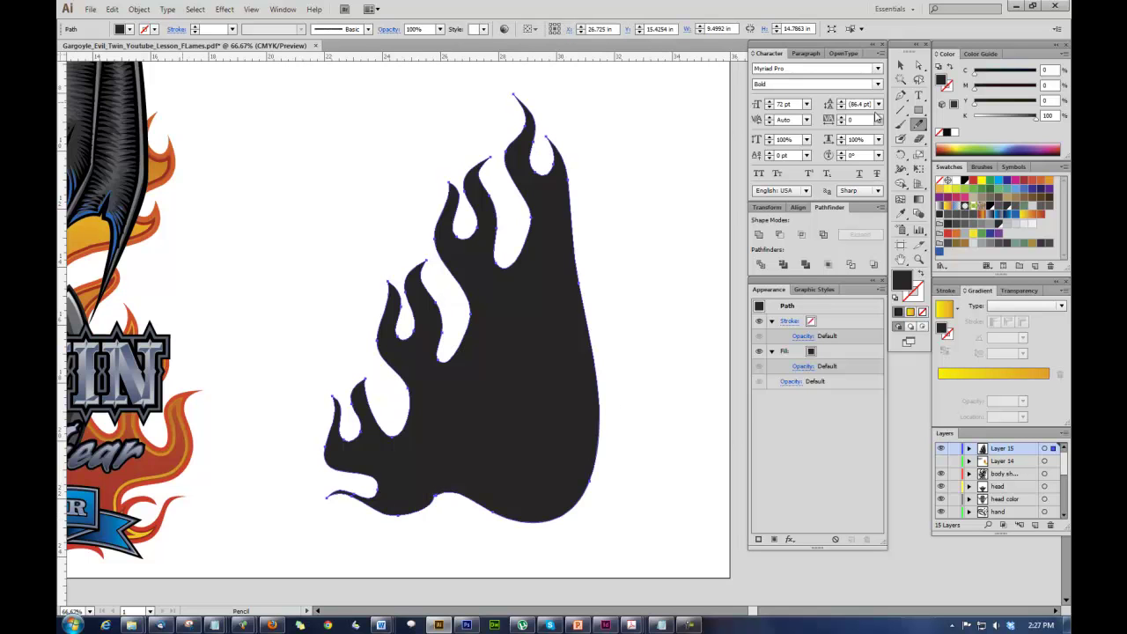
# - Move the flame silhouette slightly to the left and deselect it
pyautogui.click(900, 66)
pyautogui.moveTo(525, 358); pyautogui.dragTo(514, 370)
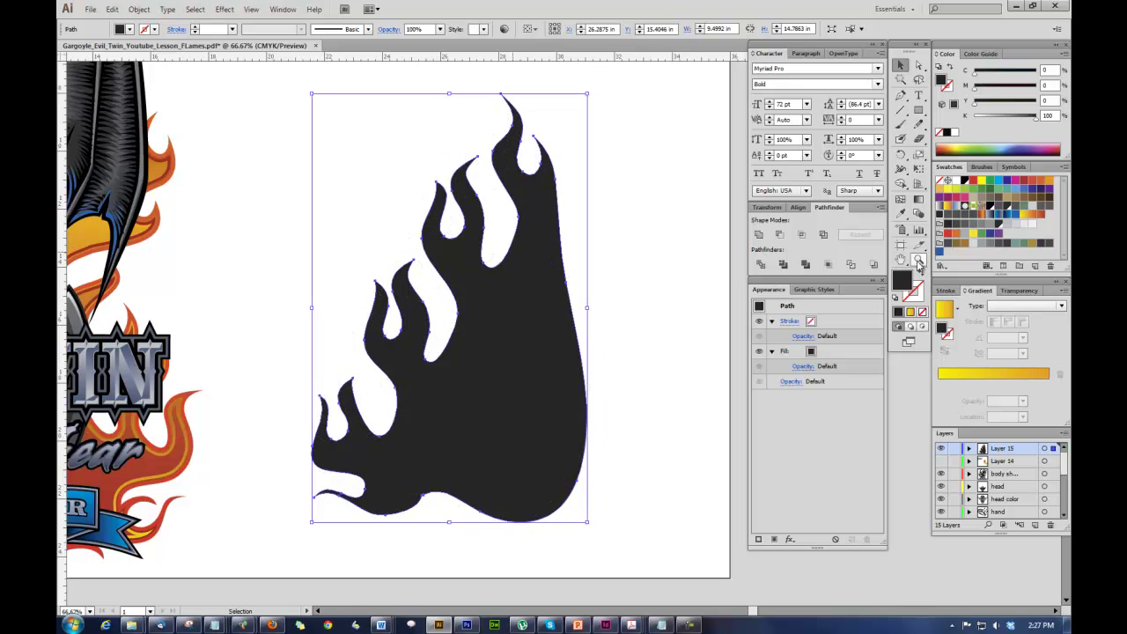
pyautogui.click(634, 243)
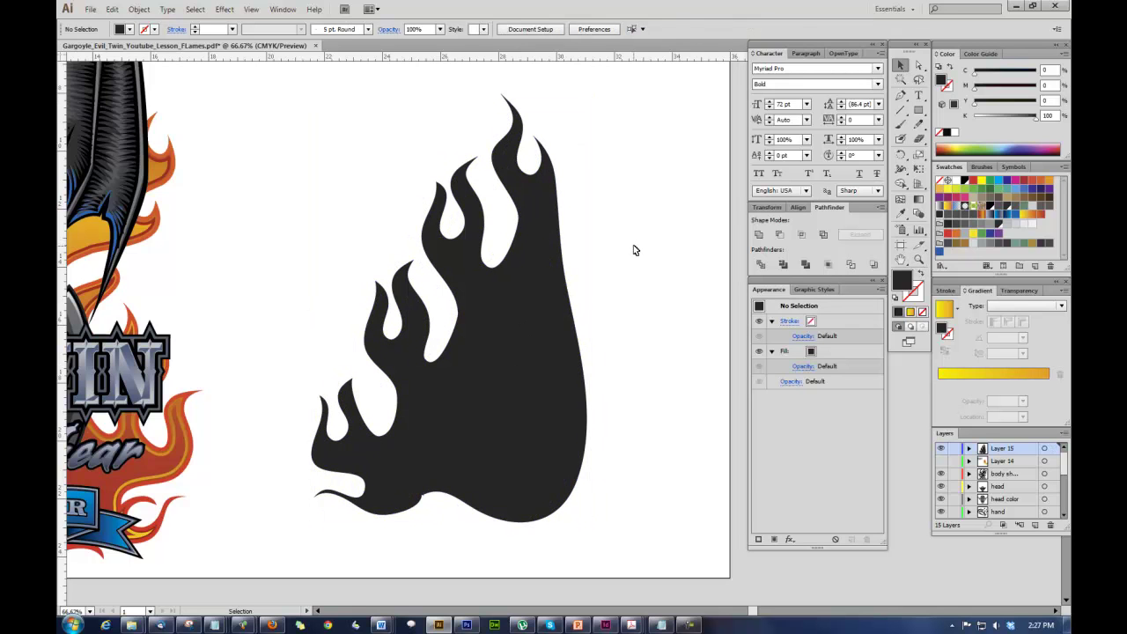
# - Reshape the lowest flame tongue by moving its anchor points with Direct Selection, extending the gap above it deeper into the flame body
pyautogui.click(918, 260)
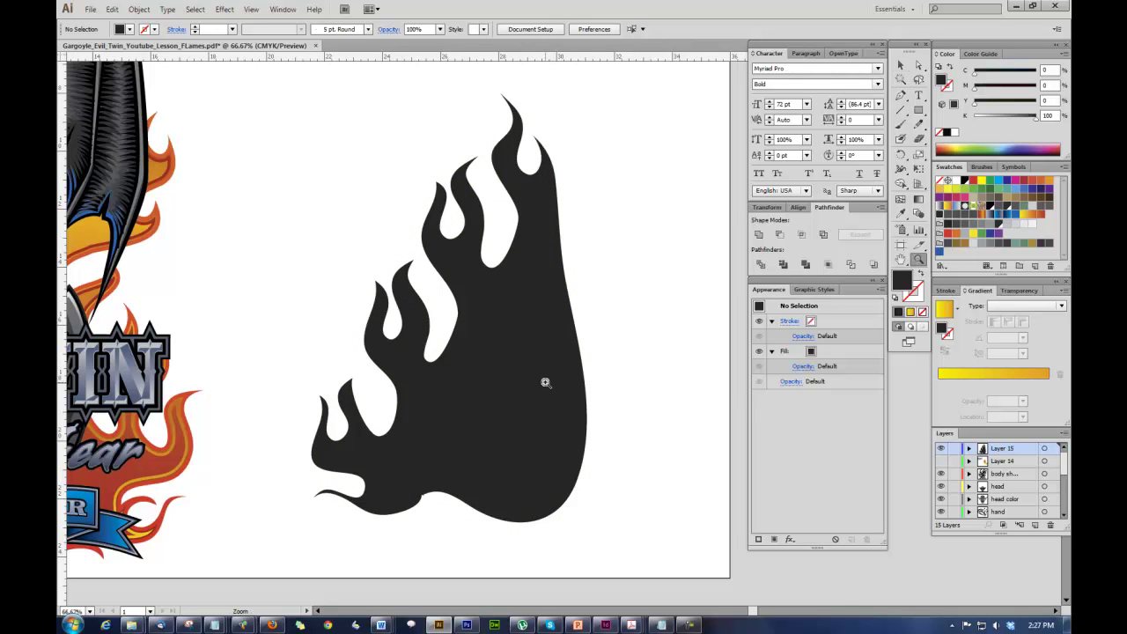
pyautogui.click(545, 381)
pyautogui.click(545, 377)
pyautogui.click(899, 259)
pyautogui.moveTo(291, 349); pyautogui.dragTo(421, 385)
pyautogui.click(918, 65)
pyautogui.click(287, 561)
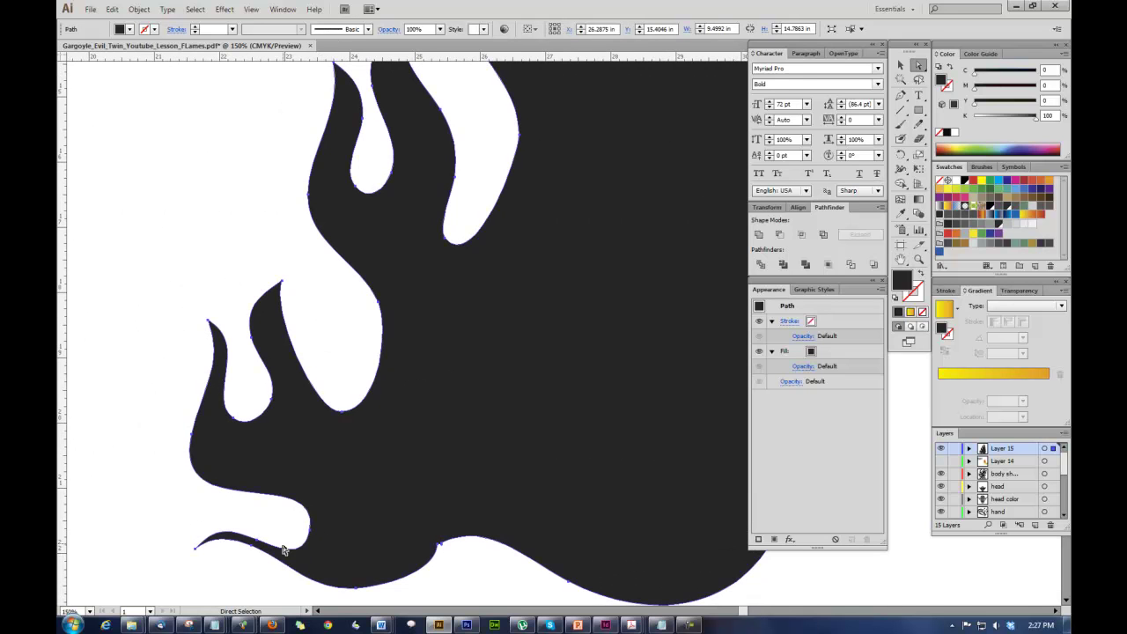
pyautogui.click(259, 546)
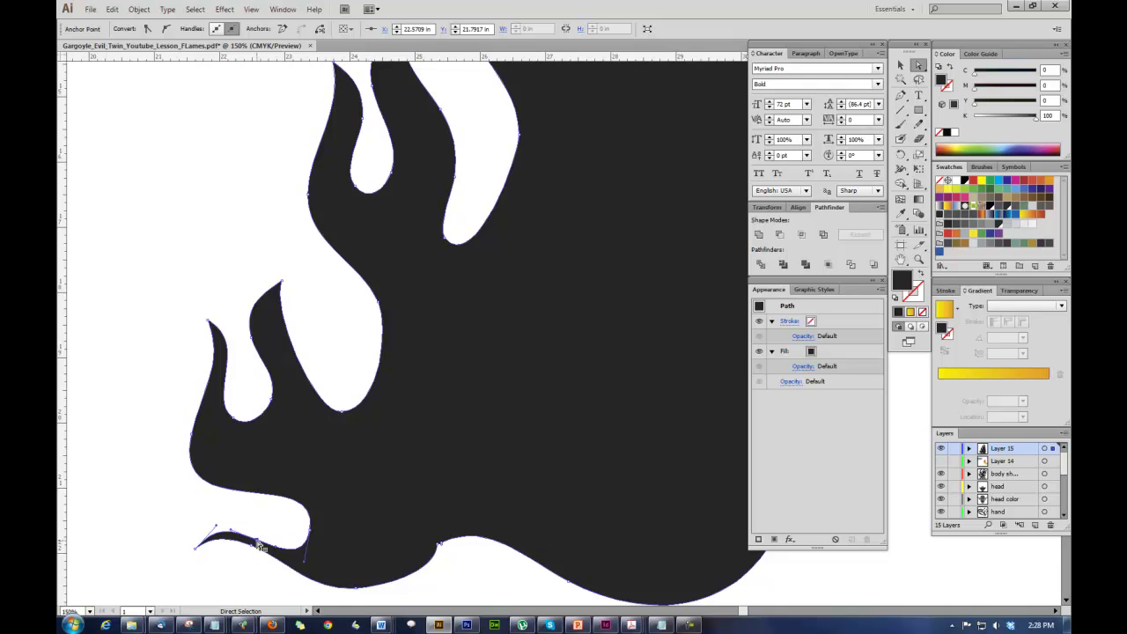
pyautogui.moveTo(260, 546); pyautogui.dragTo(319, 547)
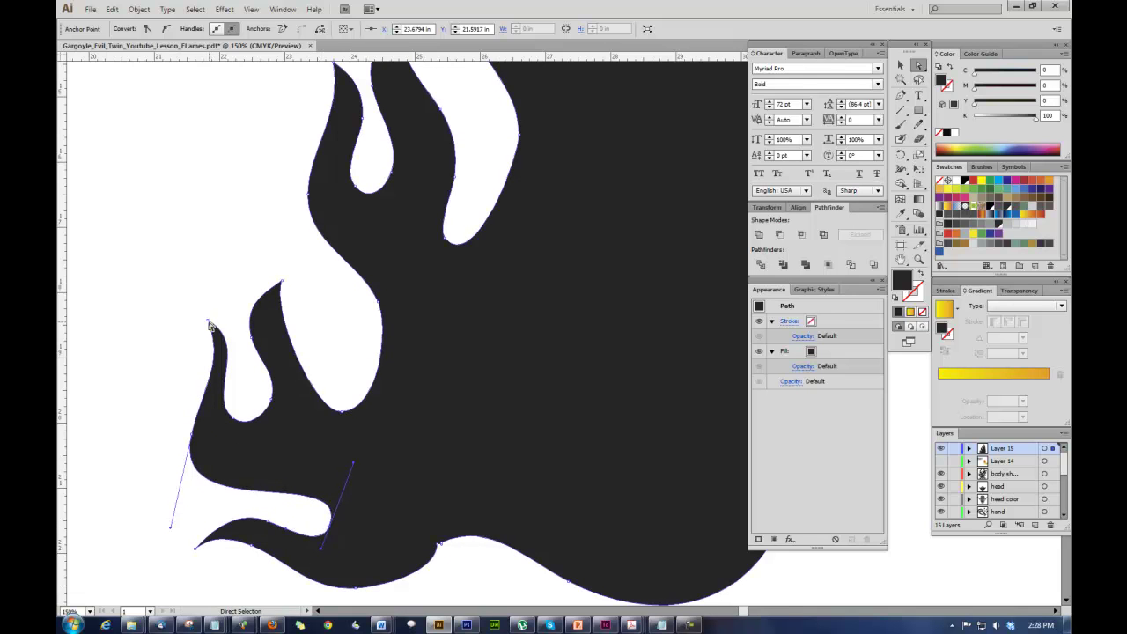
# - Reshape the leftmost upright flame tongue by moving its tip and outer base anchor outward and adjusting the tip's curve handle
pyautogui.moveTo(210, 321); pyautogui.dragTo(197, 315)
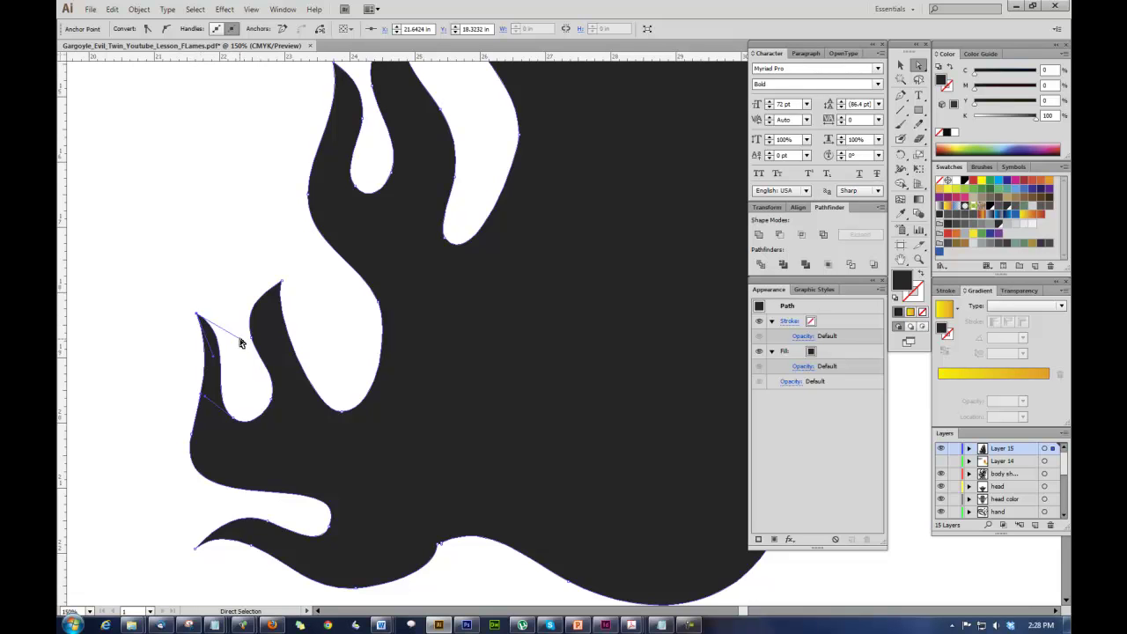
pyautogui.moveTo(239, 343)
pyautogui.mouseDown()
pyautogui.moveTo(240, 293)
pyautogui.moveTo(238, 376)
pyautogui.moveTo(234, 319)
pyautogui.moveTo(266, 339)
pyautogui.moveTo(255, 335)
pyautogui.mouseUp()
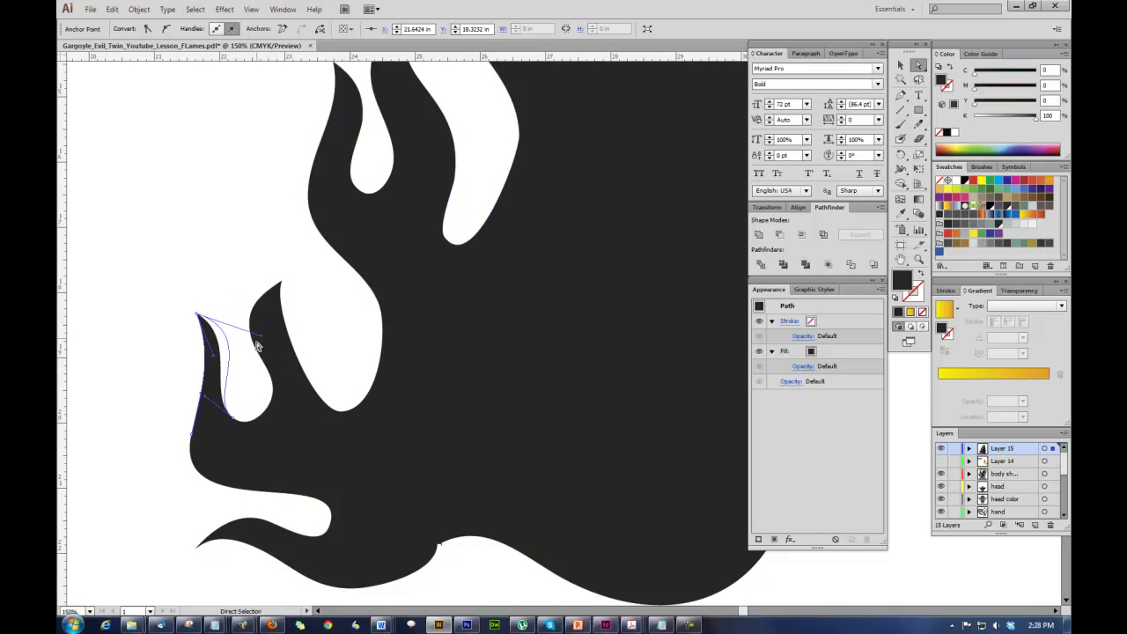
pyautogui.click(193, 437)
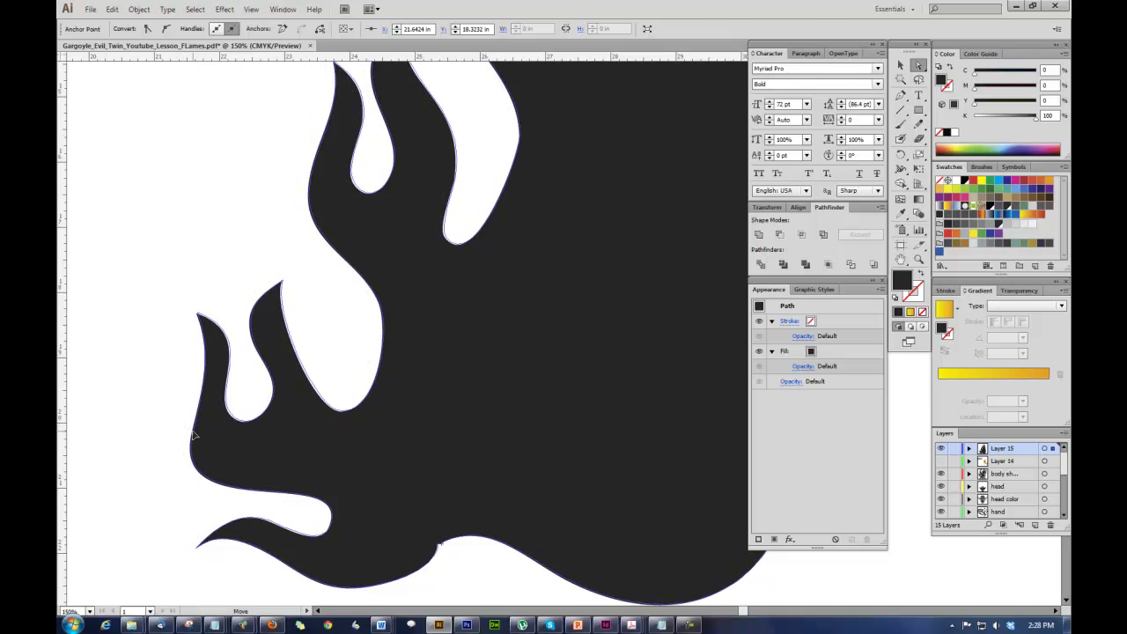
pyautogui.click(192, 434)
pyautogui.moveTo(185, 430); pyautogui.dragTo(187, 426)
pyautogui.click(214, 359)
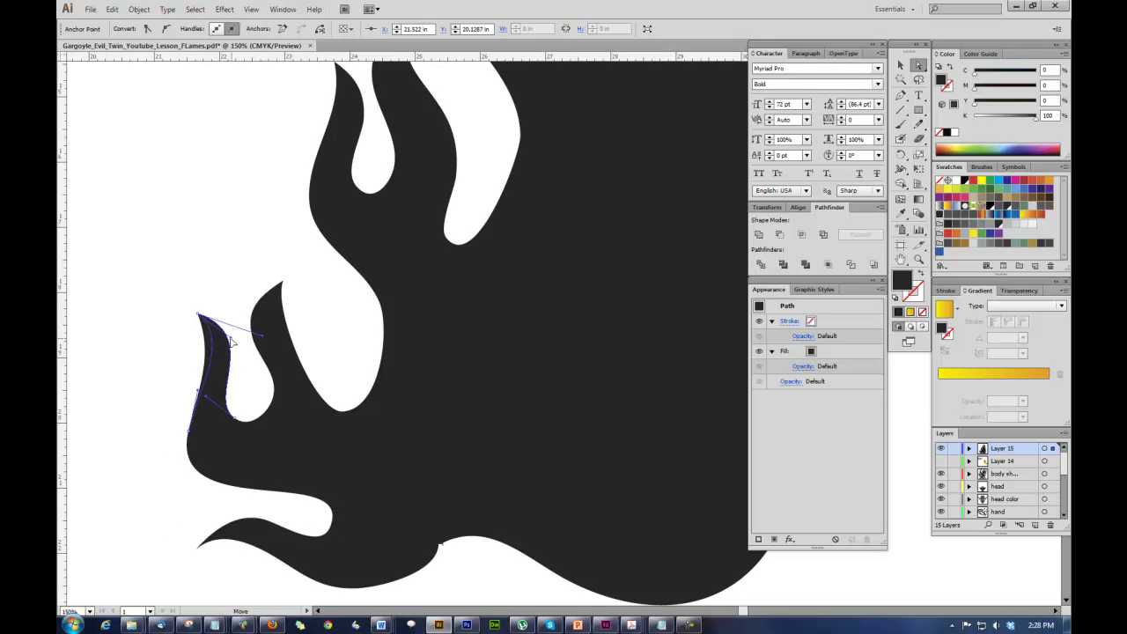
pyautogui.click(241, 335)
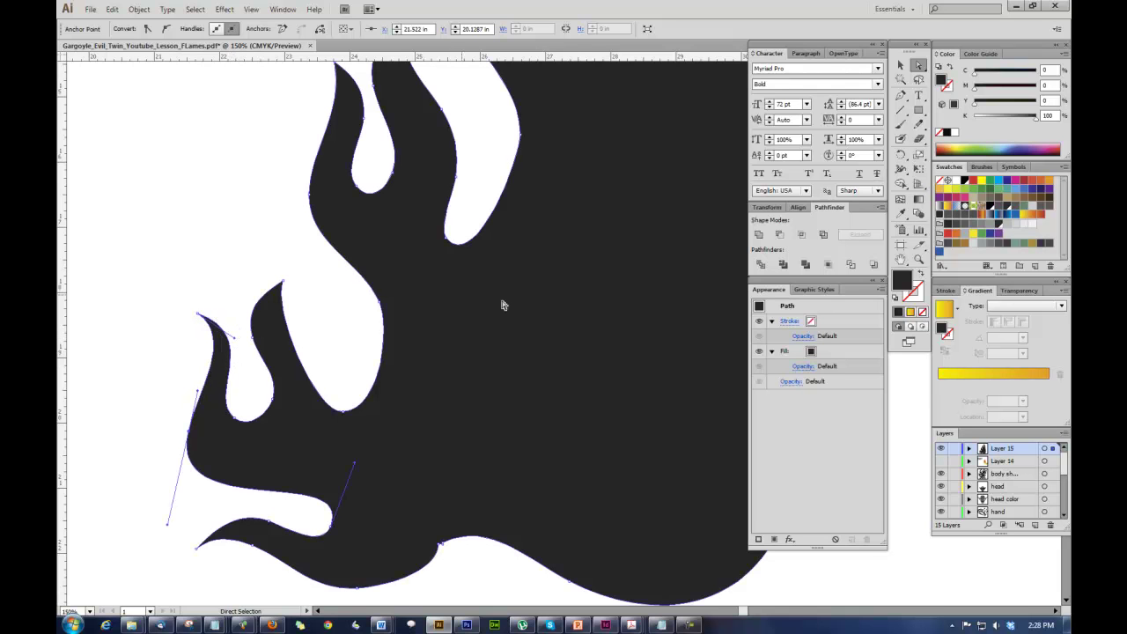
# - Round out the gap beside the flame's middle tongues by moving its inner-side anchor to about X 26.69, Y 15.86 in and lengthening its curve handles
pyautogui.click(900, 259)
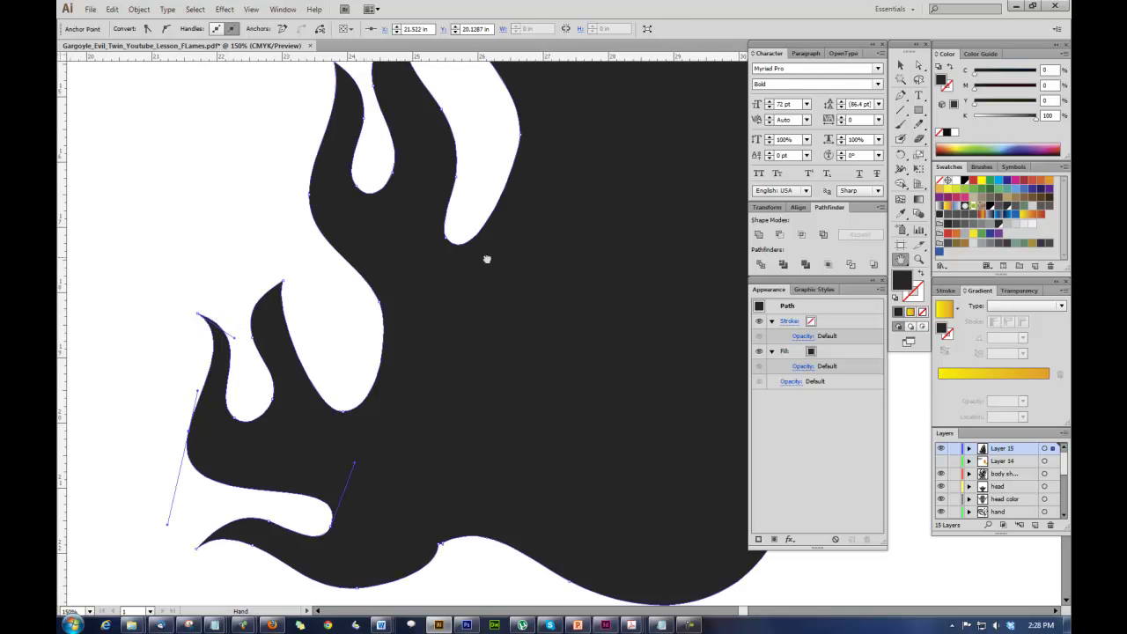
pyautogui.moveTo(485, 255); pyautogui.dragTo(449, 439)
pyautogui.scroll(3, 449, 438)
pyautogui.hscroll(3, 423, 422)
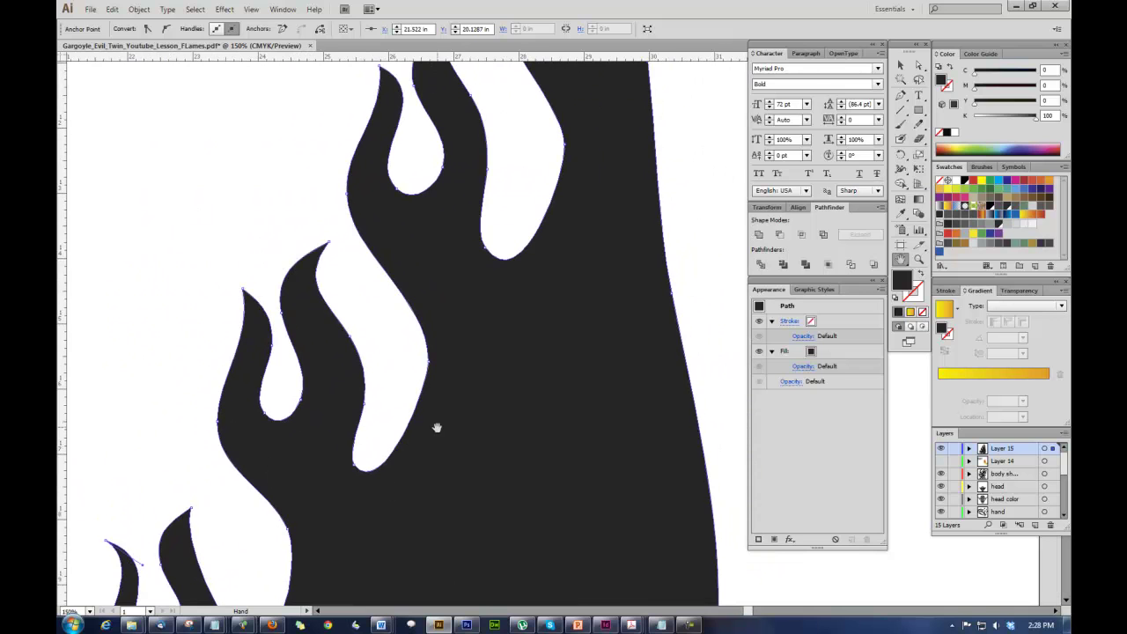
pyautogui.click(918, 65)
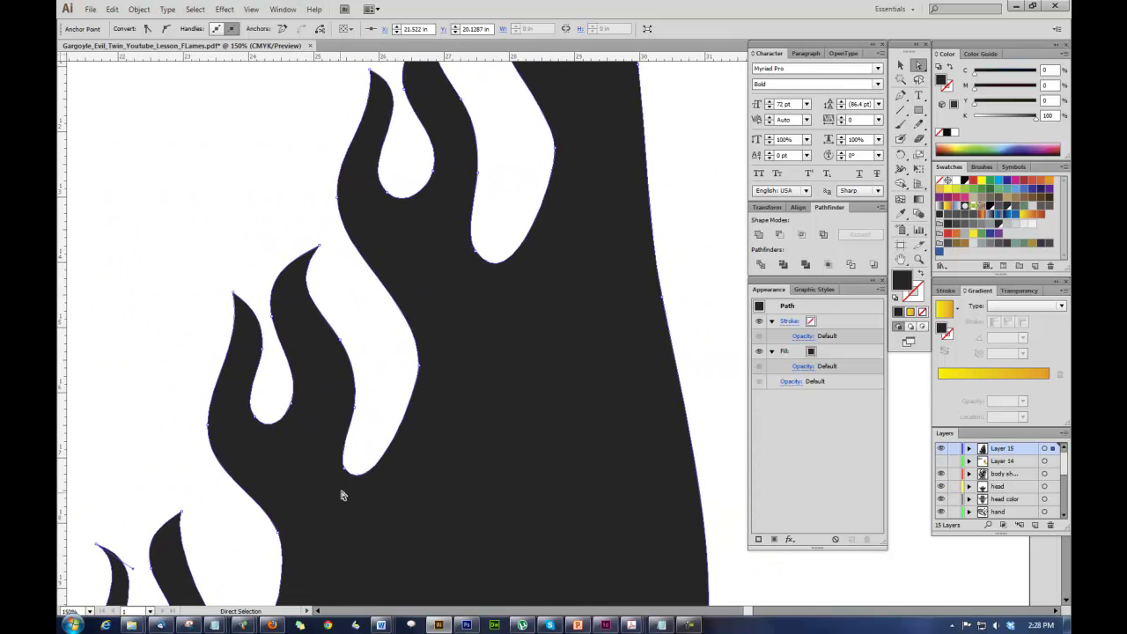
pyautogui.click(418, 369)
pyautogui.moveTo(414, 300); pyautogui.dragTo(421, 321)
pyautogui.moveTo(422, 371)
pyautogui.mouseDown()
pyautogui.moveTo(432, 373)
pyautogui.moveTo(425, 383)
pyautogui.mouseUp()
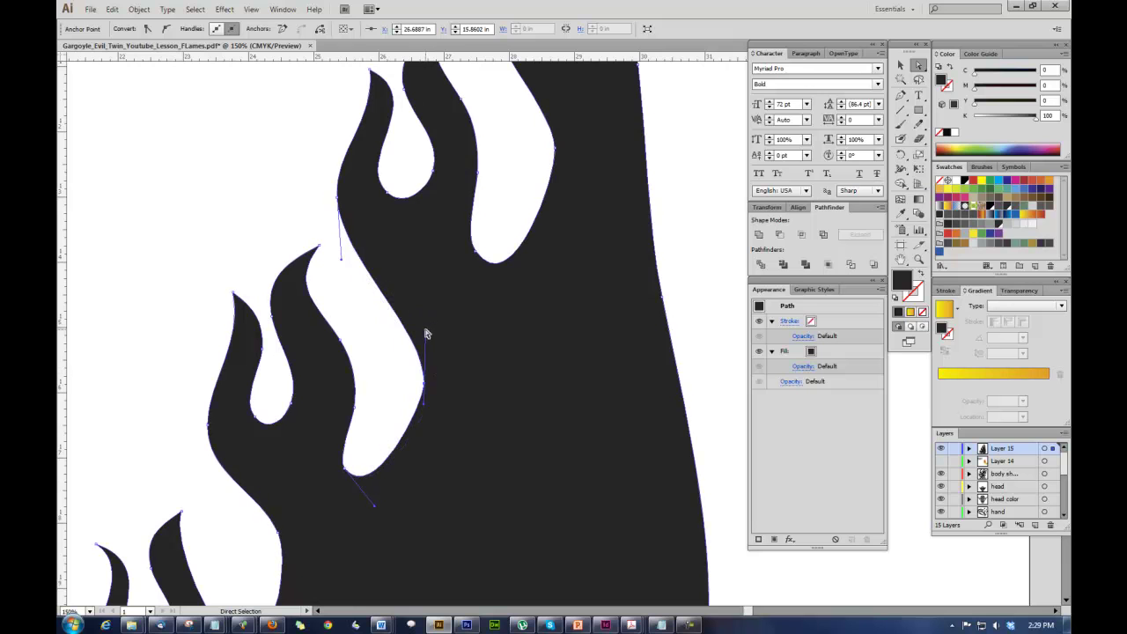
pyautogui.moveTo(427, 334)
pyautogui.mouseDown()
pyautogui.moveTo(439, 340)
pyautogui.moveTo(413, 334)
pyautogui.mouseUp()
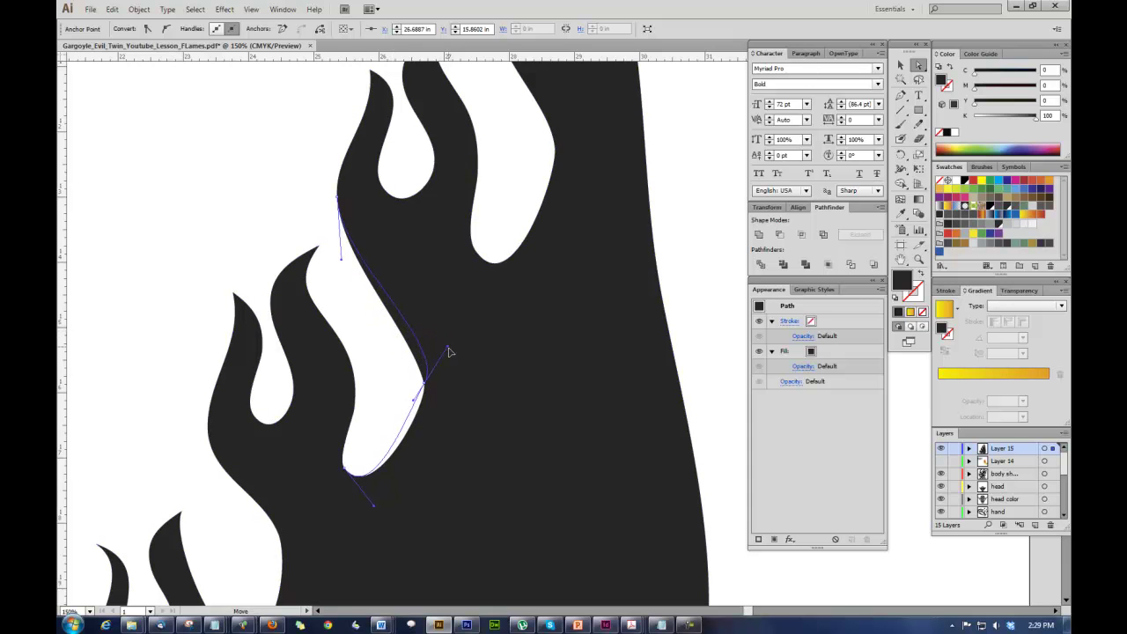
pyautogui.moveTo(445, 349); pyautogui.dragTo(423, 315)
pyautogui.moveTo(423, 406); pyautogui.dragTo(424, 458)
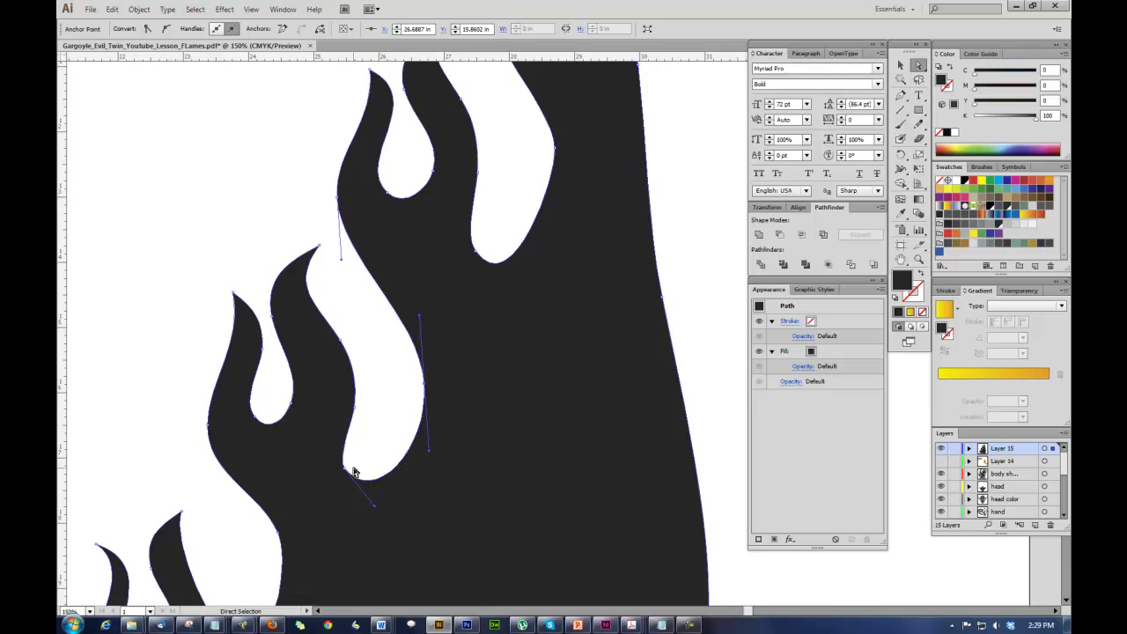
# - Deepen the gap beside the middle tongues by moving its bottom anchor, and slim the small upper-left tongue by adjusting its tip and curve handle
pyautogui.moveTo(348, 467); pyautogui.dragTo(368, 533)
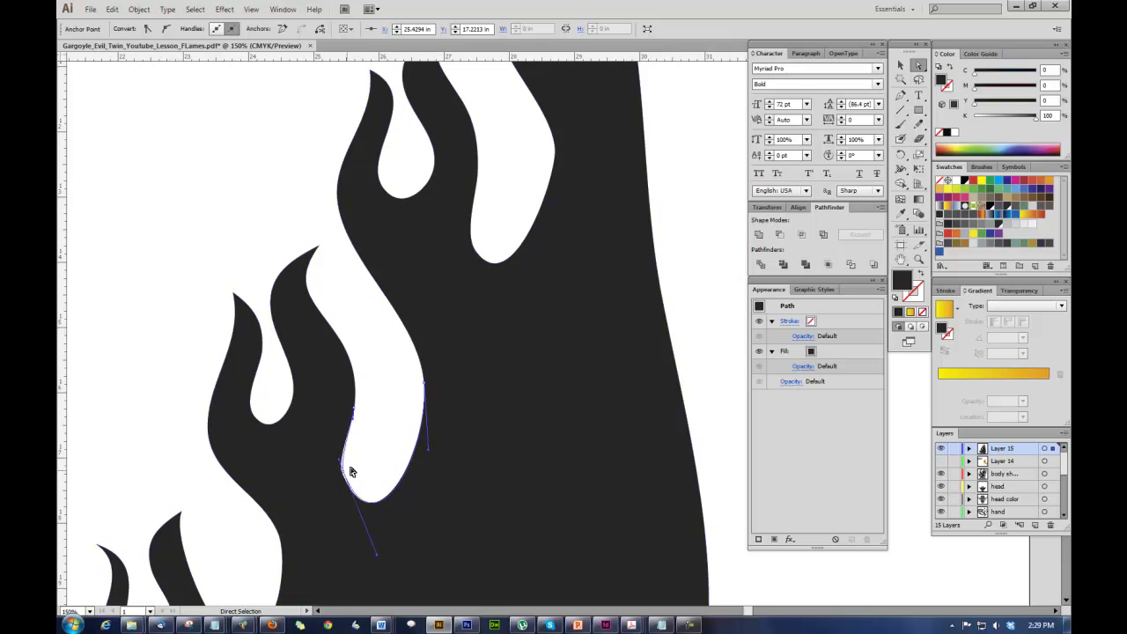
pyautogui.click(901, 259)
pyautogui.moveTo(493, 443); pyautogui.dragTo(528, 537)
pyautogui.moveTo(525, 335); pyautogui.dragTo(462, 474)
pyautogui.click(900, 66)
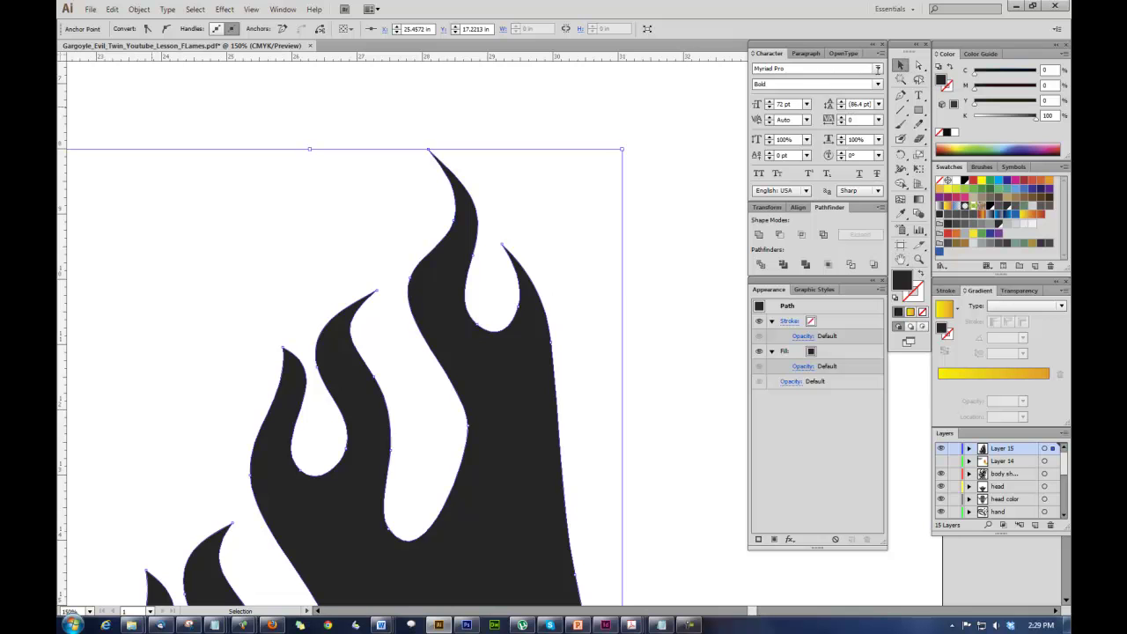
pyautogui.click(918, 66)
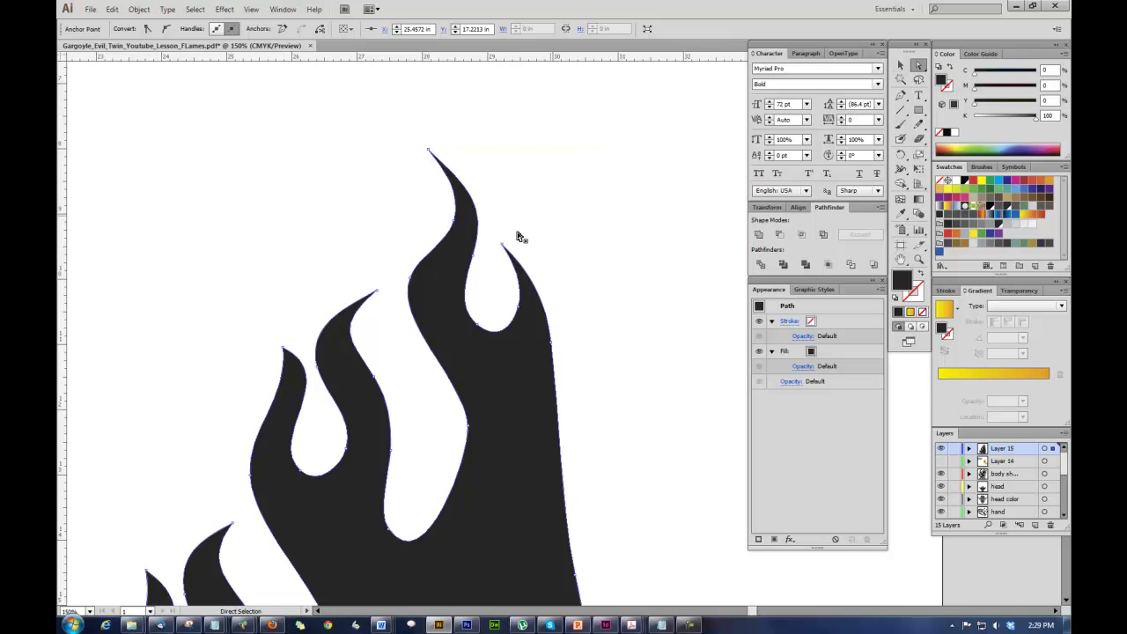
pyautogui.click(281, 349)
pyautogui.moveTo(286, 403); pyautogui.dragTo(322, 373)
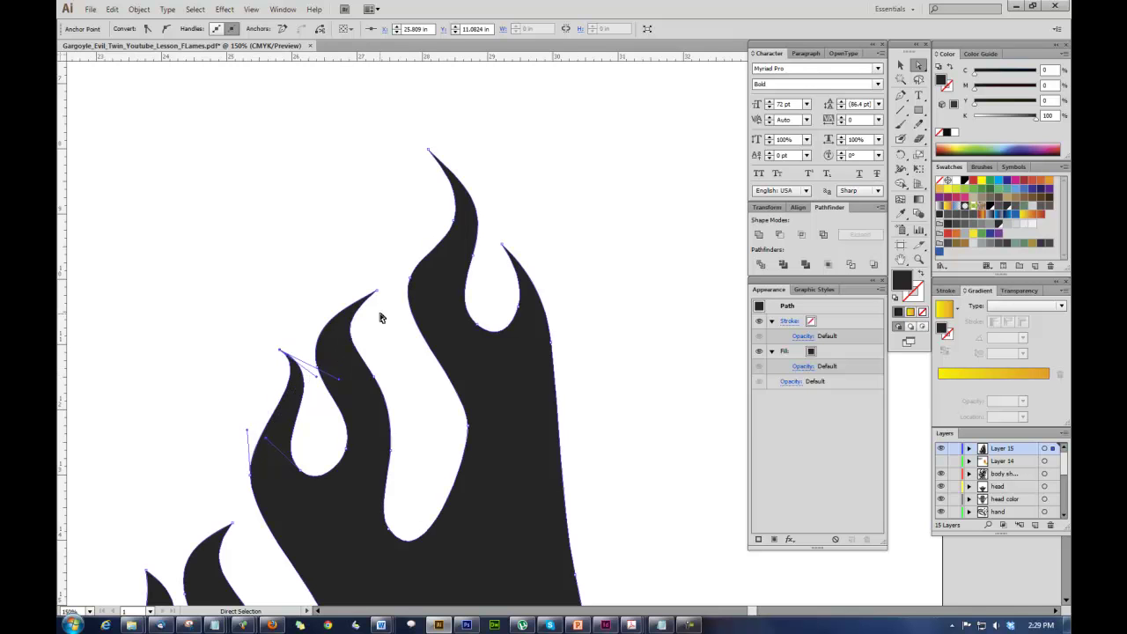
# - Broaden the topmost flame tongue by extending its tip's curve handle and adjusting the anchor and handle on its right side
pyautogui.click(427, 150)
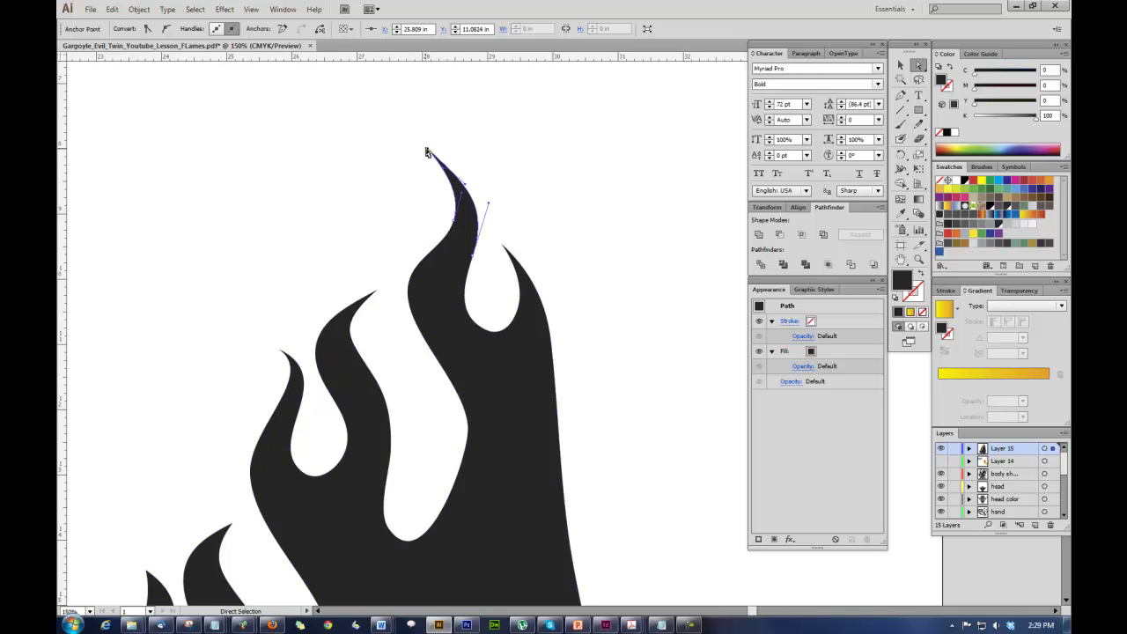
pyautogui.moveTo(466, 188); pyautogui.dragTo(498, 199)
pyautogui.moveTo(474, 258); pyautogui.dragTo(501, 220)
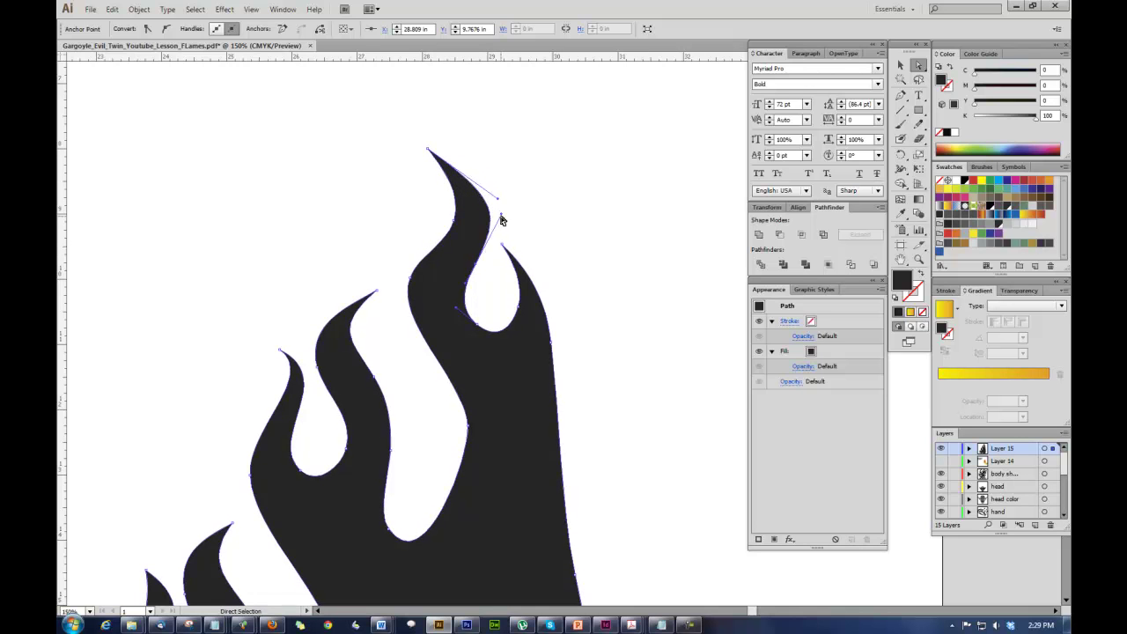
# - Select the whole flame silhouette and move it left to about X 25.53 in
pyautogui.click(918, 259)
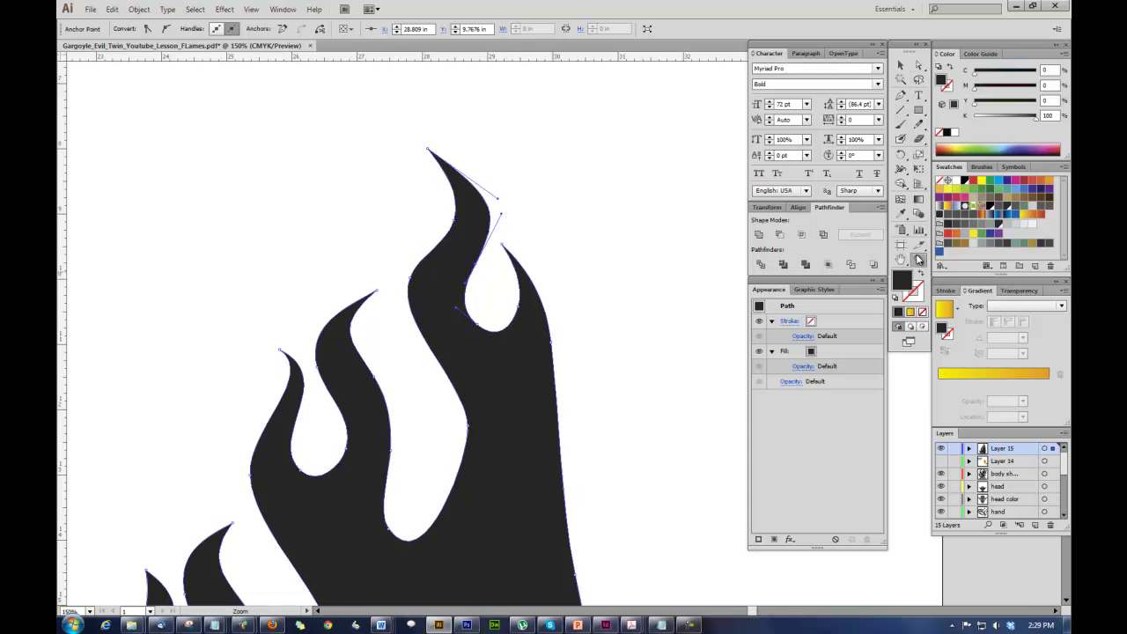
pyautogui.keyDown('alt'); pyautogui.click(596, 345); pyautogui.keyUp('alt')
pyautogui.keyDown('alt'); pyautogui.click(597, 349); pyautogui.keyUp('alt')
pyautogui.click(900, 260)
pyautogui.moveTo(533, 396); pyautogui.dragTo(497, 361)
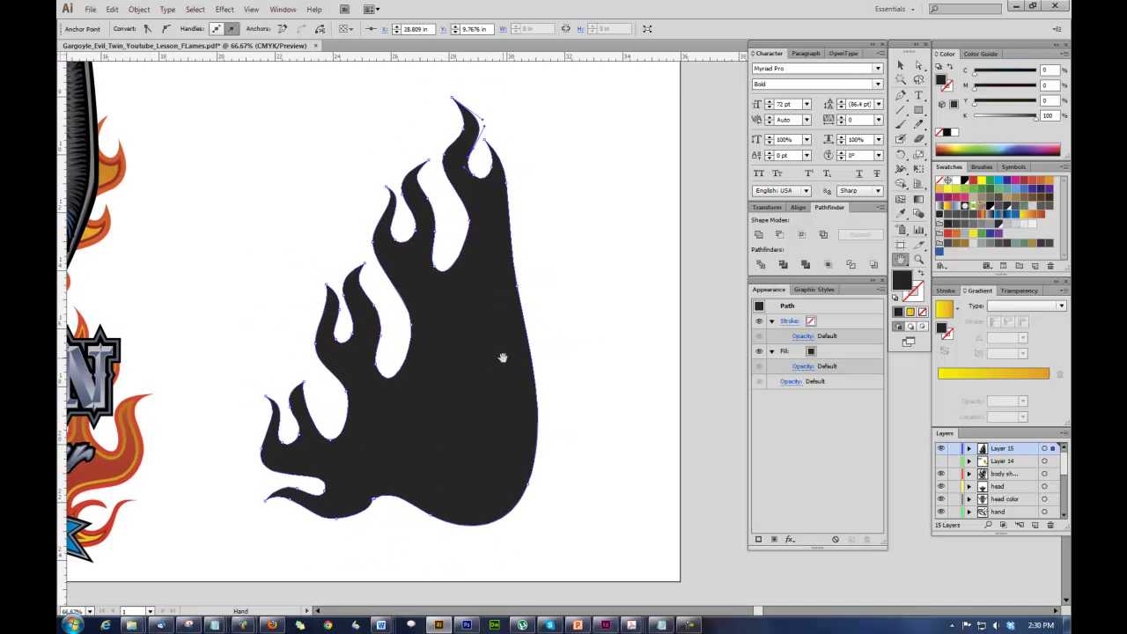
pyautogui.press('v')
pyautogui.click(504, 358)
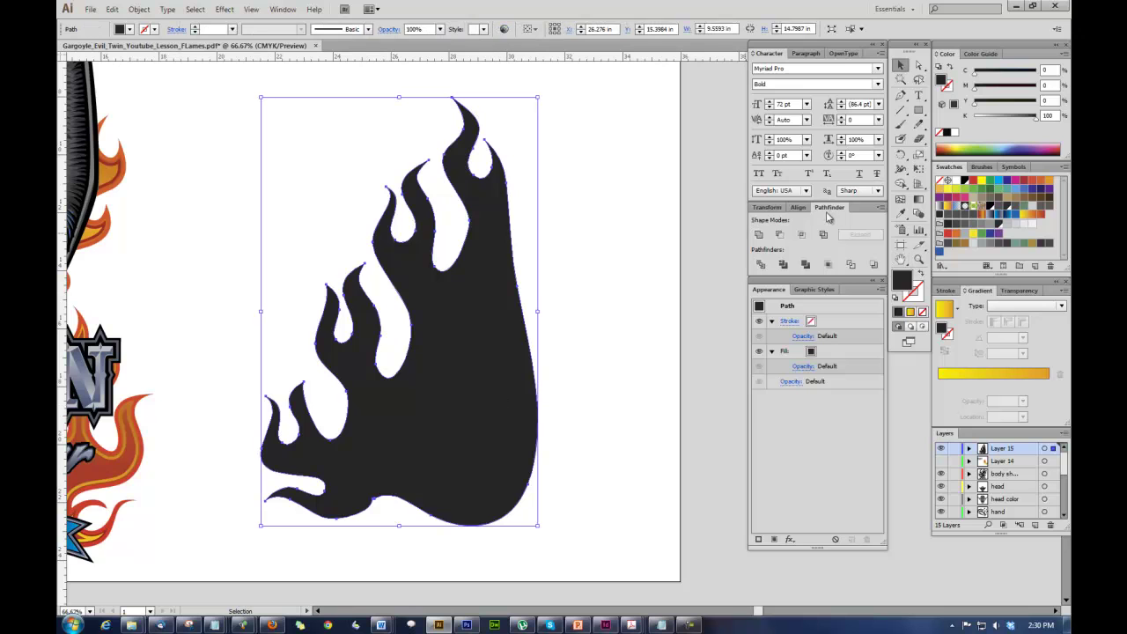
pyautogui.click(759, 238)
pyautogui.moveTo(469, 382); pyautogui.dragTo(455, 384)
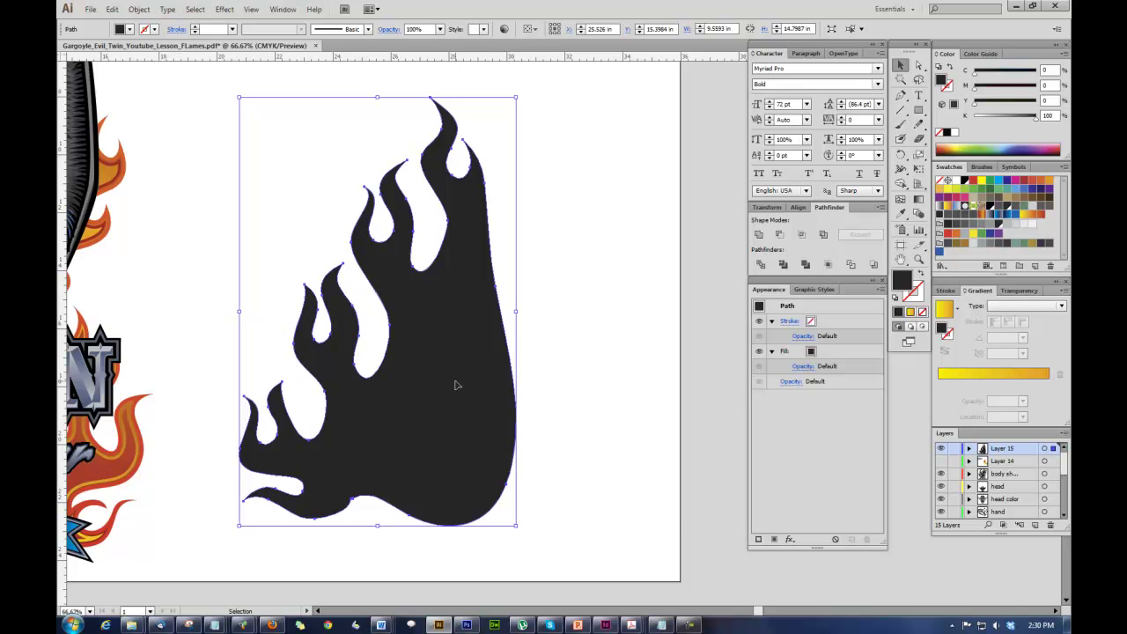
# - Paste a copy of the flame overlapping the original's right side and reflect it across the vertical axis
pyautogui.hotkey('ctrl', 'v')
pyautogui.moveTo(616, 407); pyautogui.dragTo(588, 397)
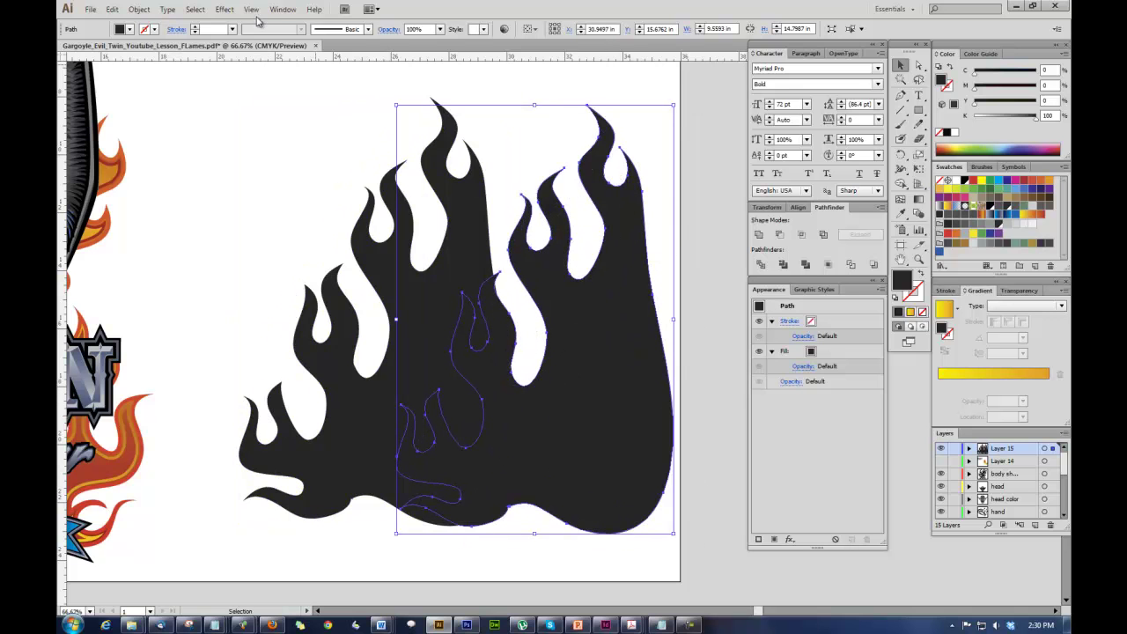
pyautogui.click(141, 11)
pyautogui.moveTo(158, 27)
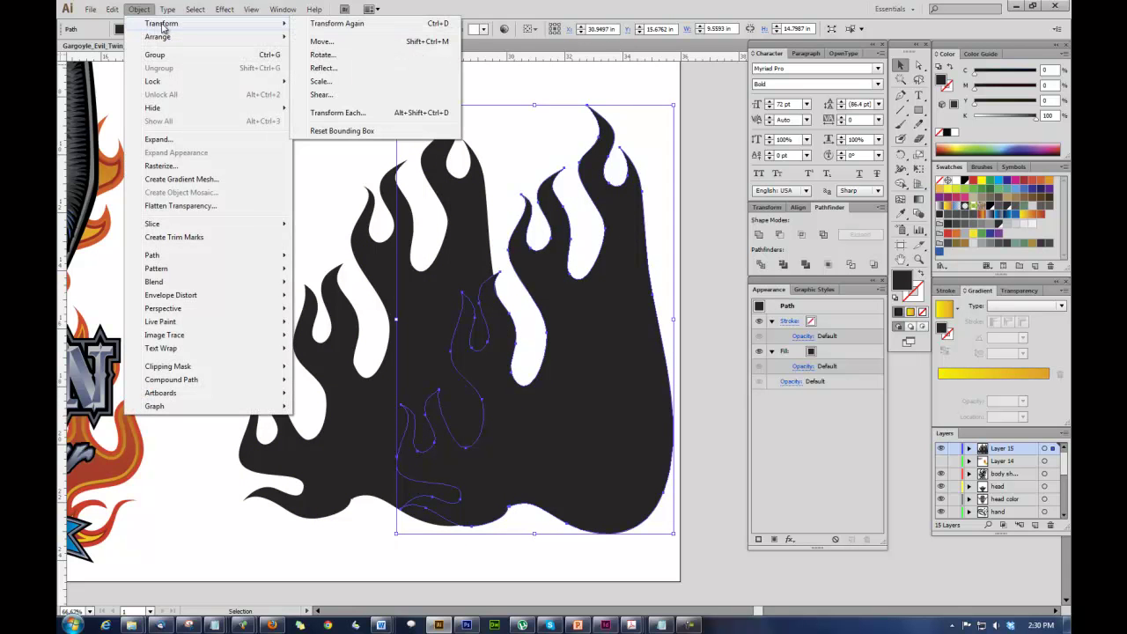
pyautogui.click(322, 69)
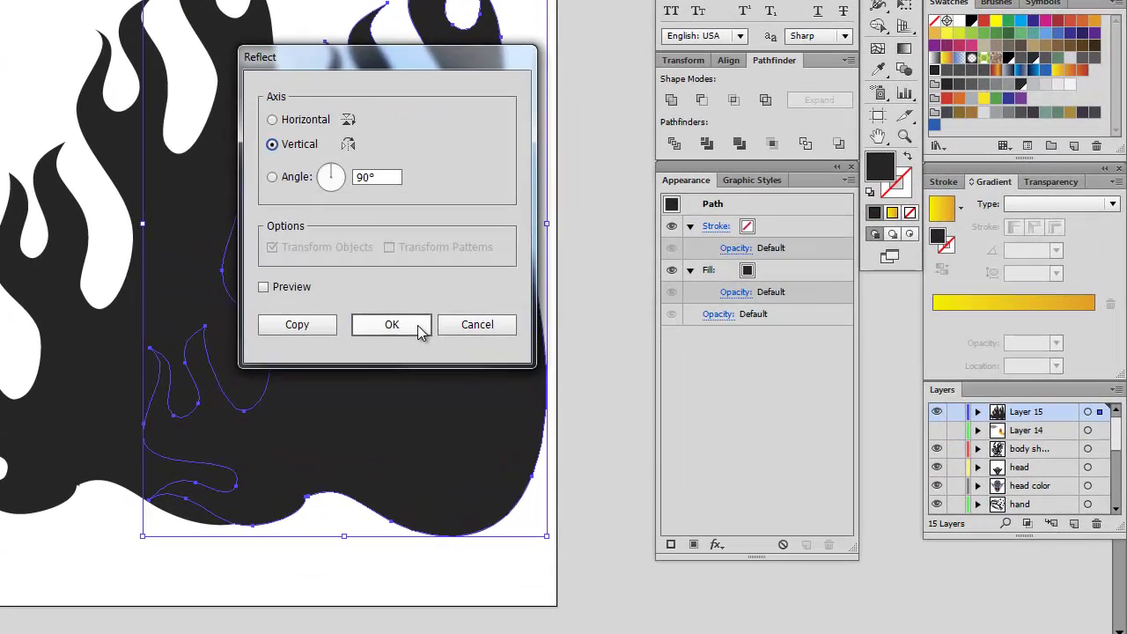
pyautogui.click(583, 392)
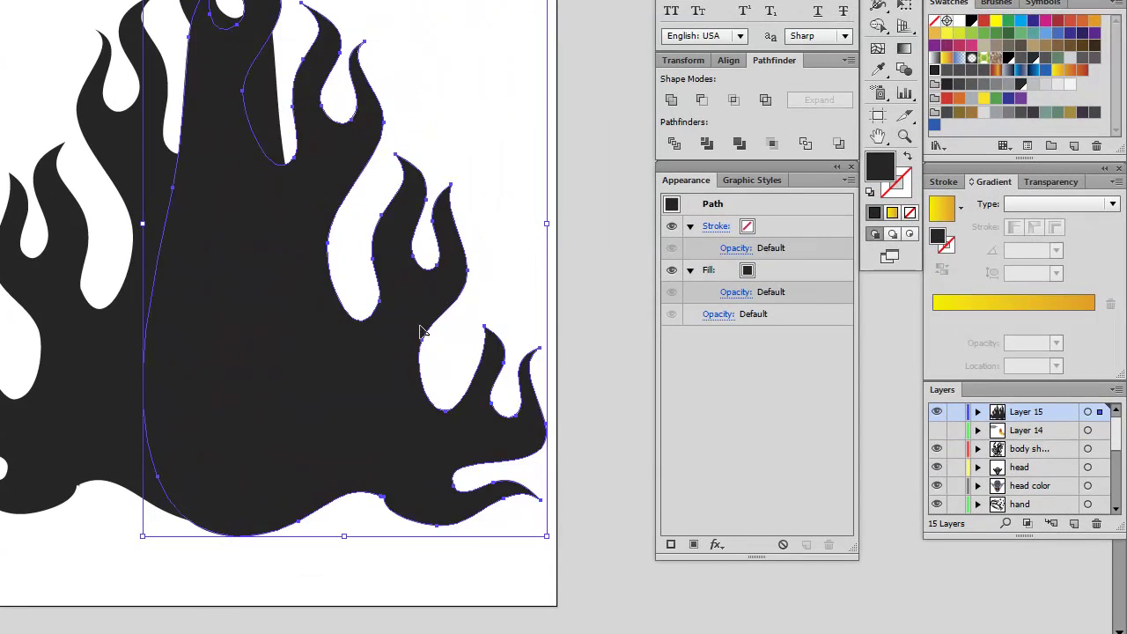
# - Move the mirrored flame right until the halves overlap only along the centre, and align the tops of both halves
pyautogui.moveTo(271, 332); pyautogui.dragTo(345, 324)
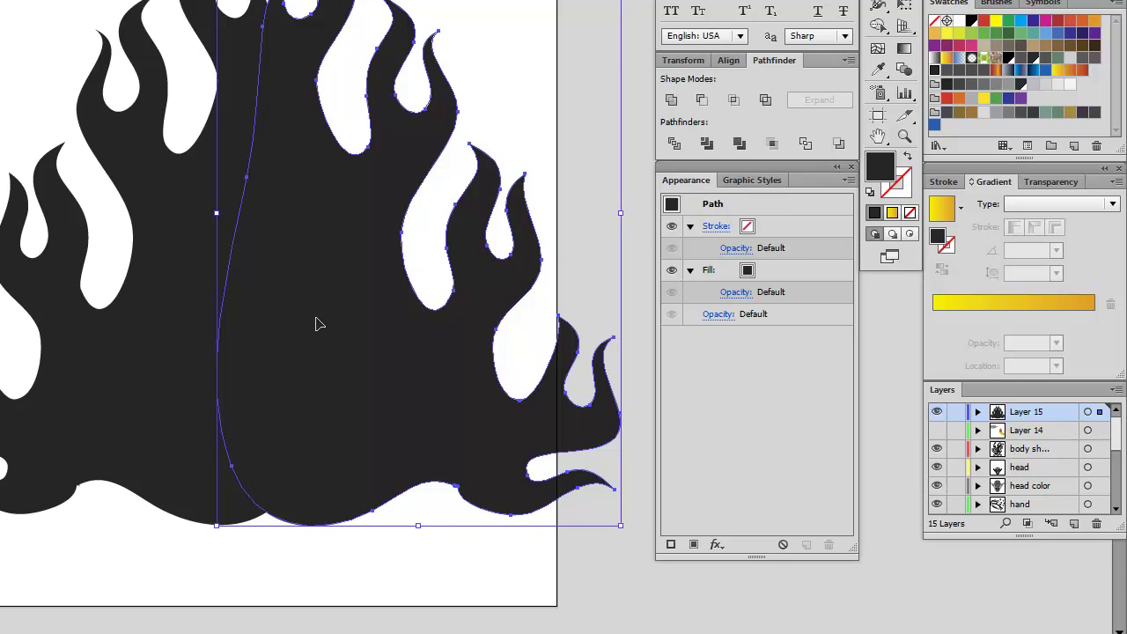
pyautogui.keyDown('shift'); pyautogui.click(159, 354); pyautogui.keyUp('shift')
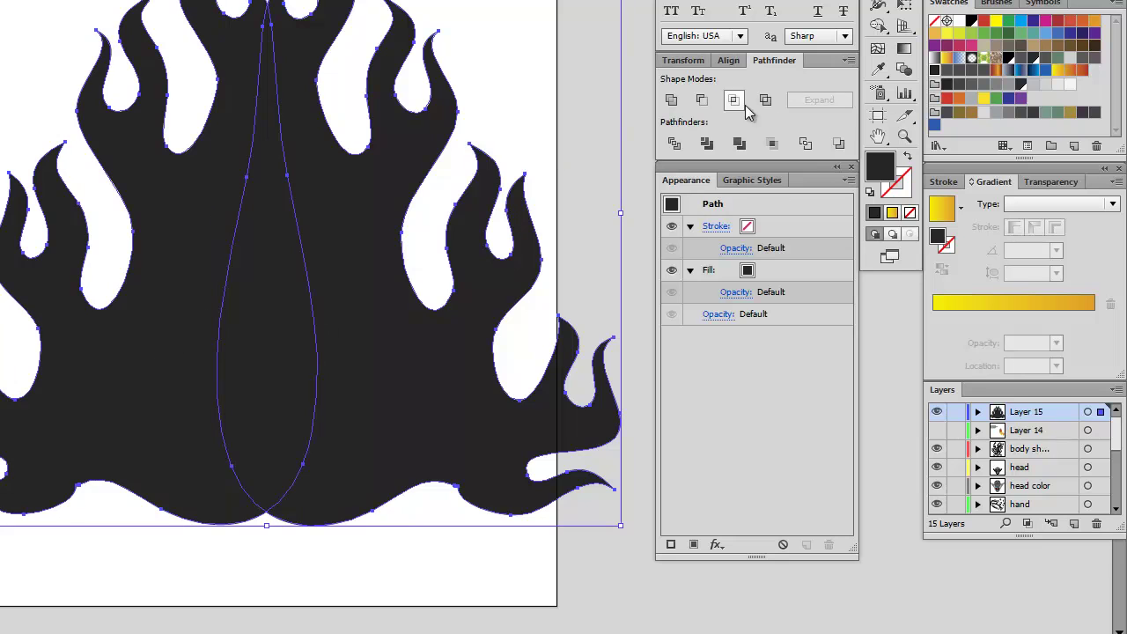
pyautogui.click(732, 60)
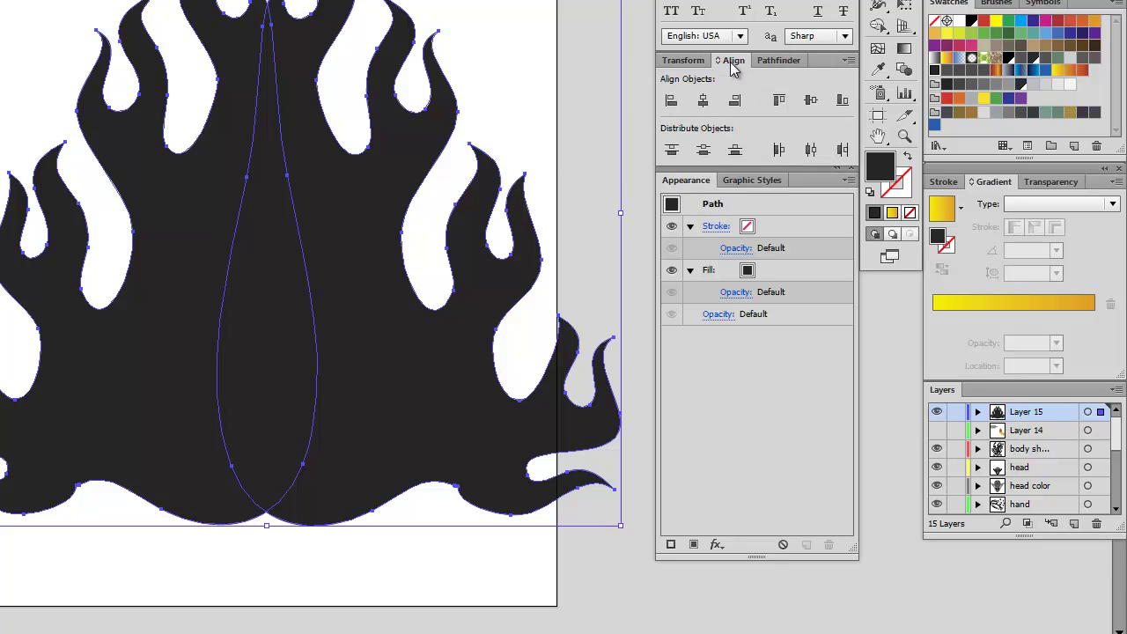
pyautogui.click(779, 103)
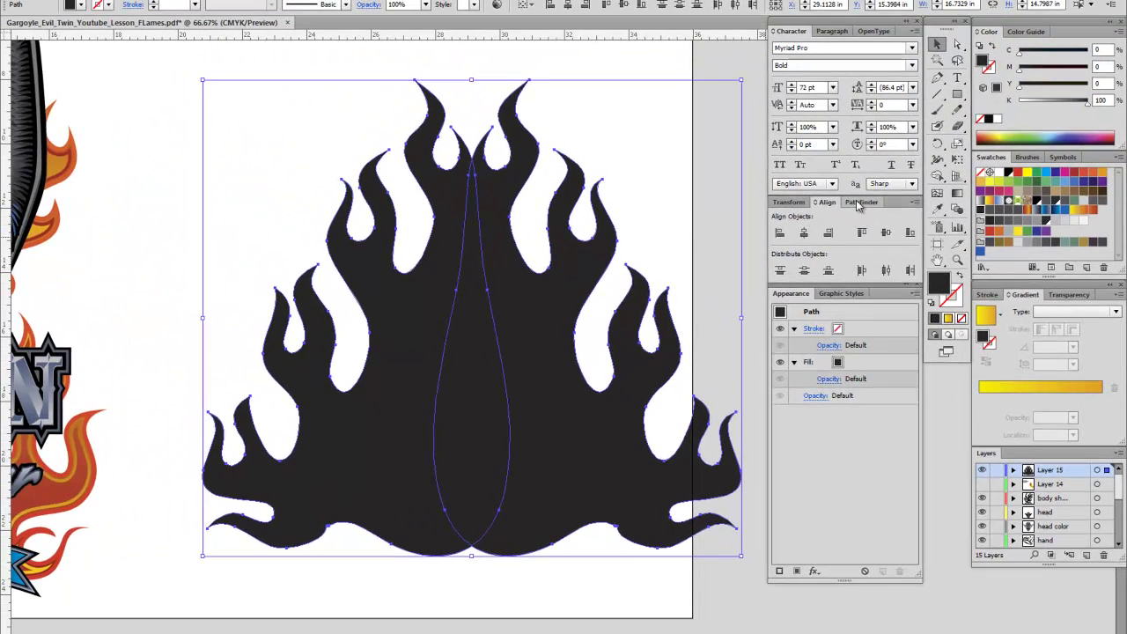
# - Unite the two flame halves into a single symmetrical shape with Pathfinder and deselect it
pyautogui.click(859, 203)
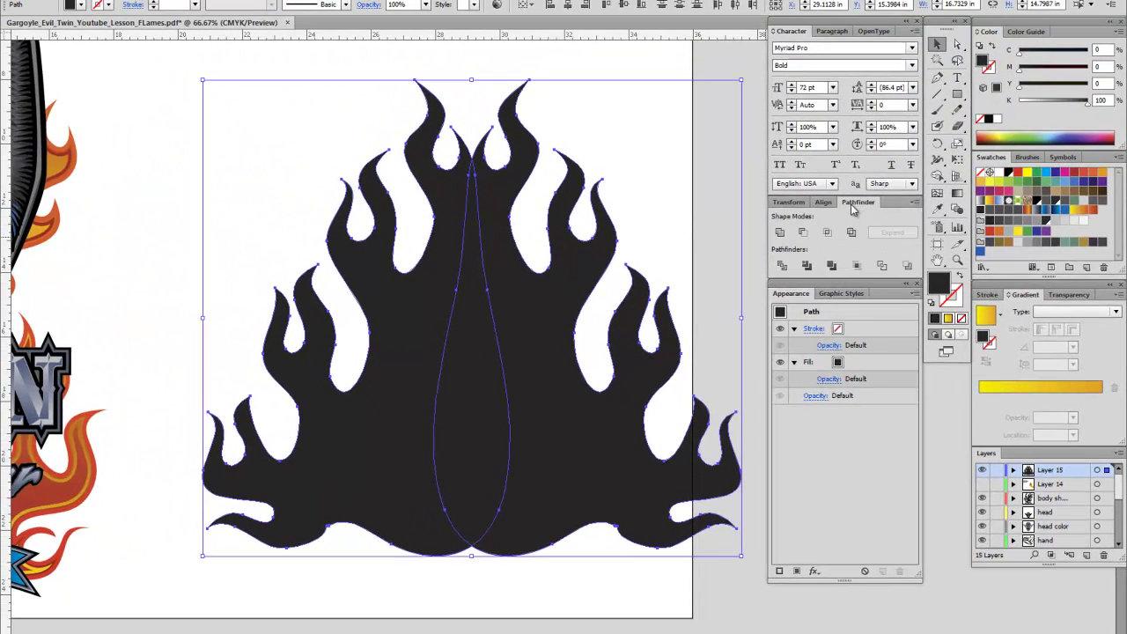
pyautogui.click(779, 233)
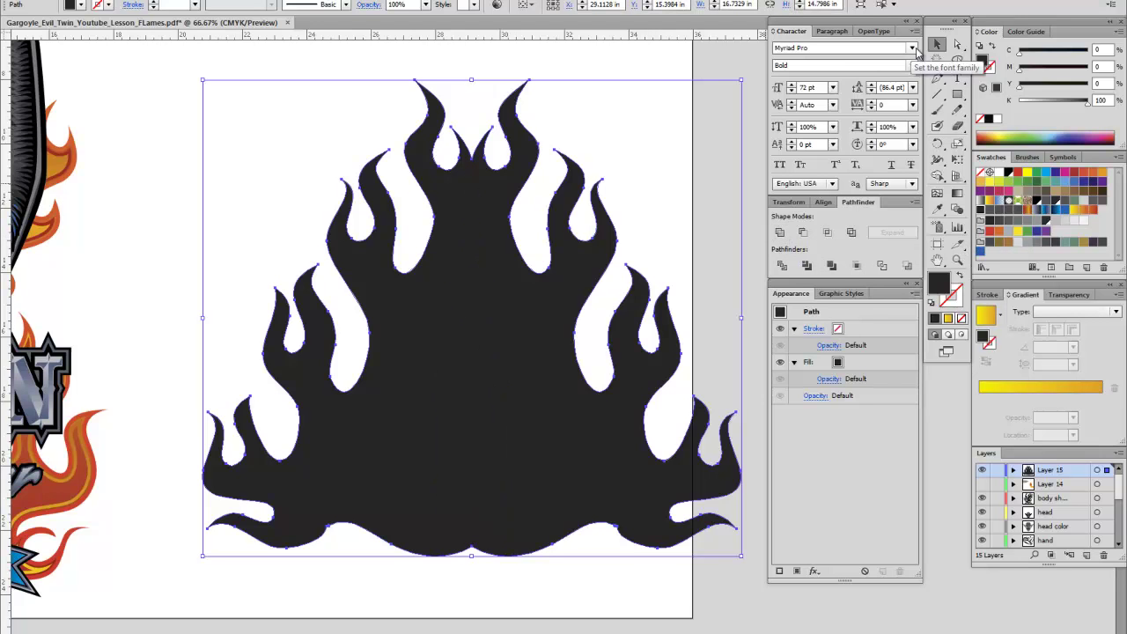
pyautogui.click(712, 182)
# - Fill the united flame with the yellow-to-orange New Gradient Swatch 5 and set the linear gradient's angle to 90°
pyautogui.click(937, 260)
pyautogui.moveTo(541, 320); pyautogui.dragTo(310, 325)
pyautogui.click(936, 44)
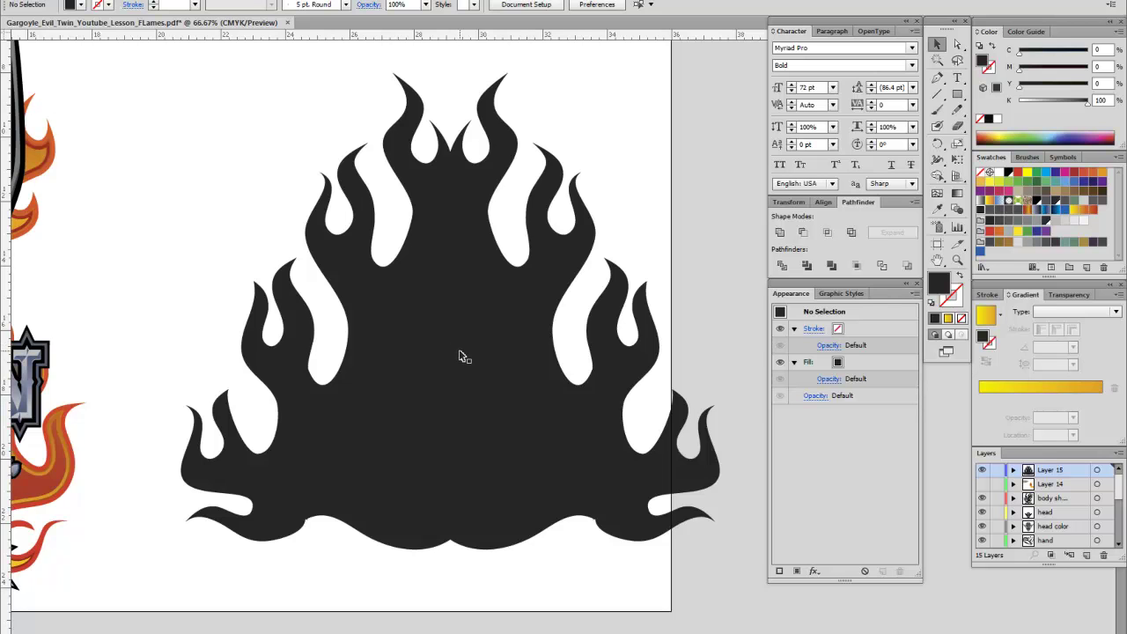
pyautogui.click(525, 467)
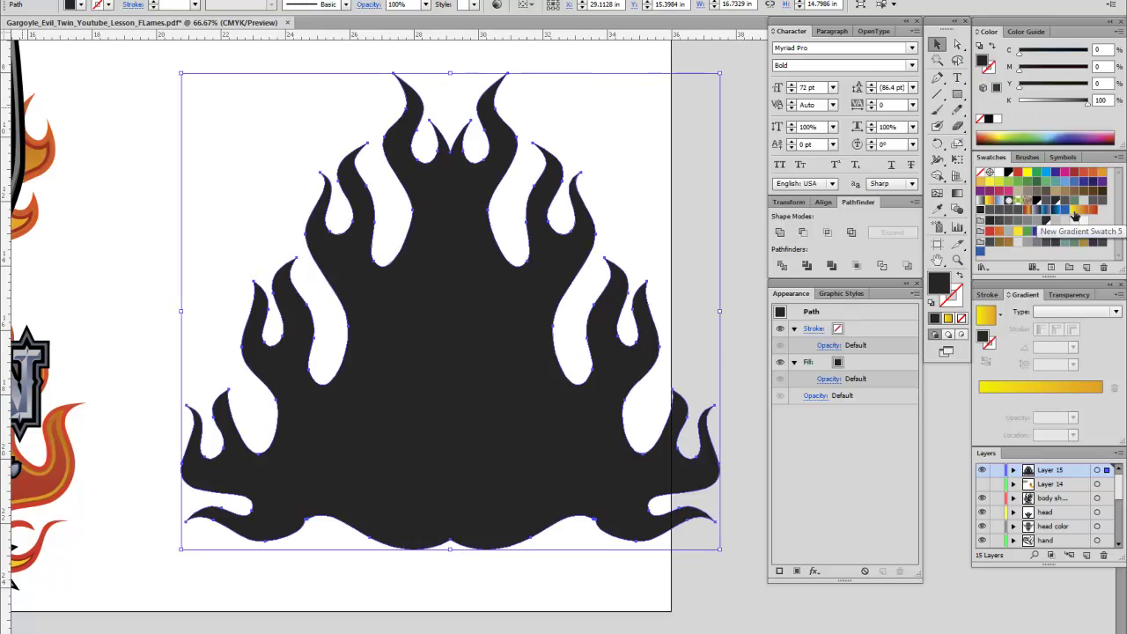
pyautogui.click(1075, 211)
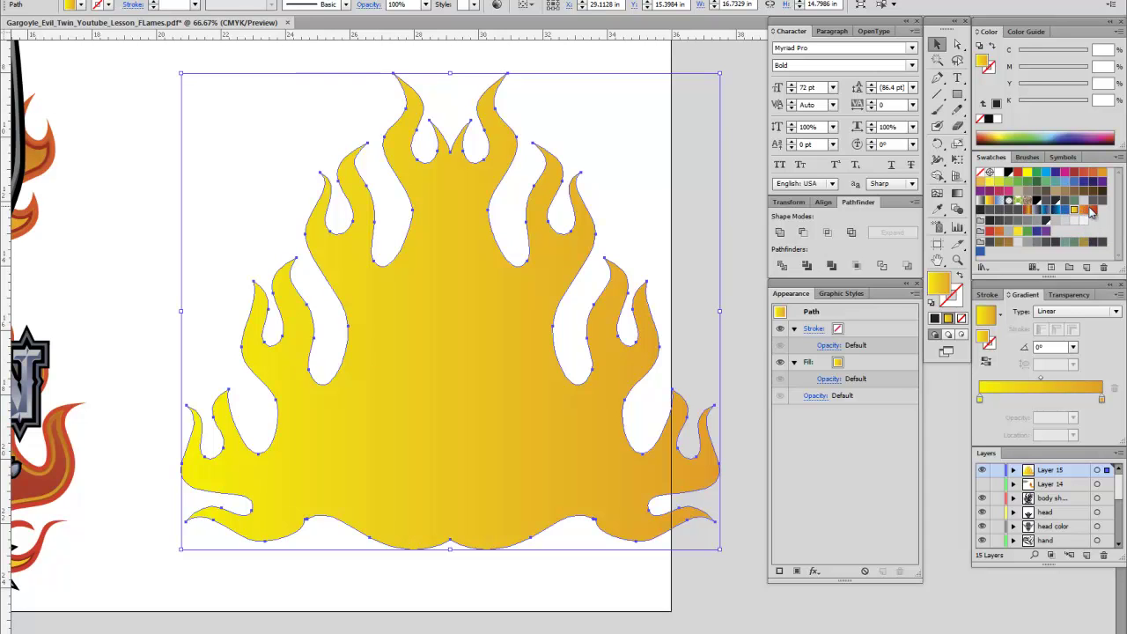
pyautogui.click(1073, 347)
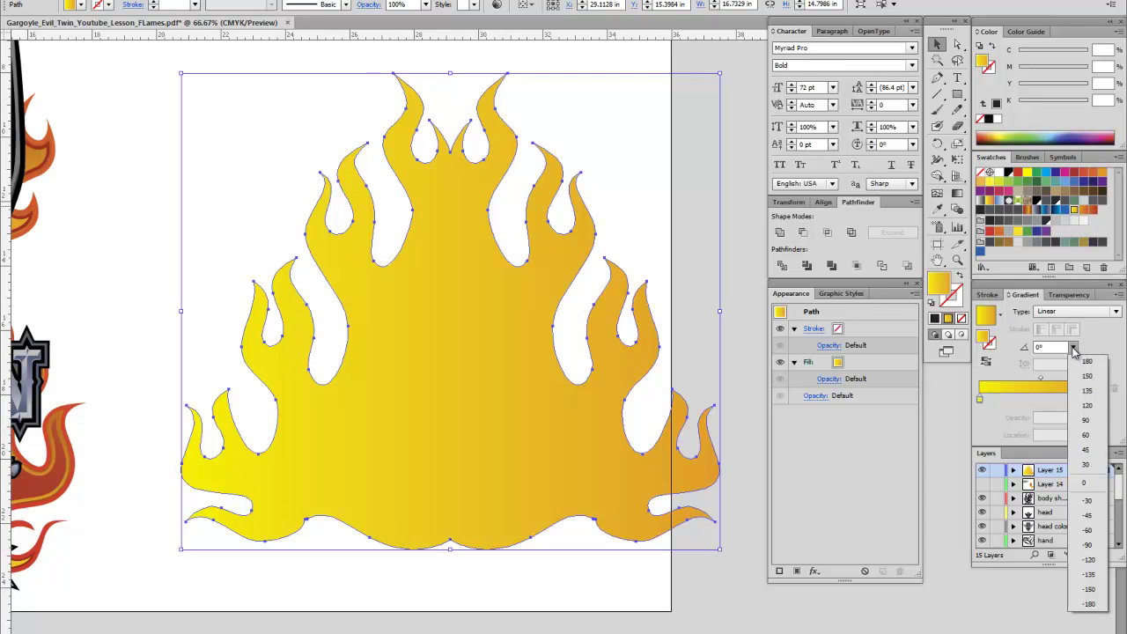
pyautogui.click(1085, 420)
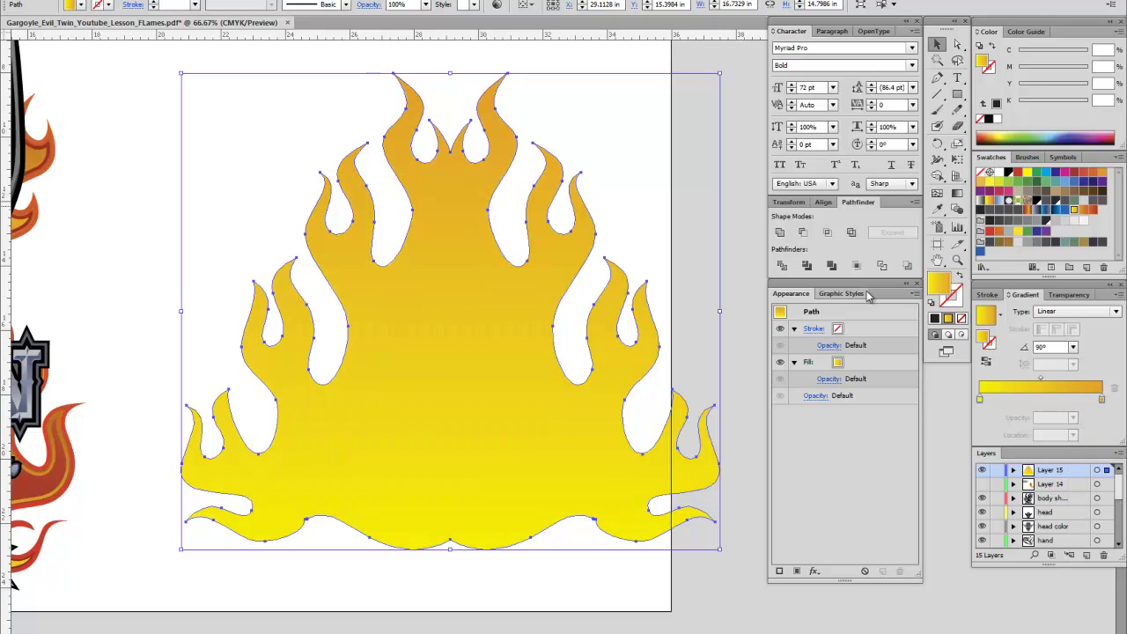
# - Duplicate the flame's gradient fill in its appearance and apply the orange-to-red gradient swatch to the upper fill
pyautogui.click(872, 368)
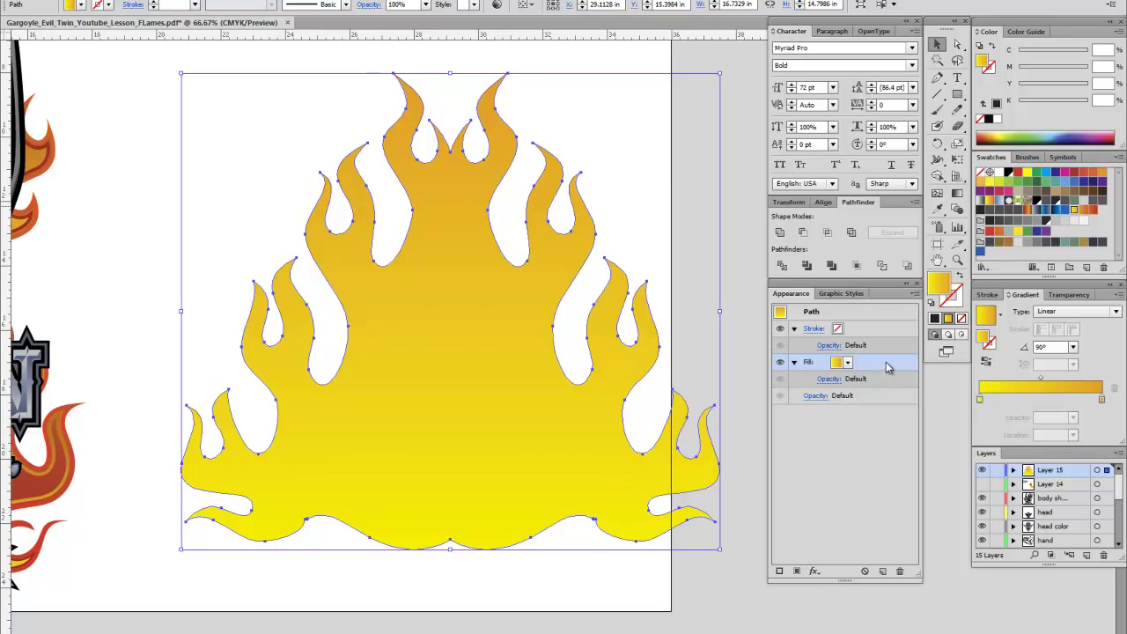
pyautogui.click(916, 293)
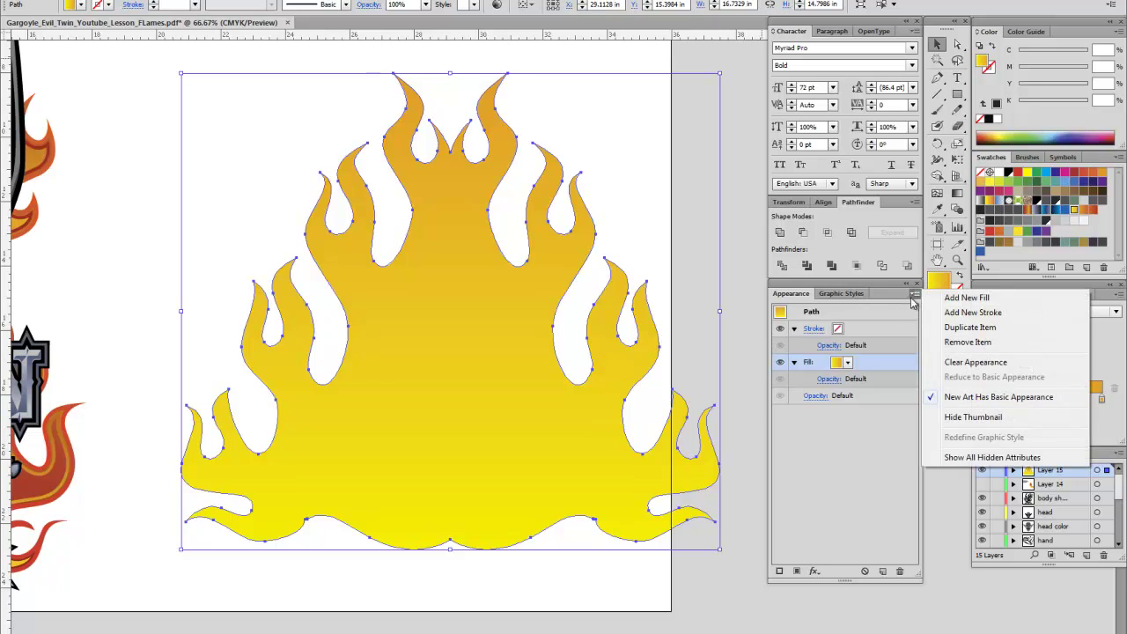
pyautogui.click(960, 329)
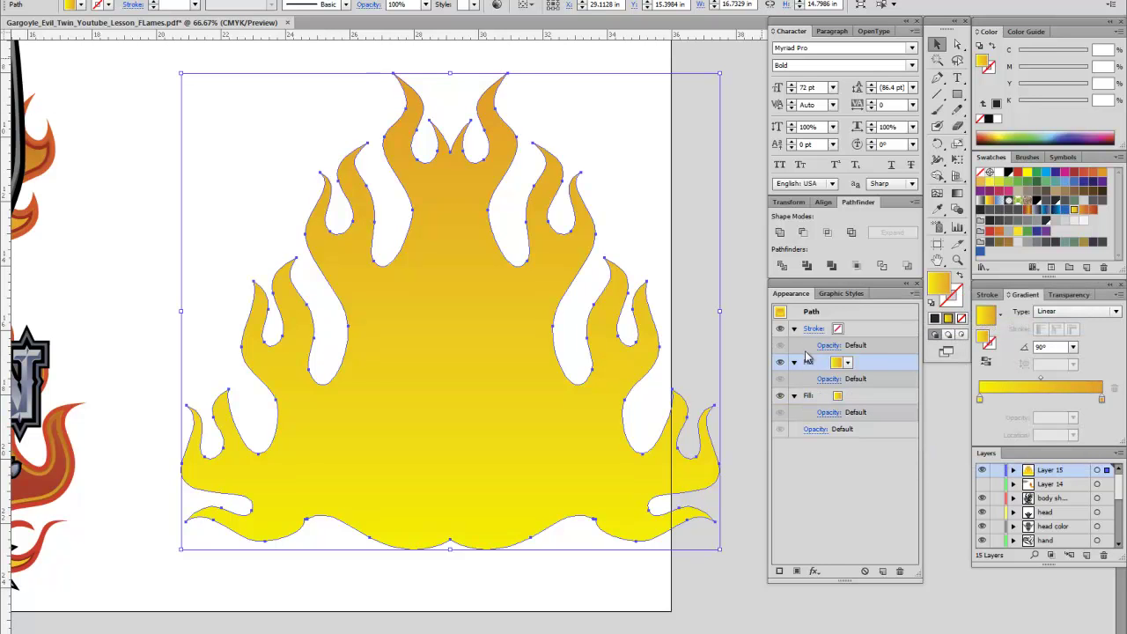
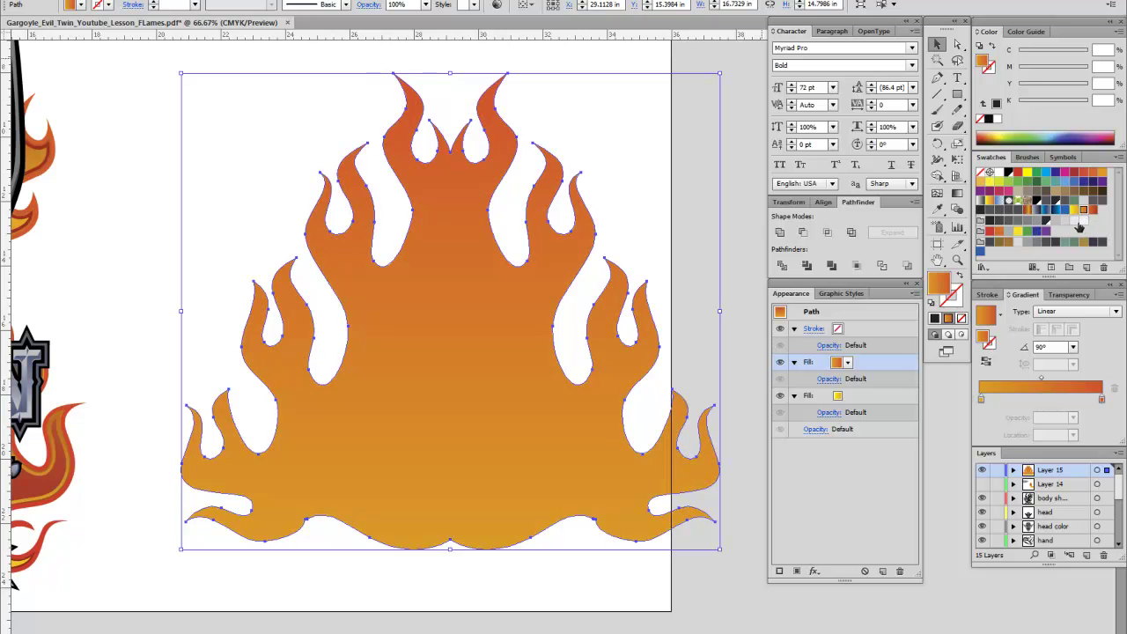
pyautogui.click(870, 366)
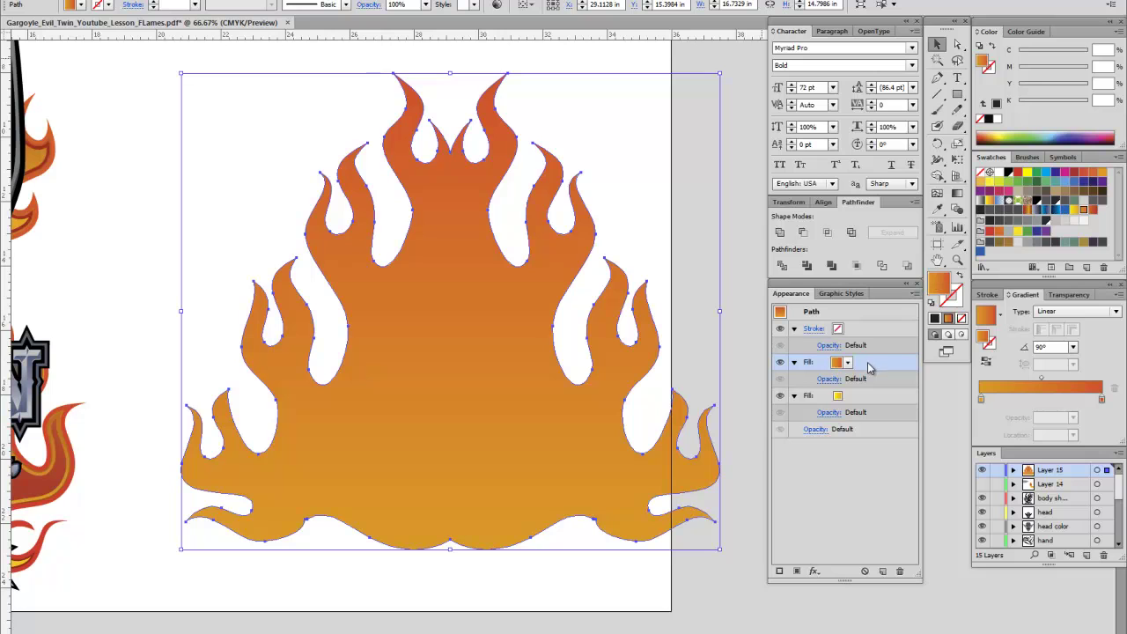
pyautogui.click(816, 572)
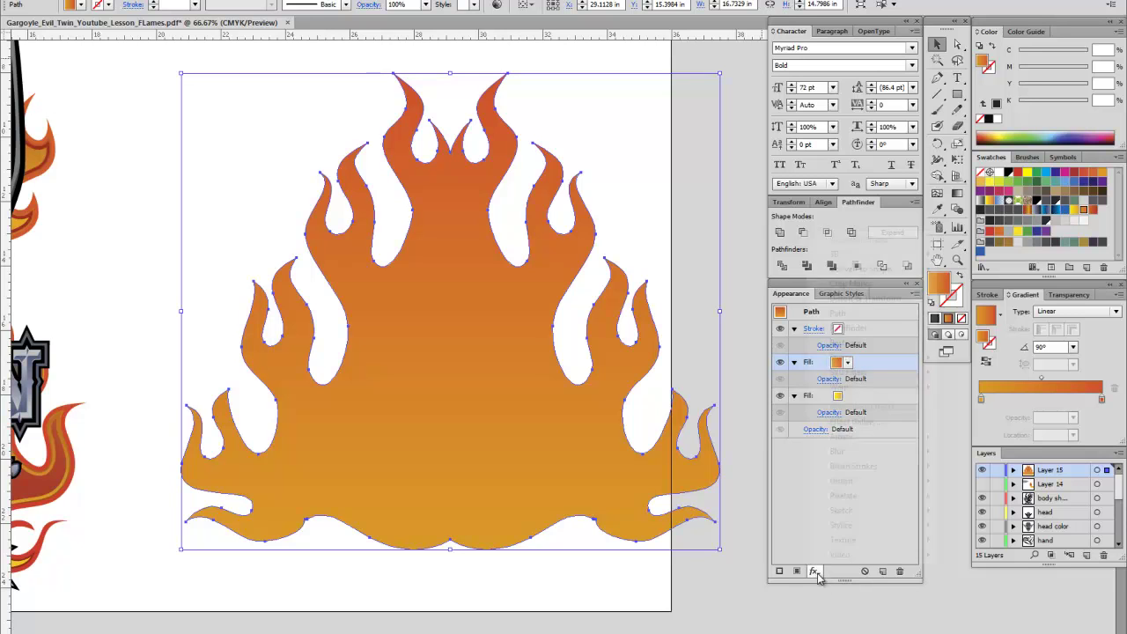
pyautogui.click(788, 608)
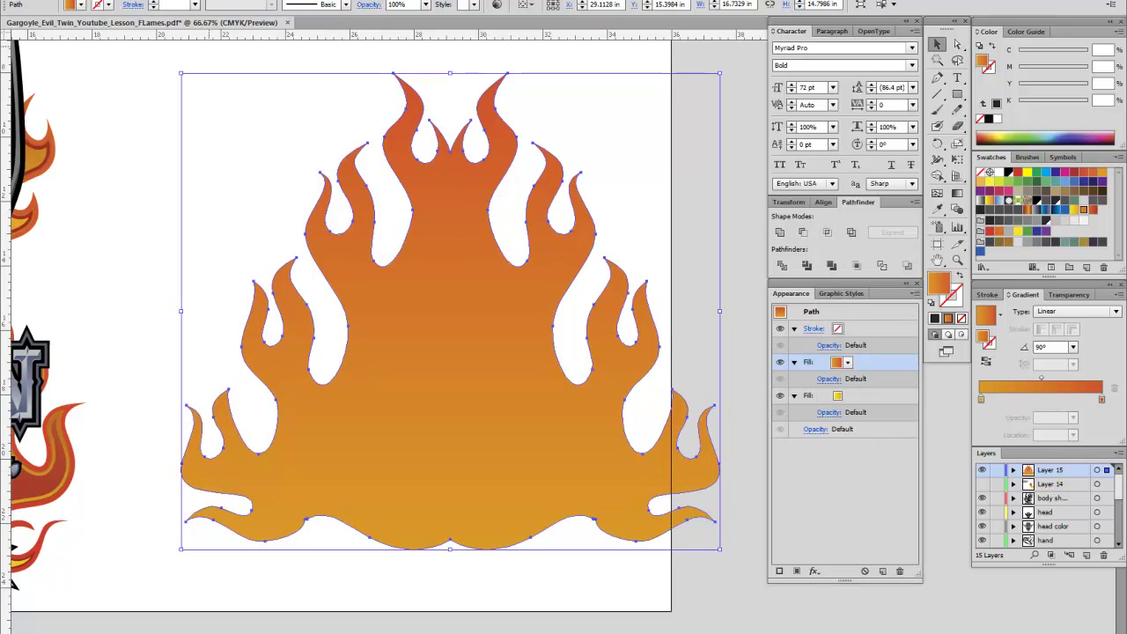
pyautogui.hotkey('alt', 'c')
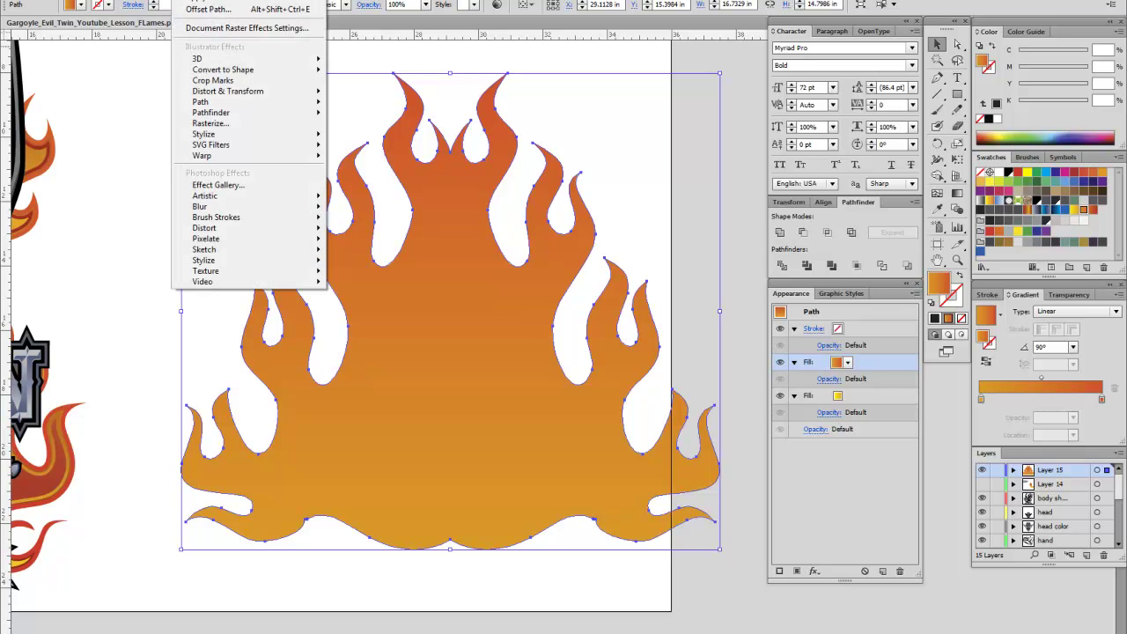
pyautogui.moveTo(243, 105)
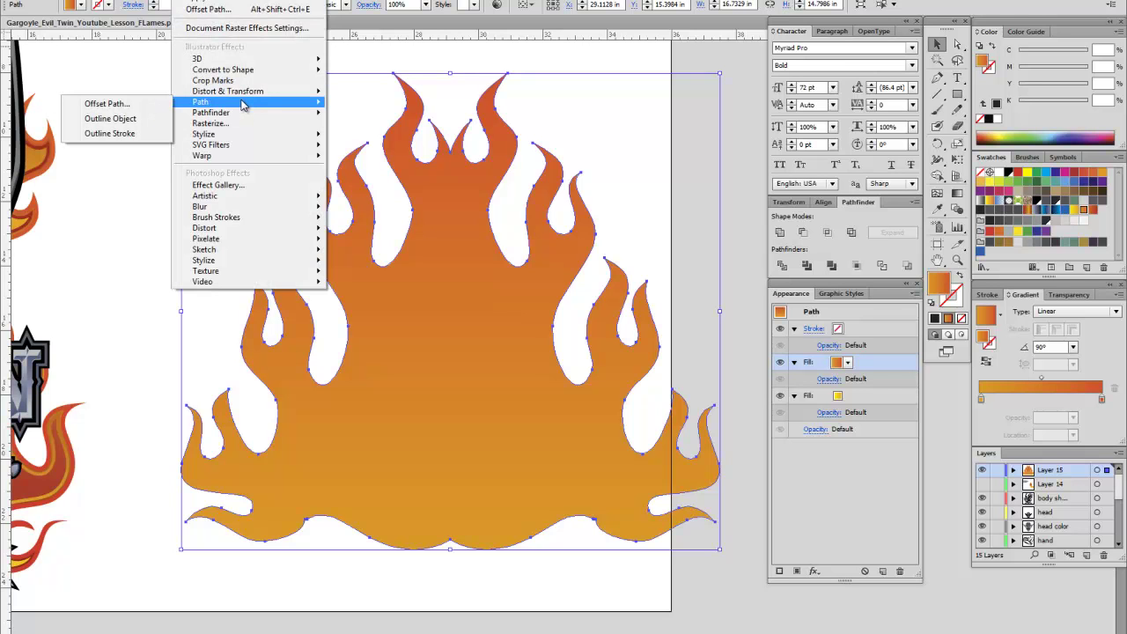
pyautogui.click(842, 531)
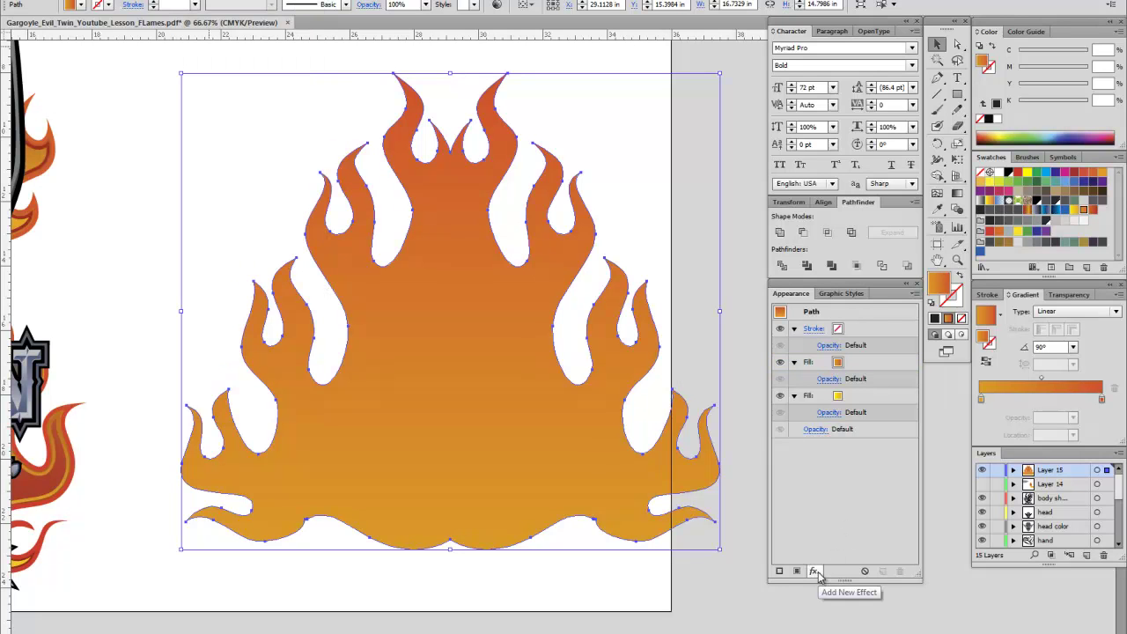
# - Add an Offset Path effect of -0.1389 in with Miter joins and miter limit 4 to the flame's upper orange-to-red fill
pyautogui.click(870, 365)
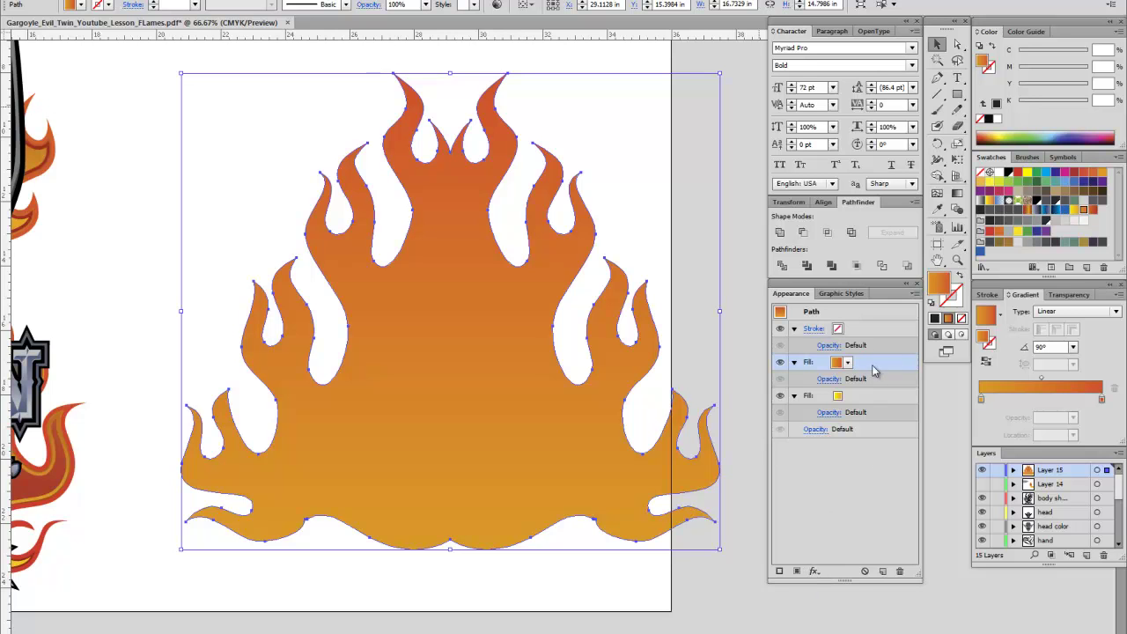
pyautogui.click(814, 571)
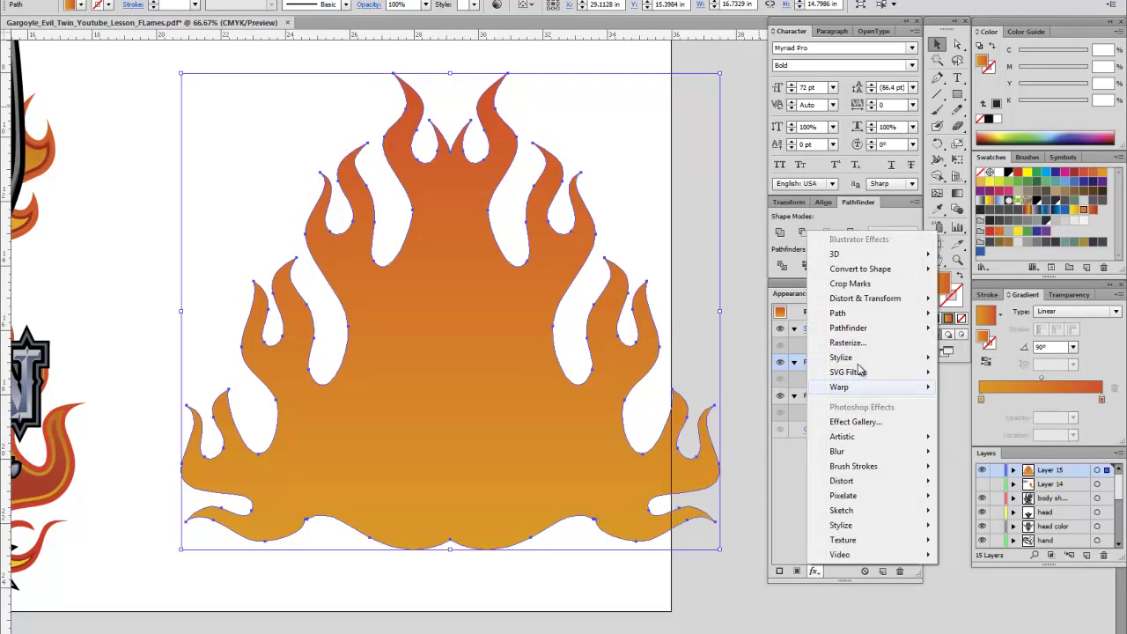
pyautogui.moveTo(854, 322)
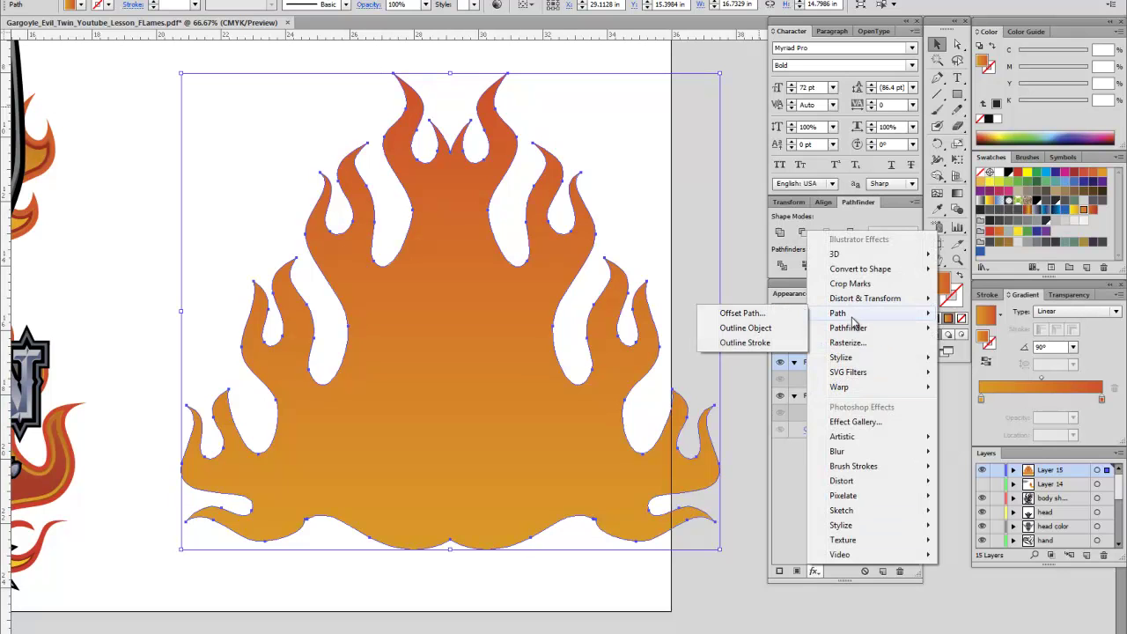
pyautogui.click(750, 314)
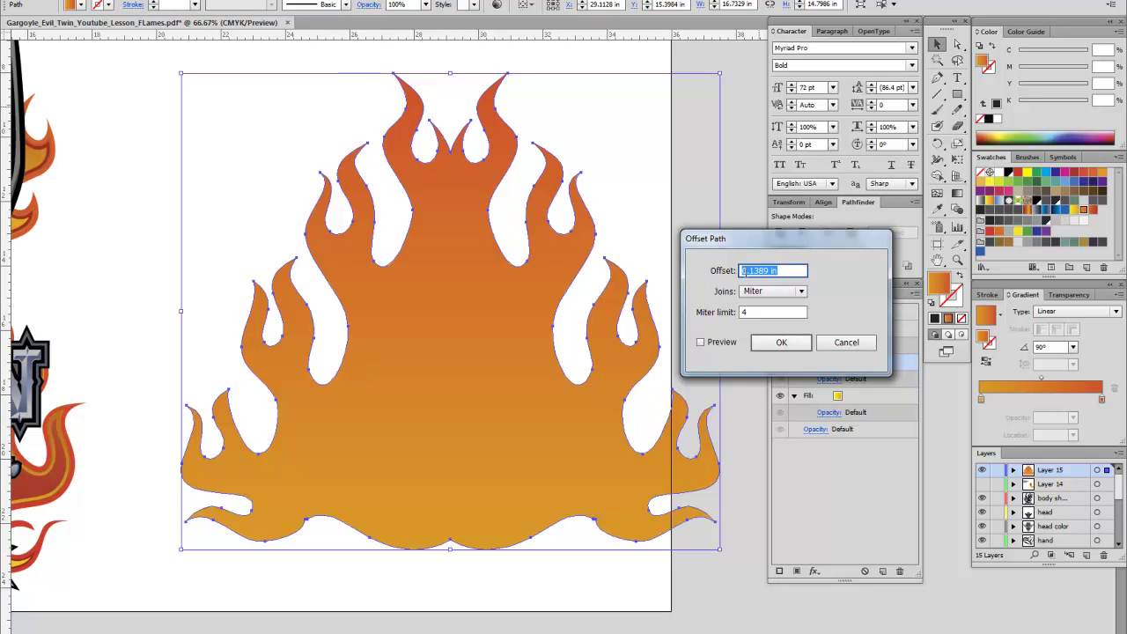
pyautogui.click(741, 271)
pyautogui.write('-')
pyautogui.click(701, 342)
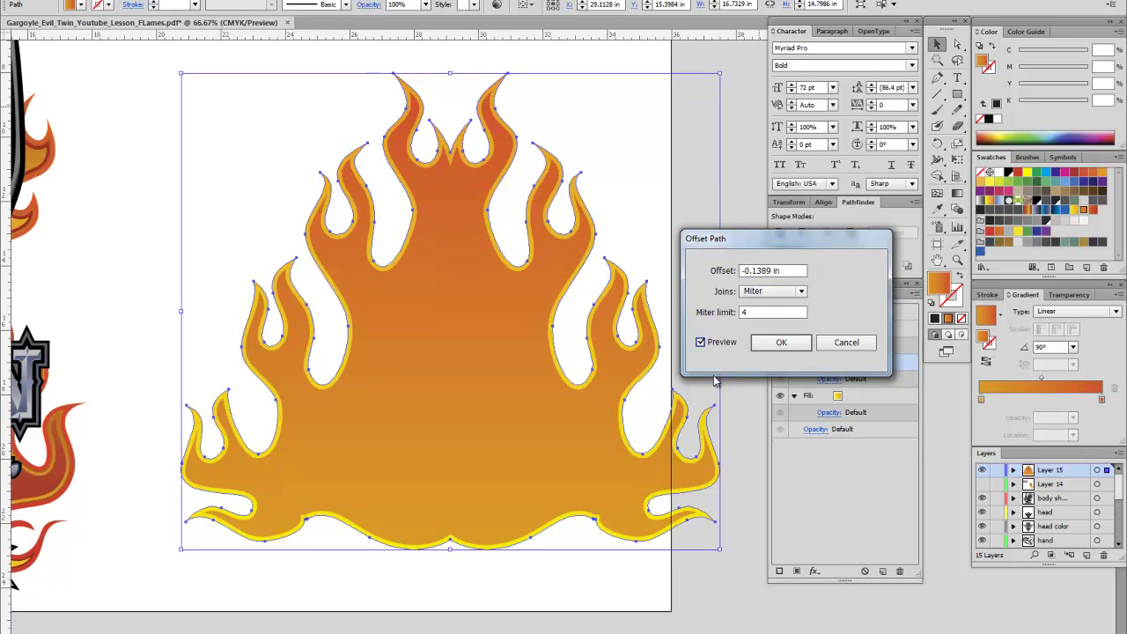
pyautogui.click(701, 342)
pyautogui.click(781, 343)
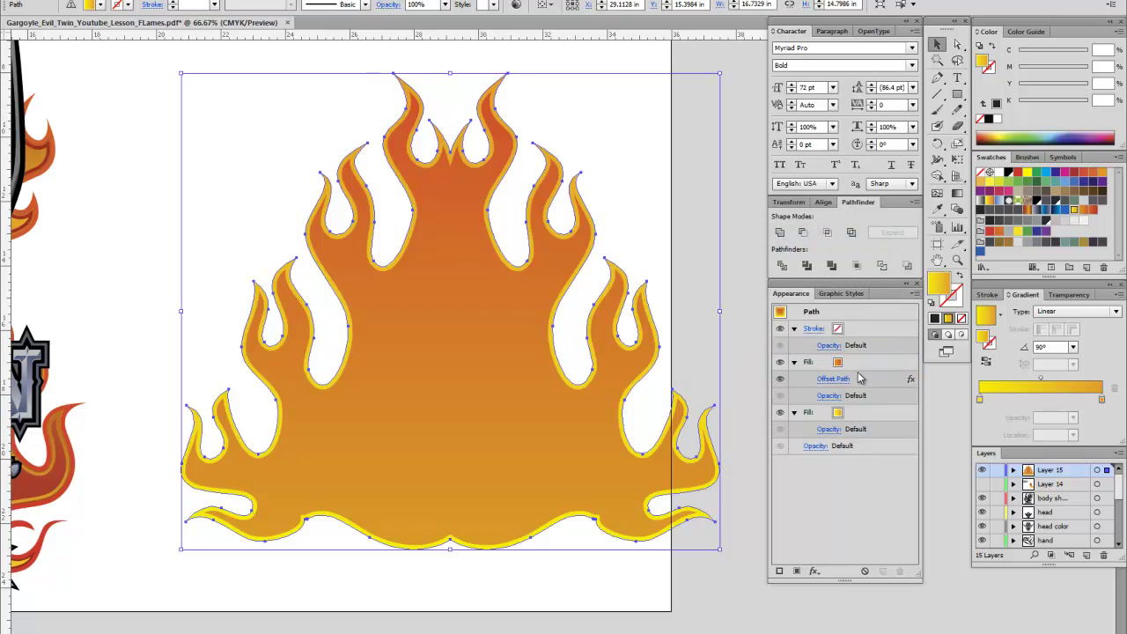
# - Duplicate the flame's offset orange-to-red fill and apply the darker burnt-orange-to-deep-red gradient swatch to the topmost copy
pyautogui.click(864, 365)
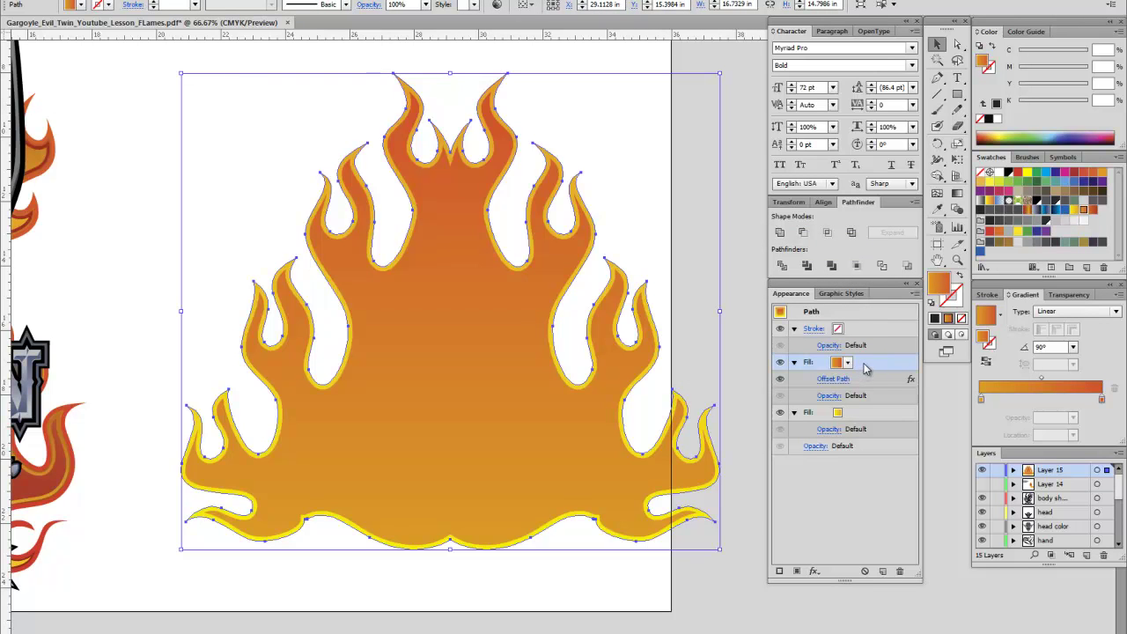
pyautogui.click(914, 294)
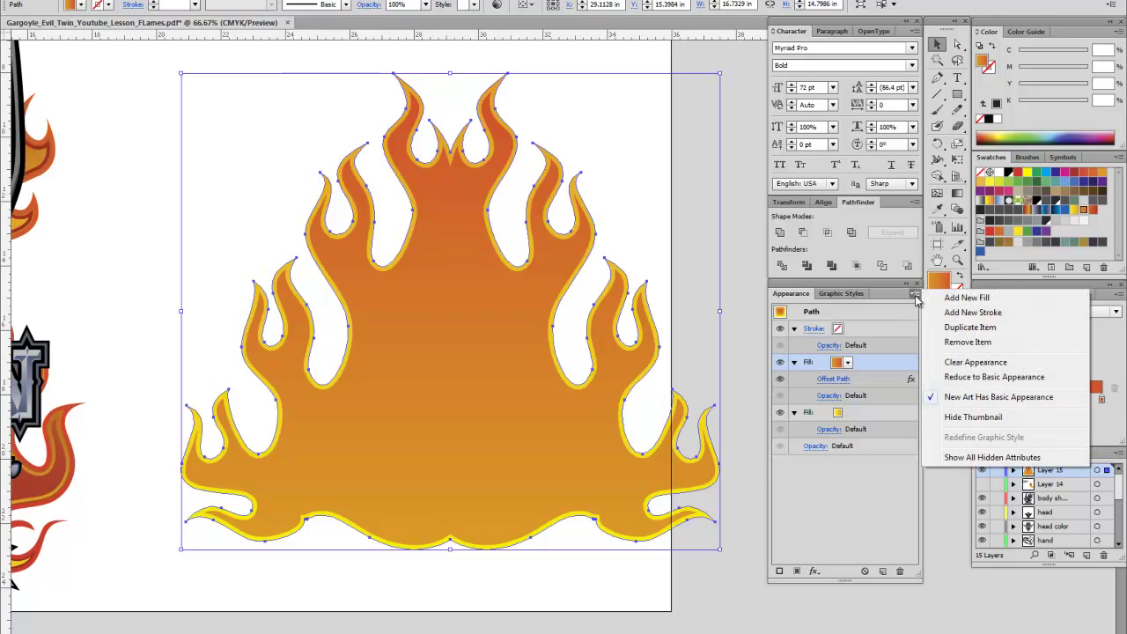
pyautogui.click(968, 327)
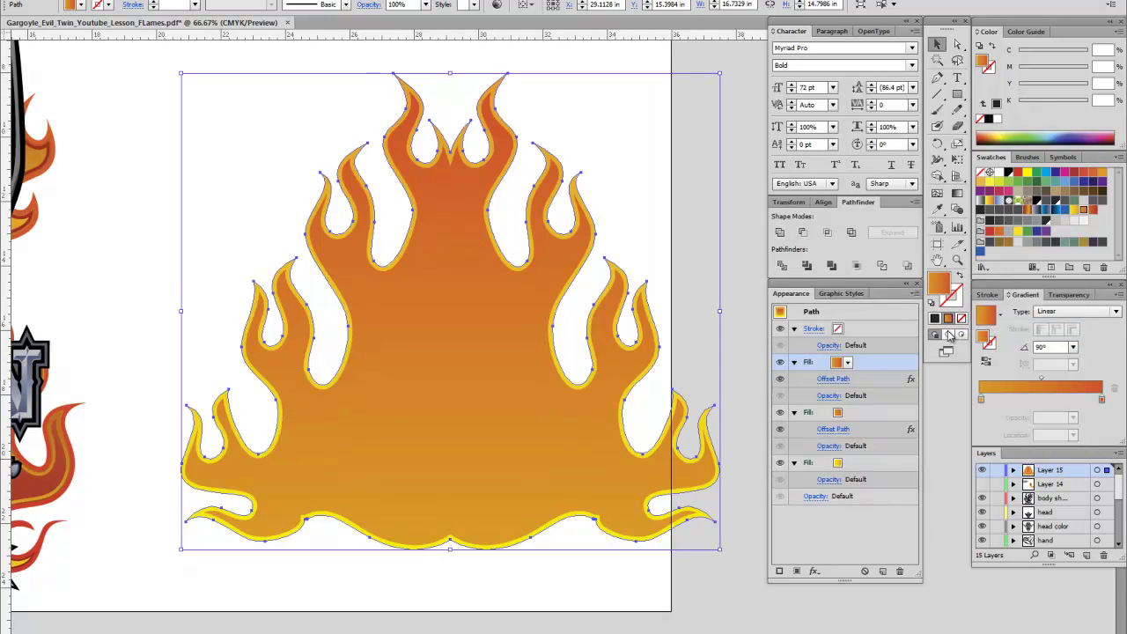
pyautogui.click(846, 363)
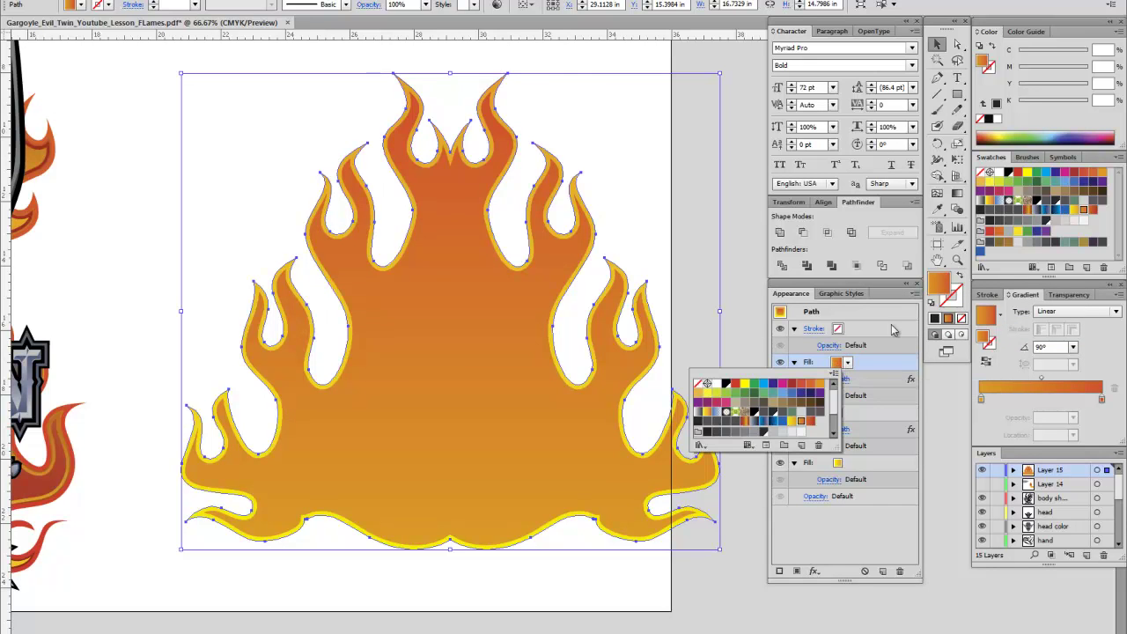
pyautogui.click(1094, 214)
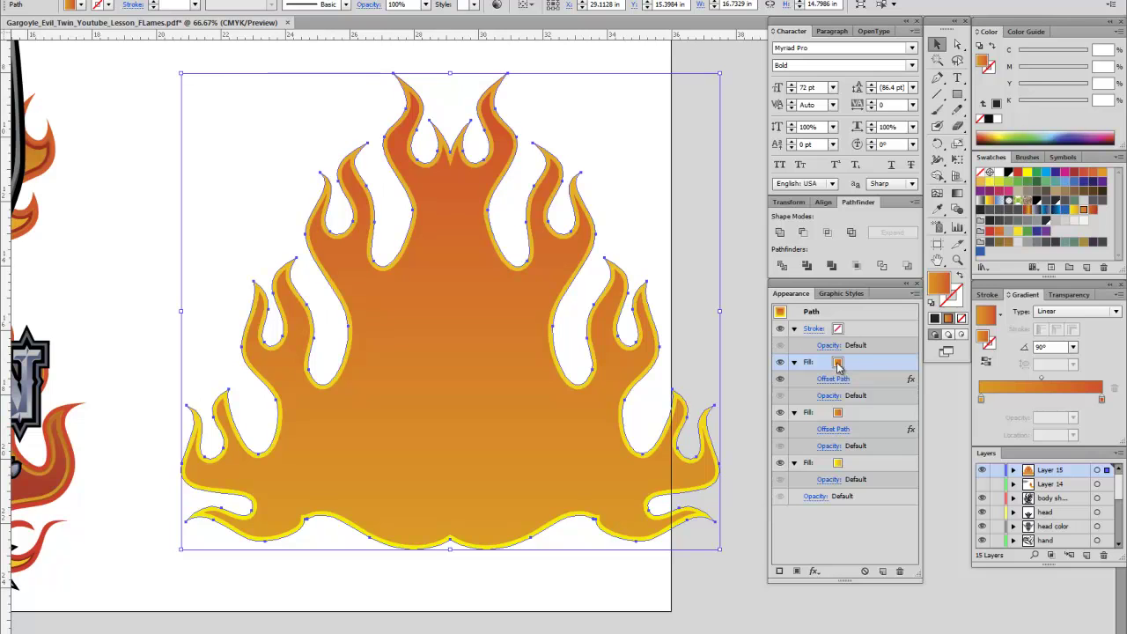
pyautogui.click(1092, 212)
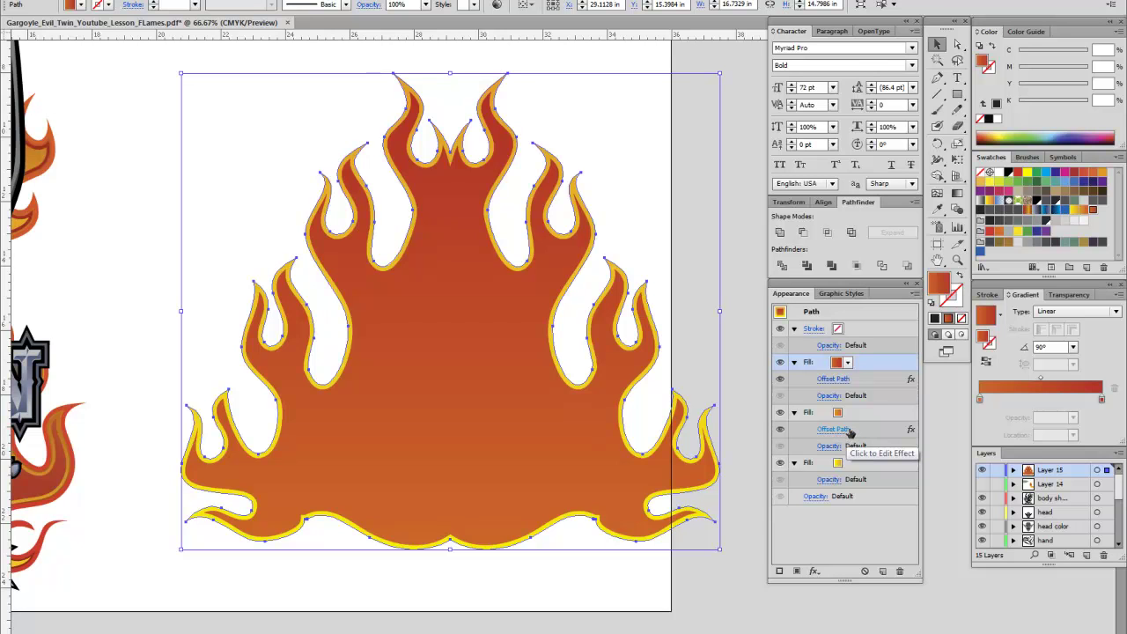
# - Set the Offset Path effect of the topmost deep-red fill to -0.25 in
pyautogui.click(844, 380)
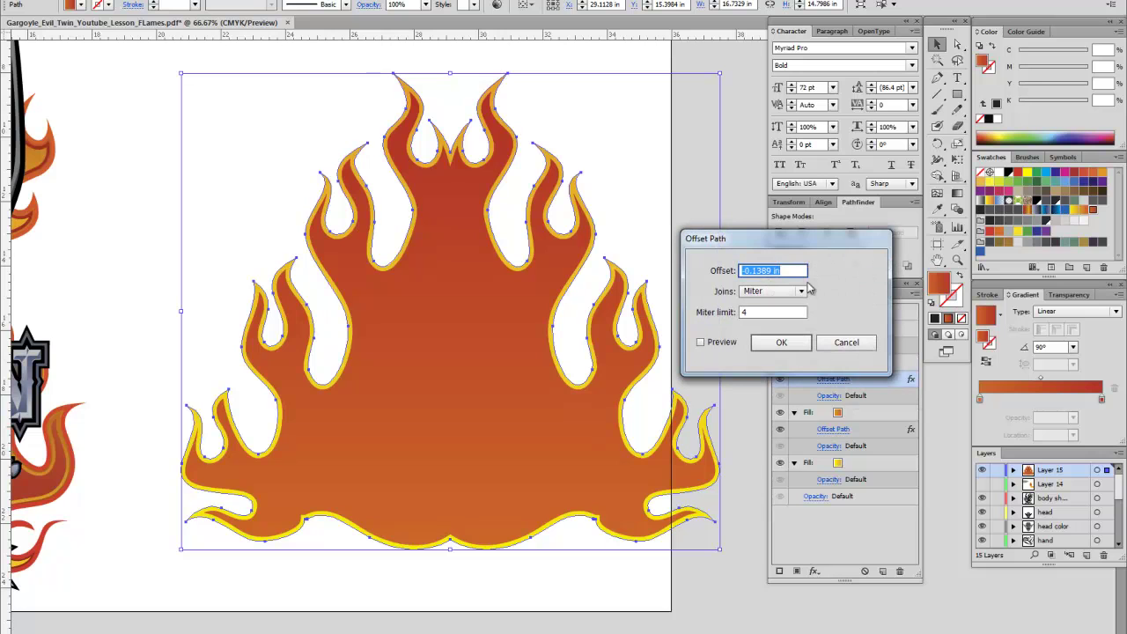
pyautogui.moveTo(770, 270); pyautogui.dragTo(762, 270)
pyautogui.write('2')
pyautogui.click(700, 343)
pyautogui.click(755, 270)
pyautogui.write('5')
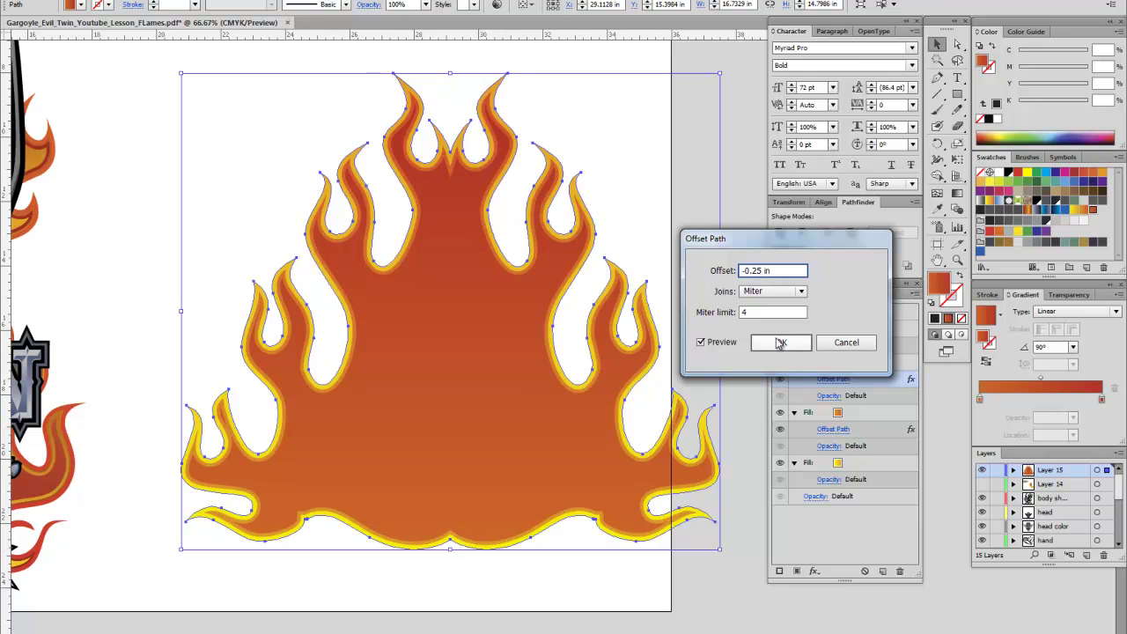
pyautogui.click(781, 344)
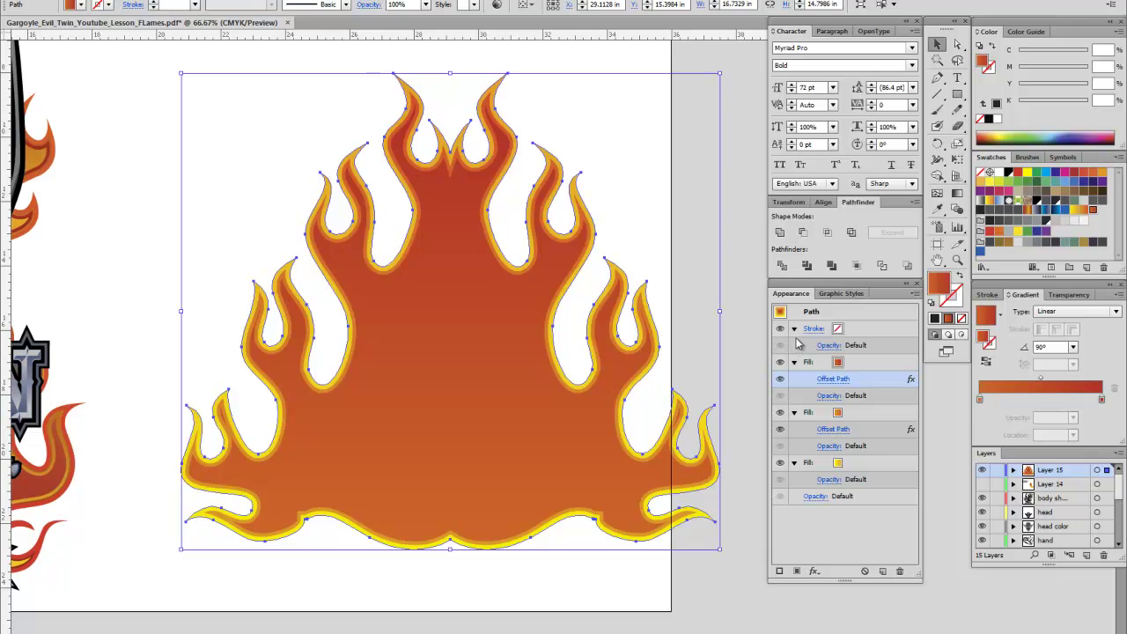
# - Duplicate the topmost deep-red gradient fill and reverse the gradient direction of the upper copy
pyautogui.click(861, 365)
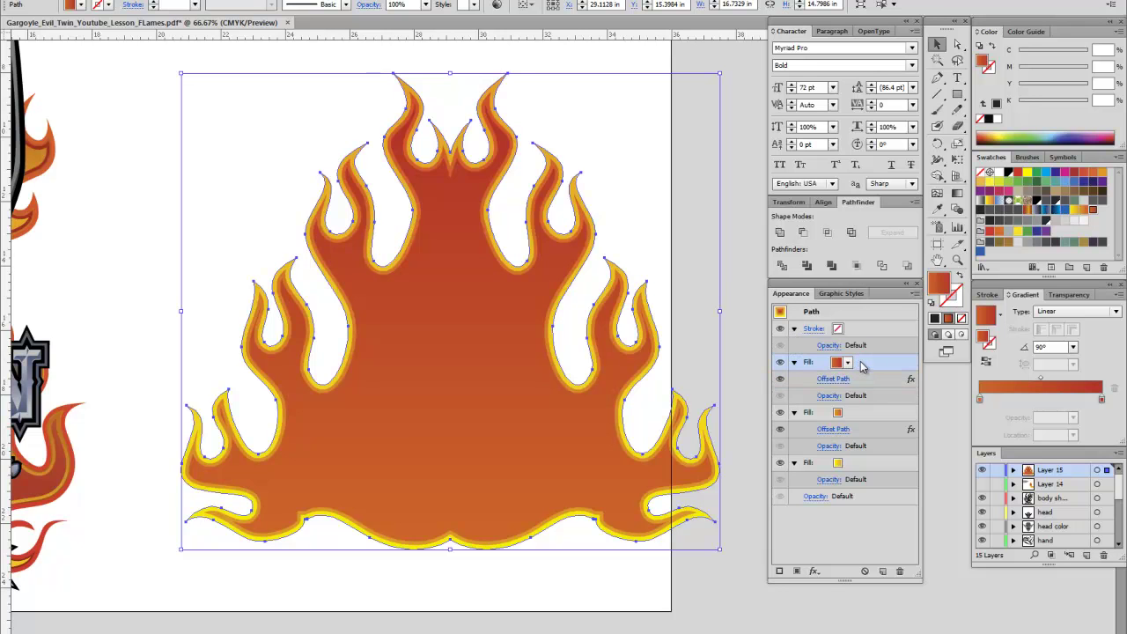
pyautogui.click(915, 293)
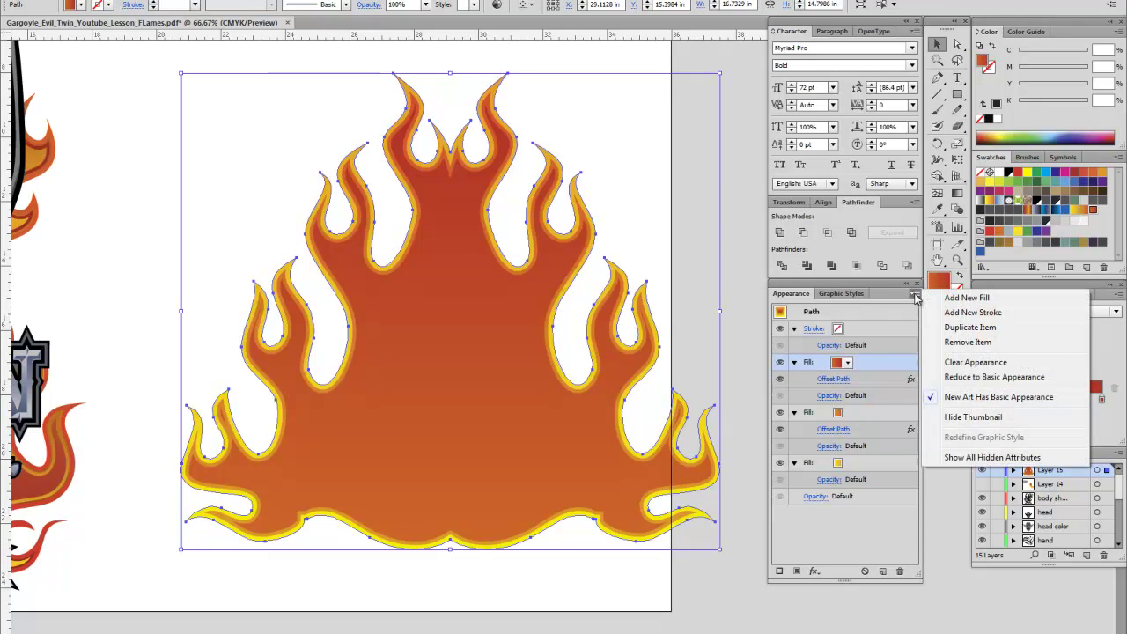
pyautogui.click(977, 328)
pyautogui.click(846, 362)
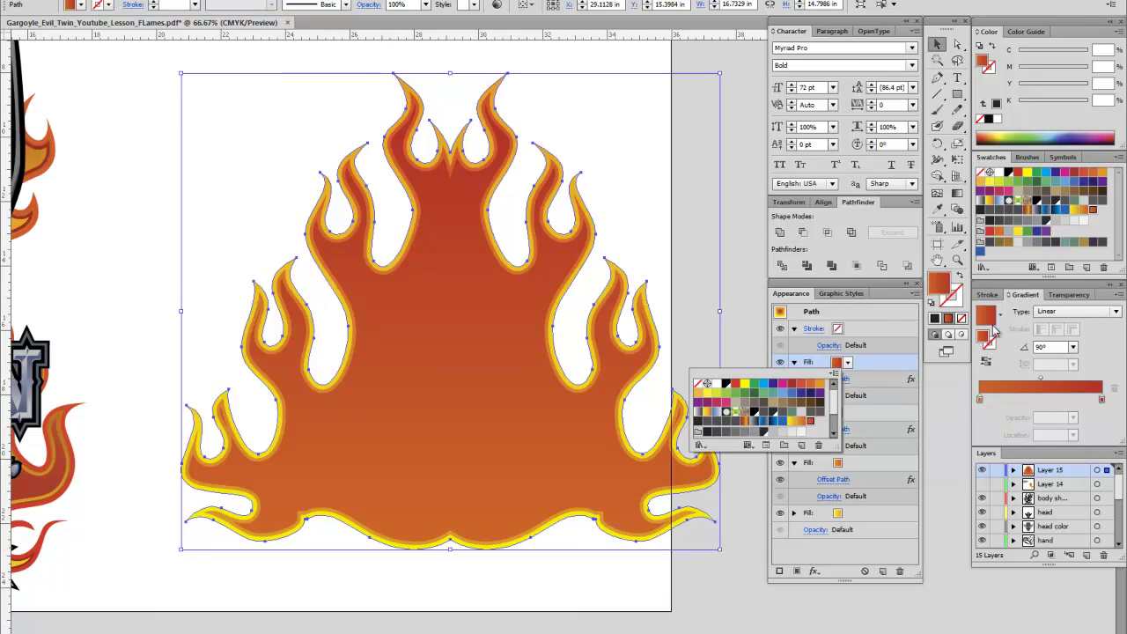
pyautogui.click(986, 363)
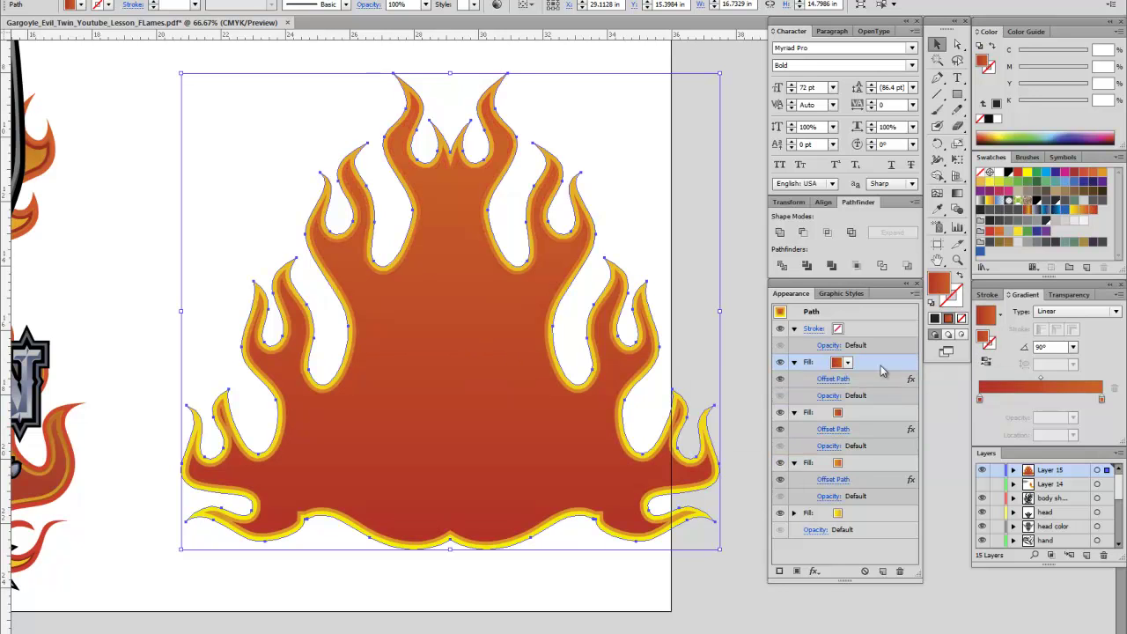
# - Set the Offset Path effect of the topmost reversed-gradient fill to -0.35 in and deselect the flame
pyautogui.click(832, 378)
pyautogui.click(760, 271)
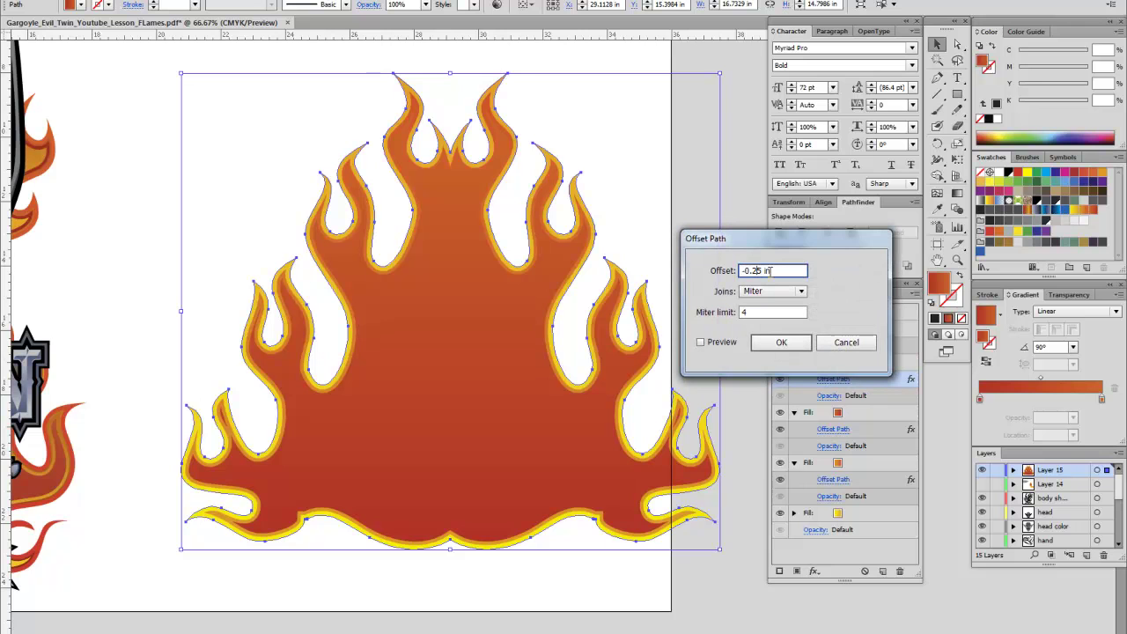
pyautogui.click(701, 341)
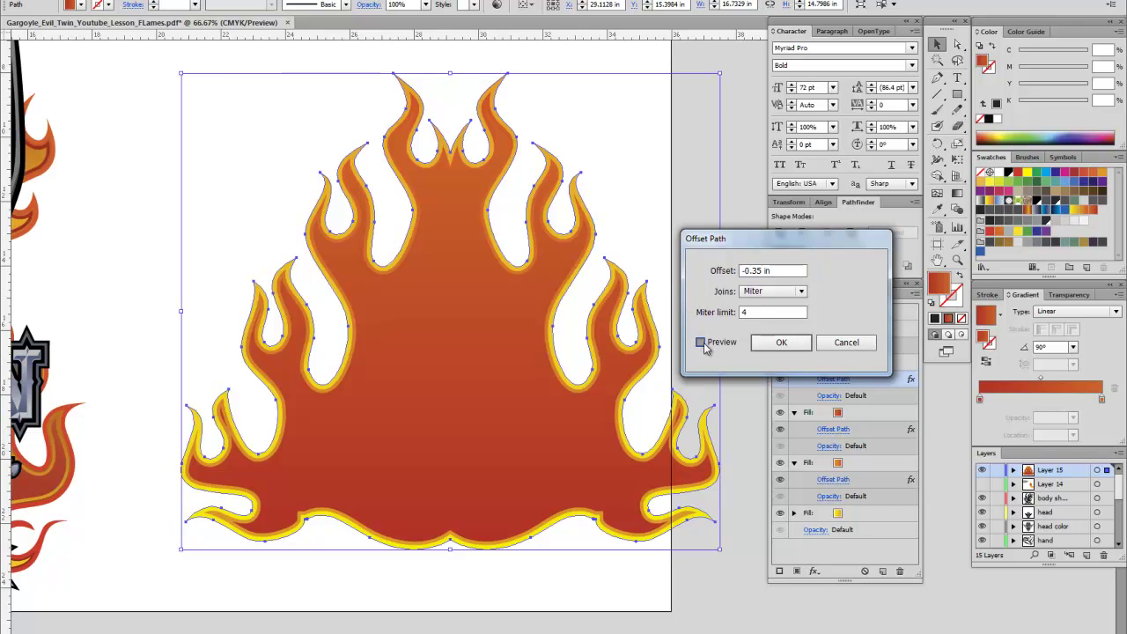
pyautogui.click(798, 344)
pyautogui.click(735, 200)
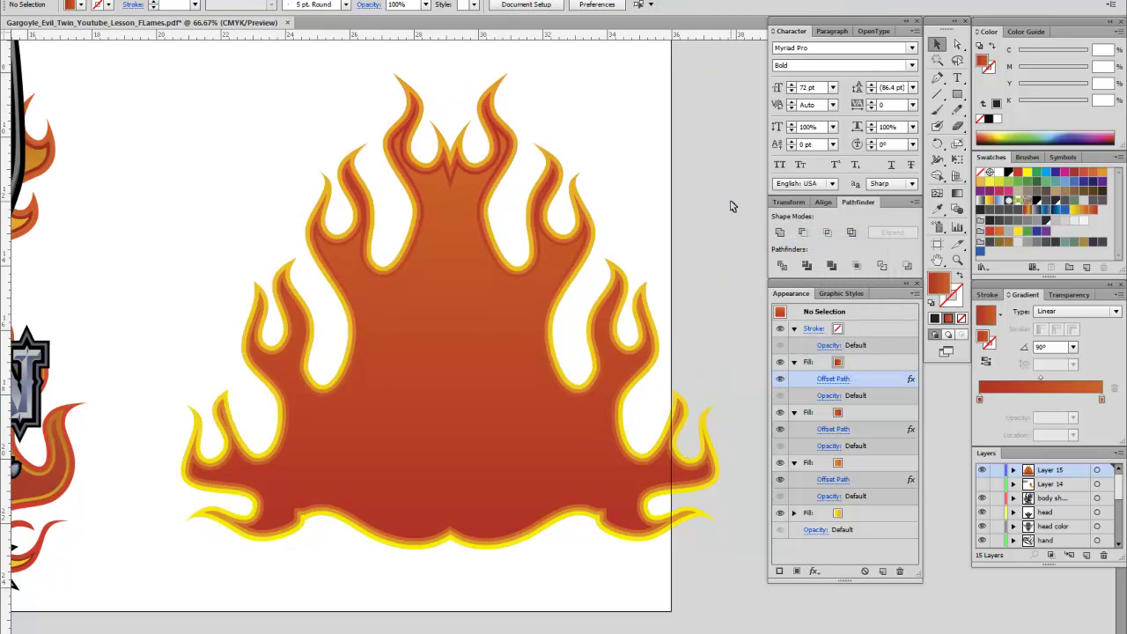
# - Examine the layered offset fills on the upper part of the flame up close and toggle the topmost fill's visibility
pyautogui.click(958, 262)
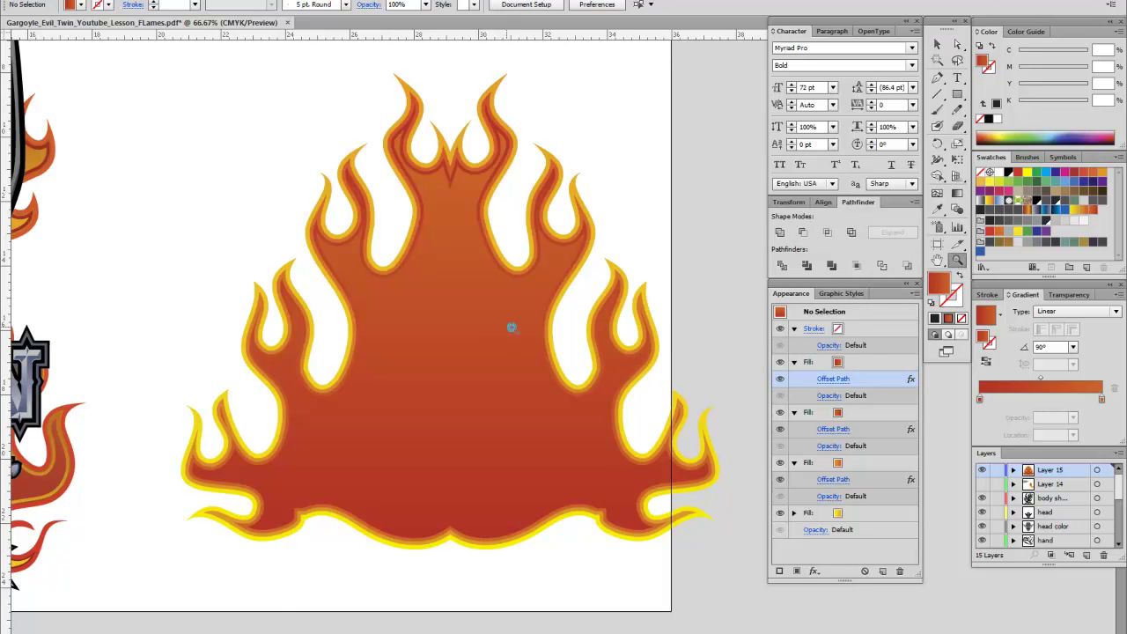
pyautogui.click(490, 328)
pyautogui.click(508, 324)
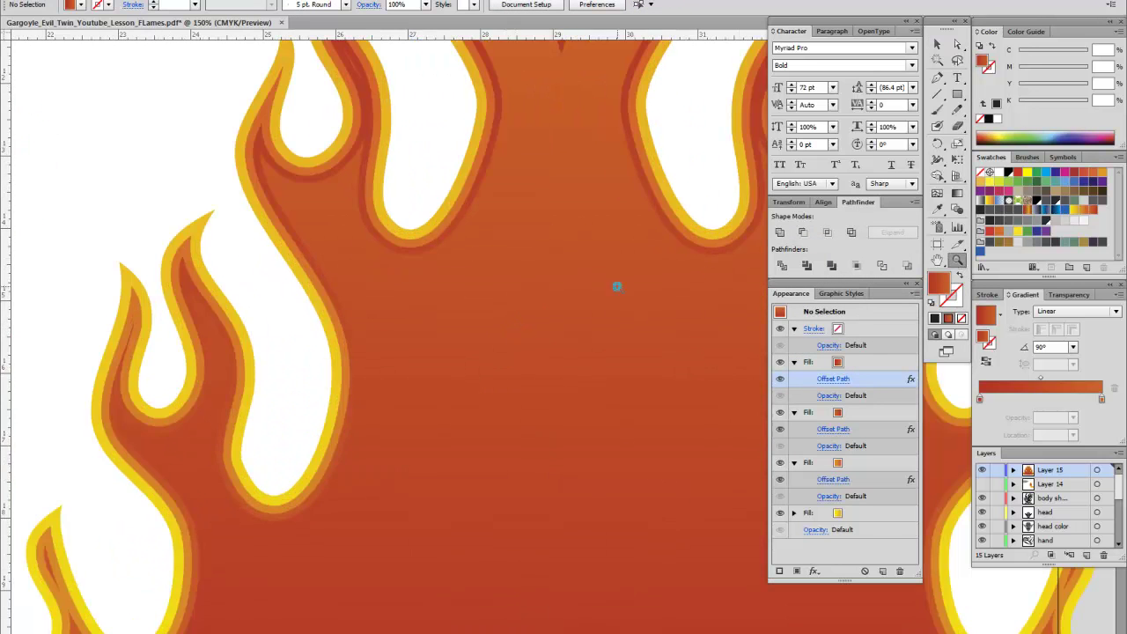
pyautogui.moveTo(616, 286); pyautogui.dragTo(456, 480)
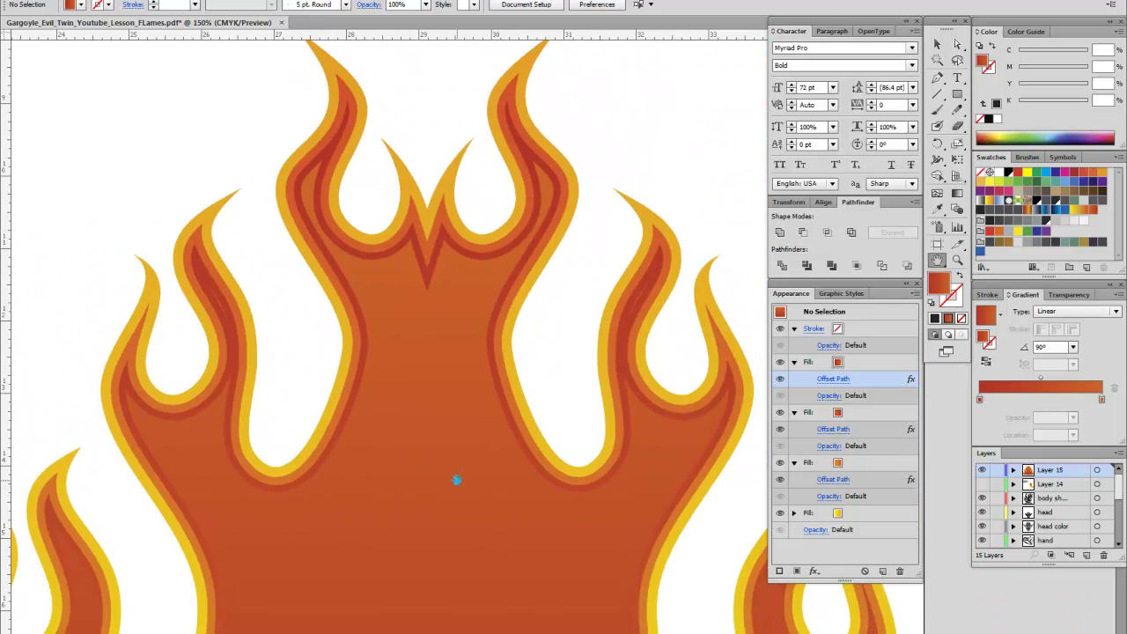
pyautogui.click(781, 364)
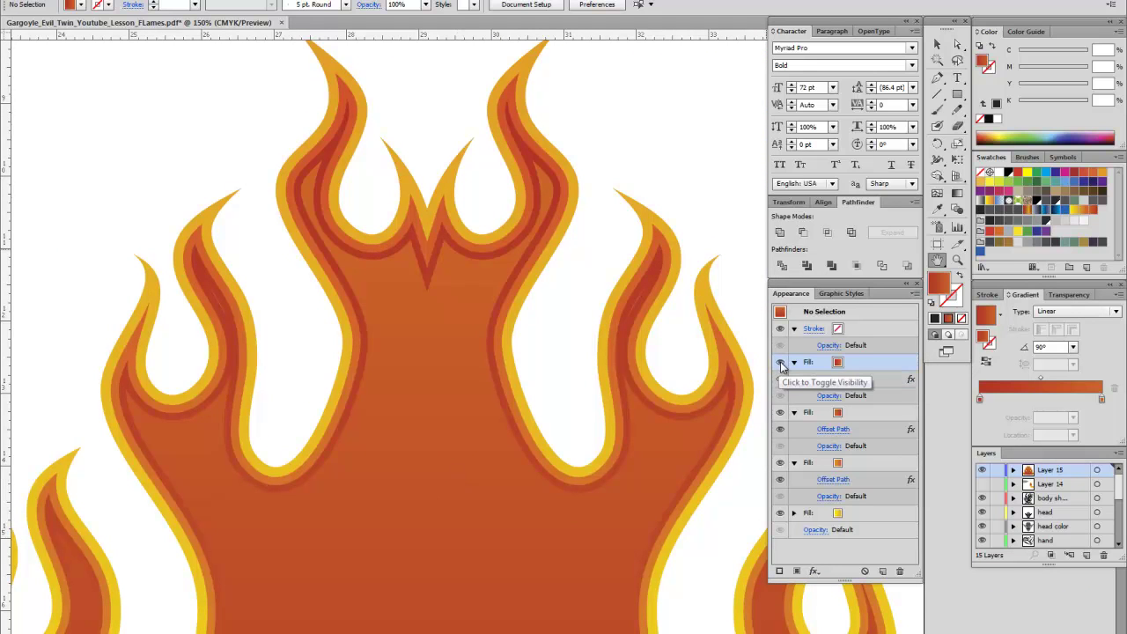
pyautogui.click(780, 363)
pyautogui.click(780, 364)
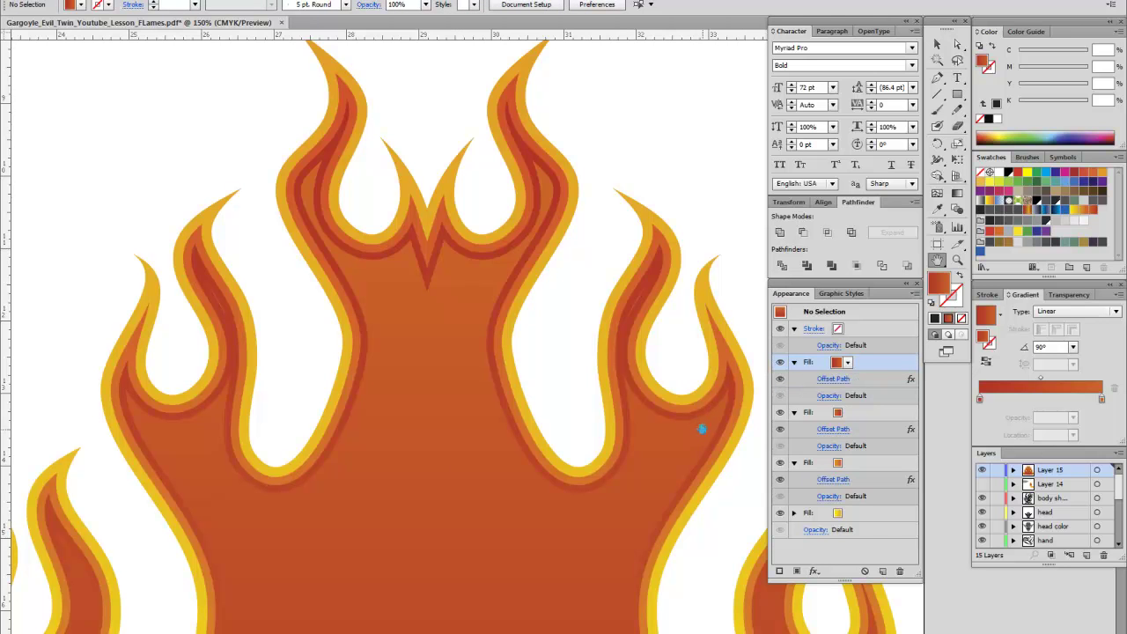
# - Select the flame and hide its three offset fills from the uppermost down, showing them again one by one to compare the layers
pyautogui.click(937, 45)
pyautogui.click(667, 466)
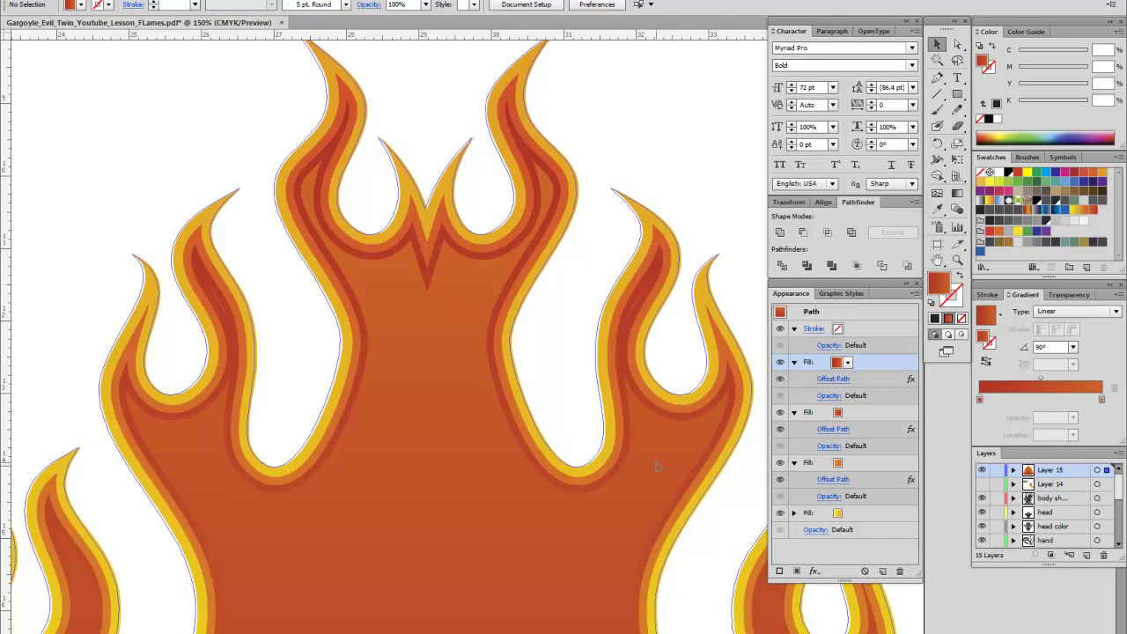
pyautogui.click(779, 363)
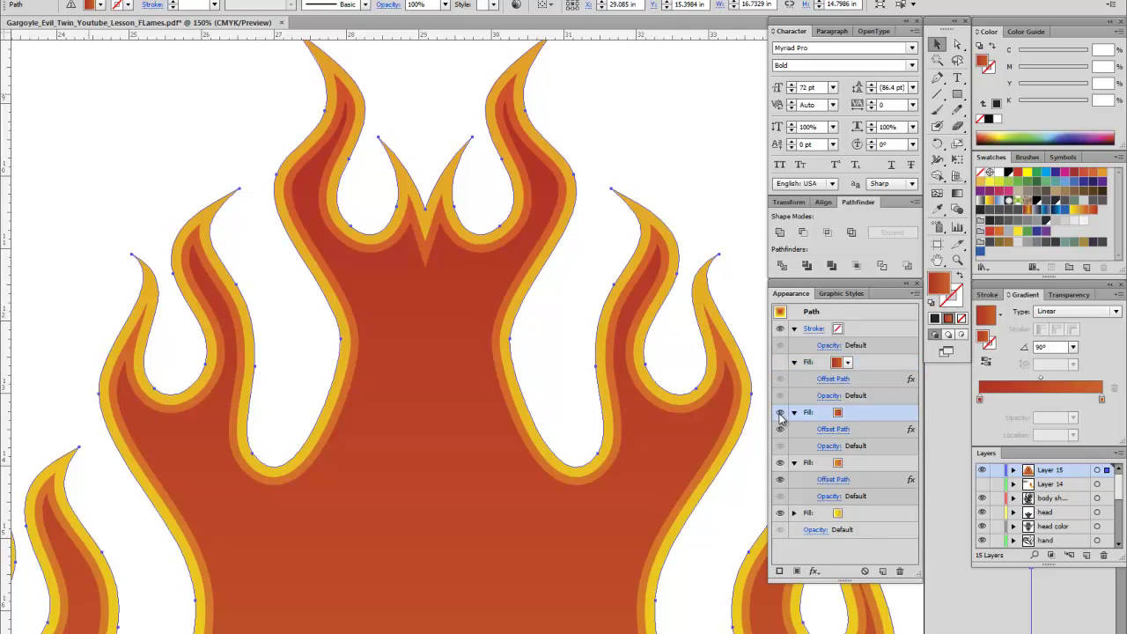
pyautogui.click(779, 414)
pyautogui.click(780, 464)
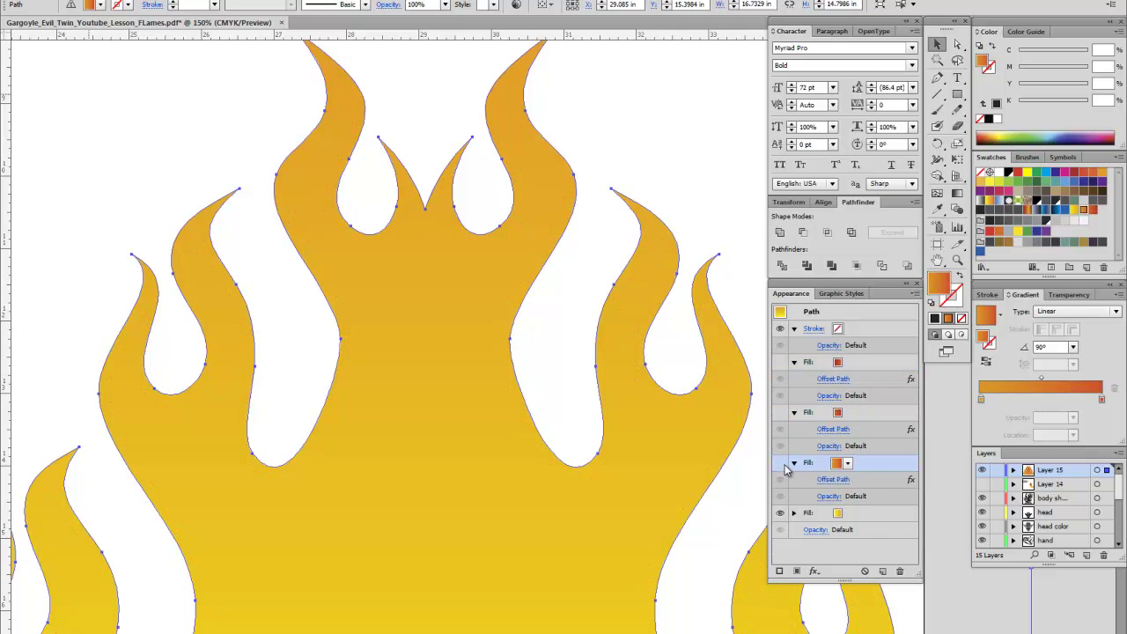
pyautogui.click(780, 464)
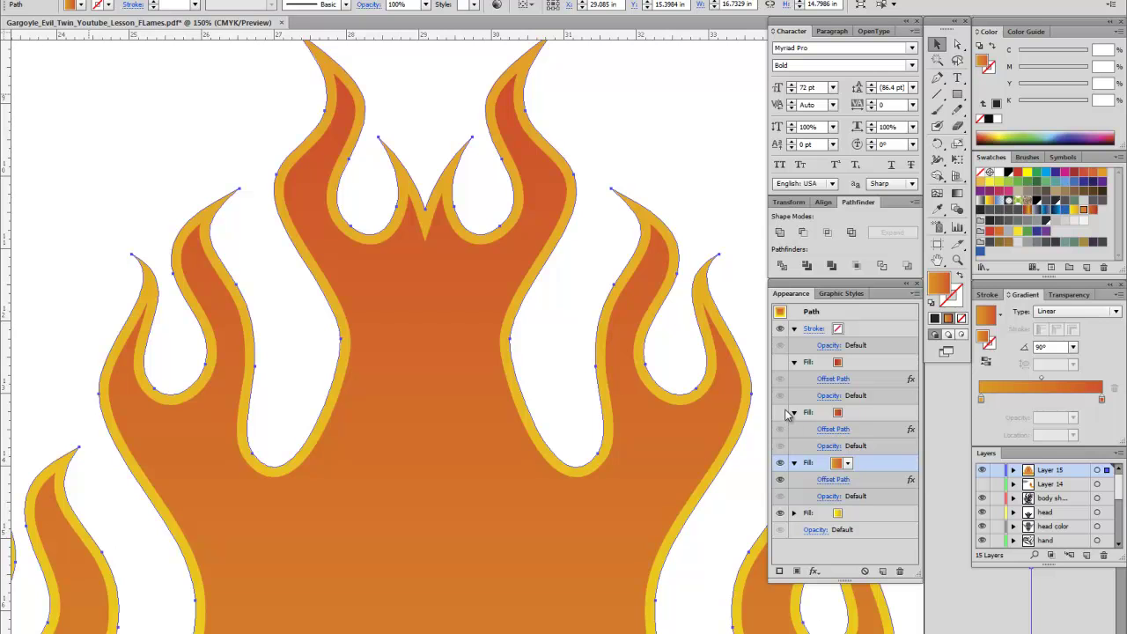
pyautogui.click(779, 413)
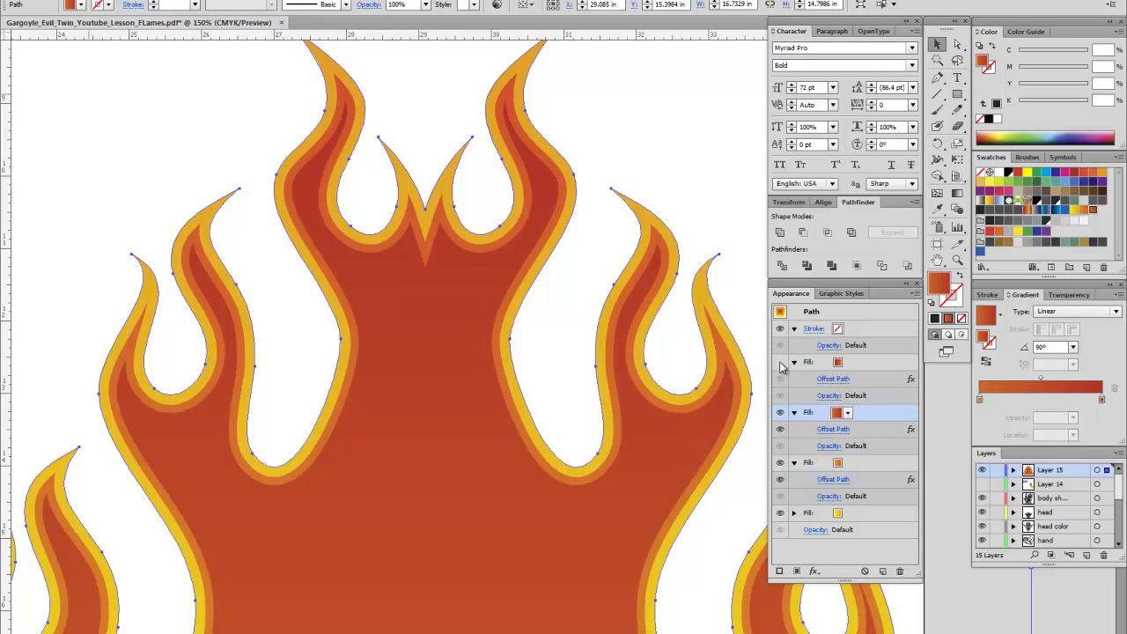
pyautogui.click(783, 362)
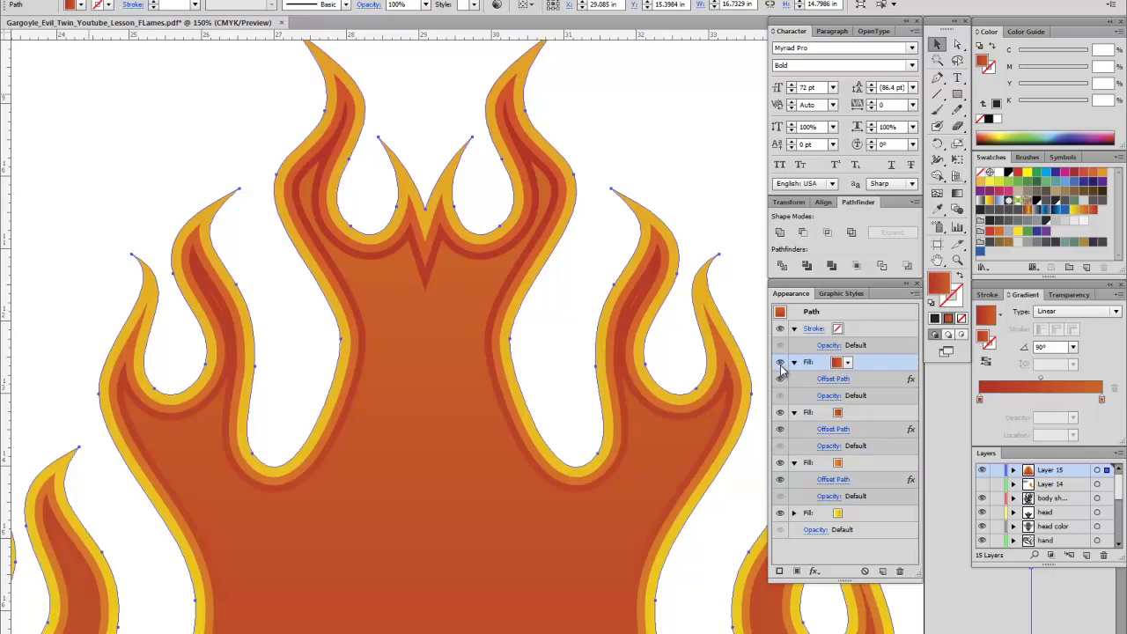
# - Apply the yellow-to-orange New Gradient Swatch 5 to the selected flame's topmost offset fill and deselect the flame
pyautogui.click(937, 261)
pyautogui.moveTo(546, 477); pyautogui.dragTo(605, 320)
pyautogui.click(958, 260)
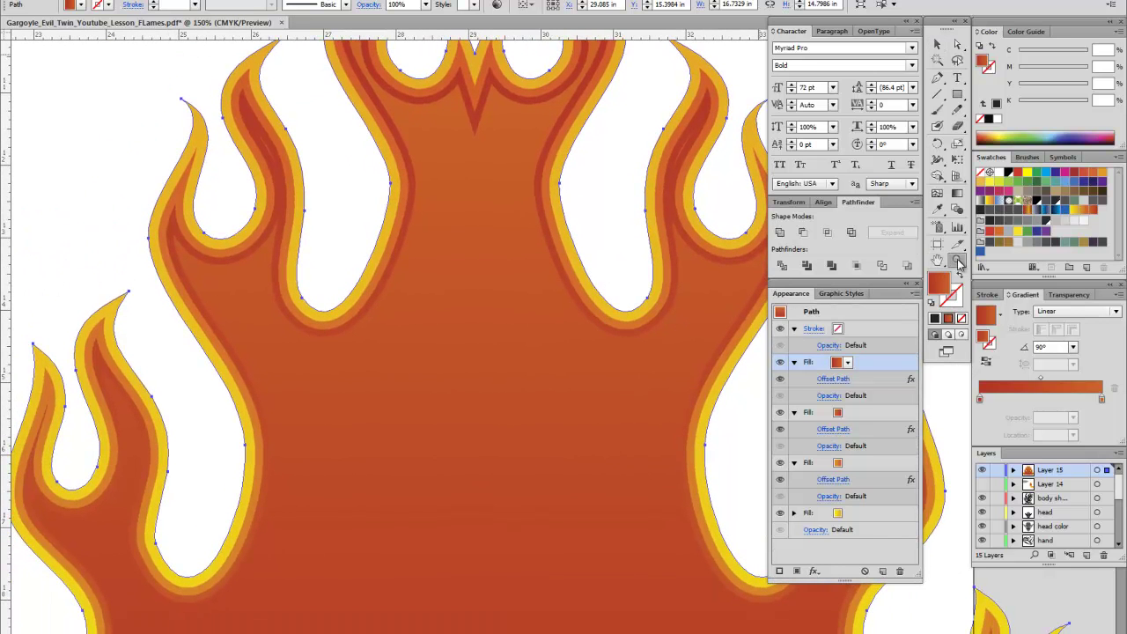
pyautogui.keyDown('alt'); pyautogui.click(561, 348); pyautogui.keyUp('alt')
pyautogui.keyDown('alt'); pyautogui.click(561, 348); pyautogui.keyUp('alt')
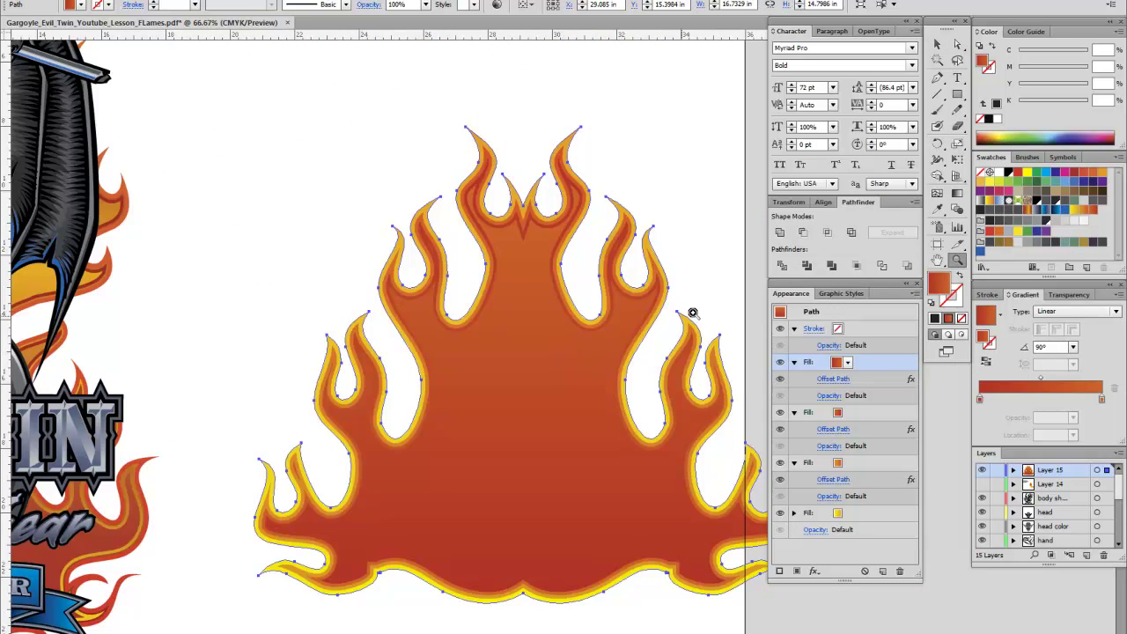
pyautogui.click(937, 261)
pyautogui.moveTo(433, 421); pyautogui.dragTo(395, 364)
pyautogui.click(937, 46)
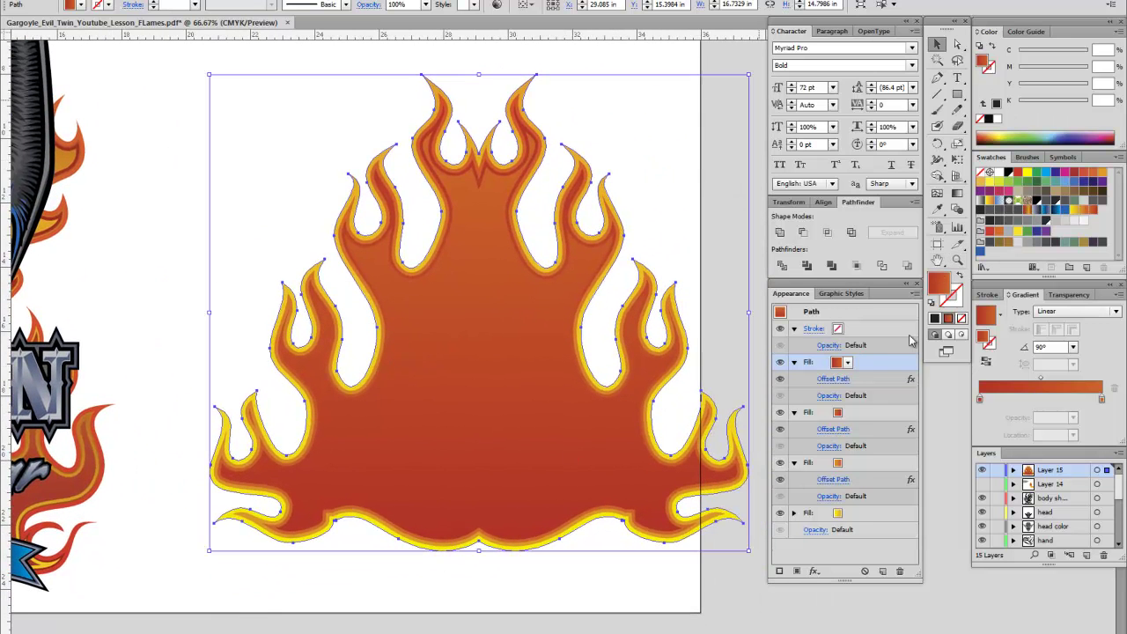
pyautogui.click(847, 362)
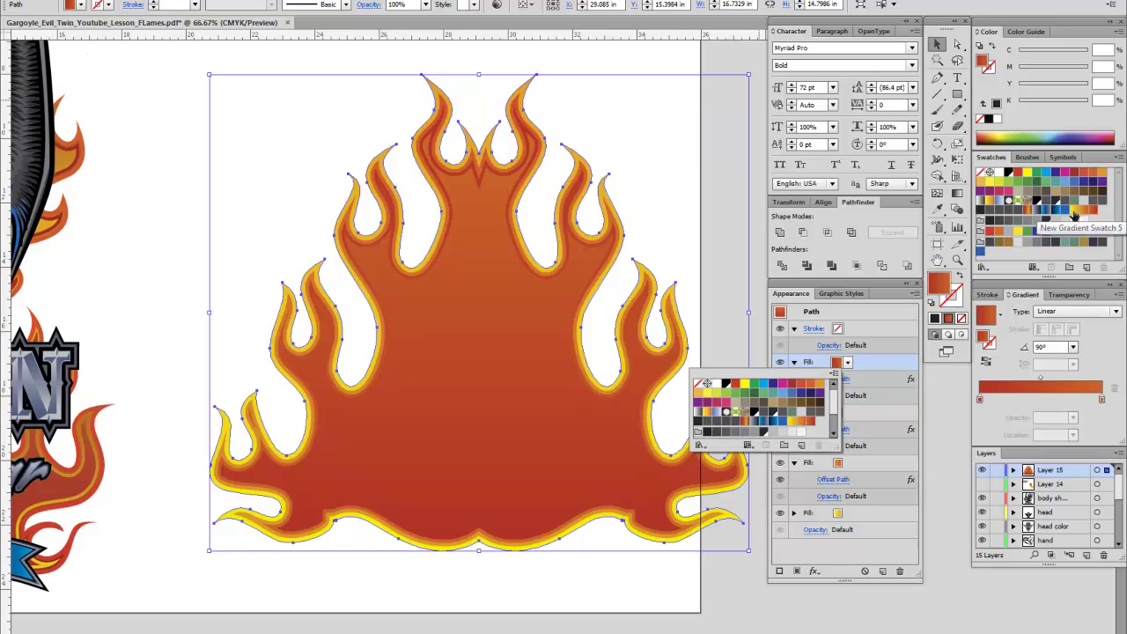
pyautogui.click(1073, 216)
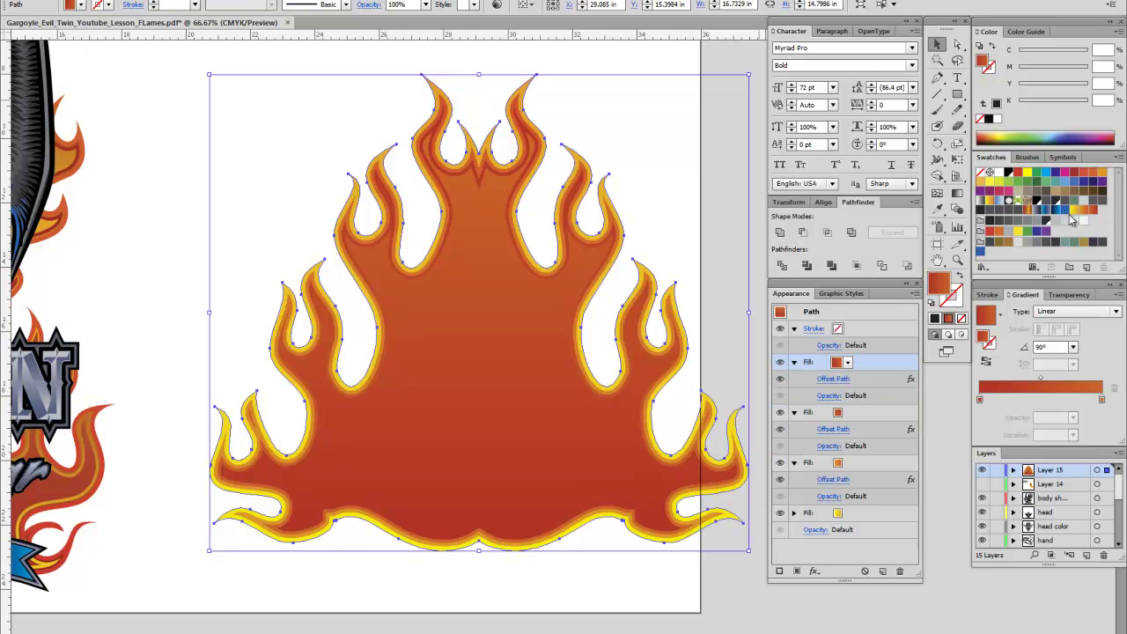
pyautogui.click(835, 370)
pyautogui.click(874, 368)
pyautogui.click(841, 370)
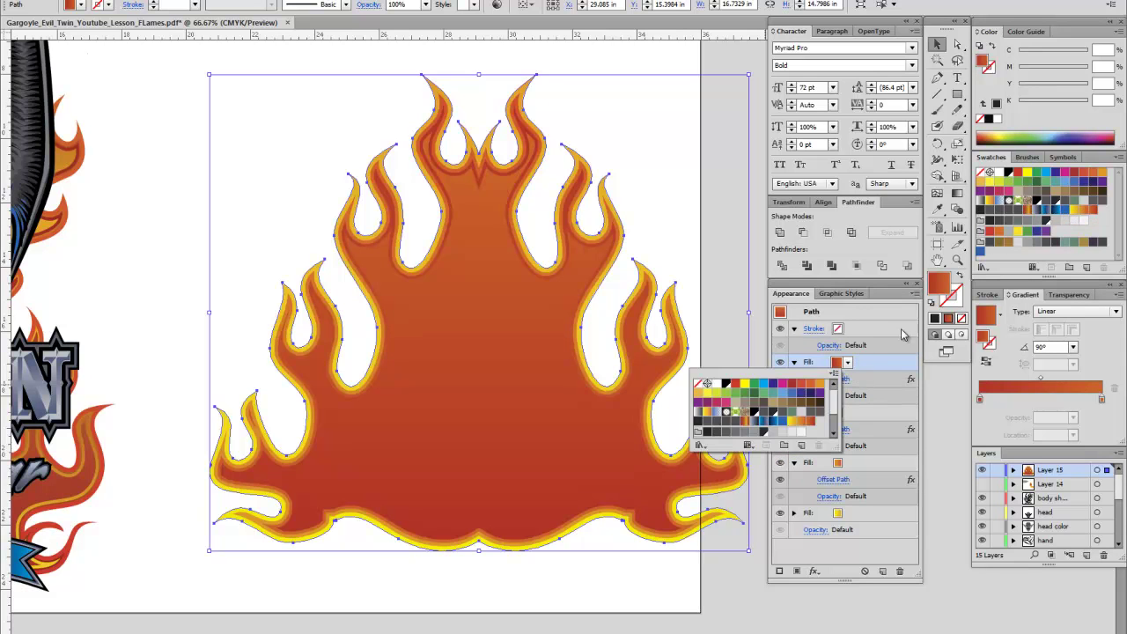
pyautogui.click(1074, 215)
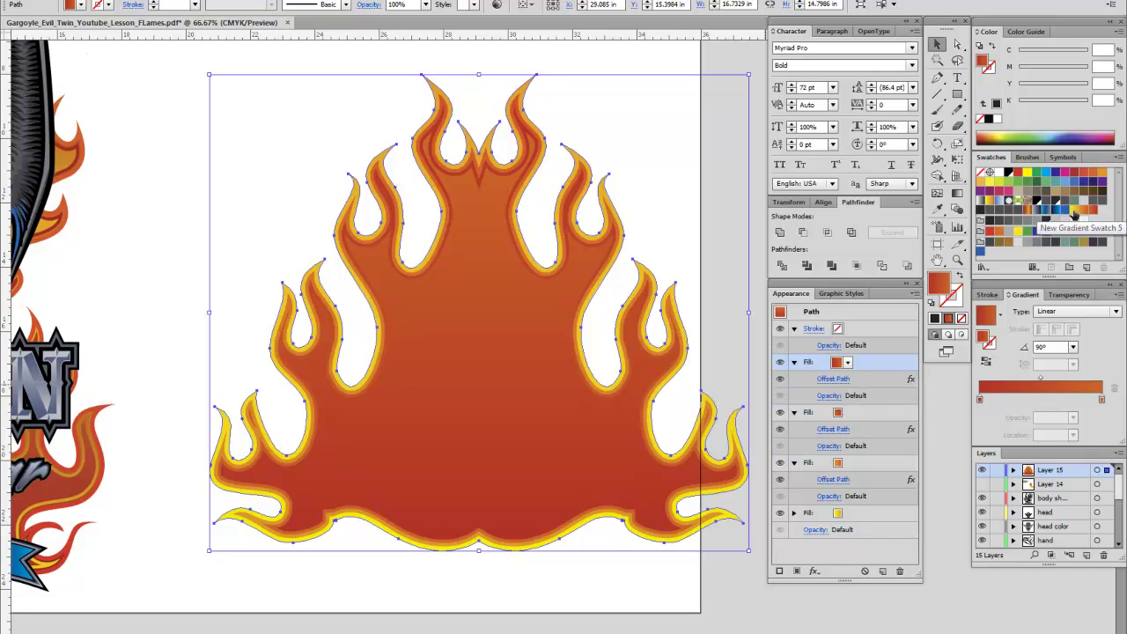
pyautogui.click(1074, 215)
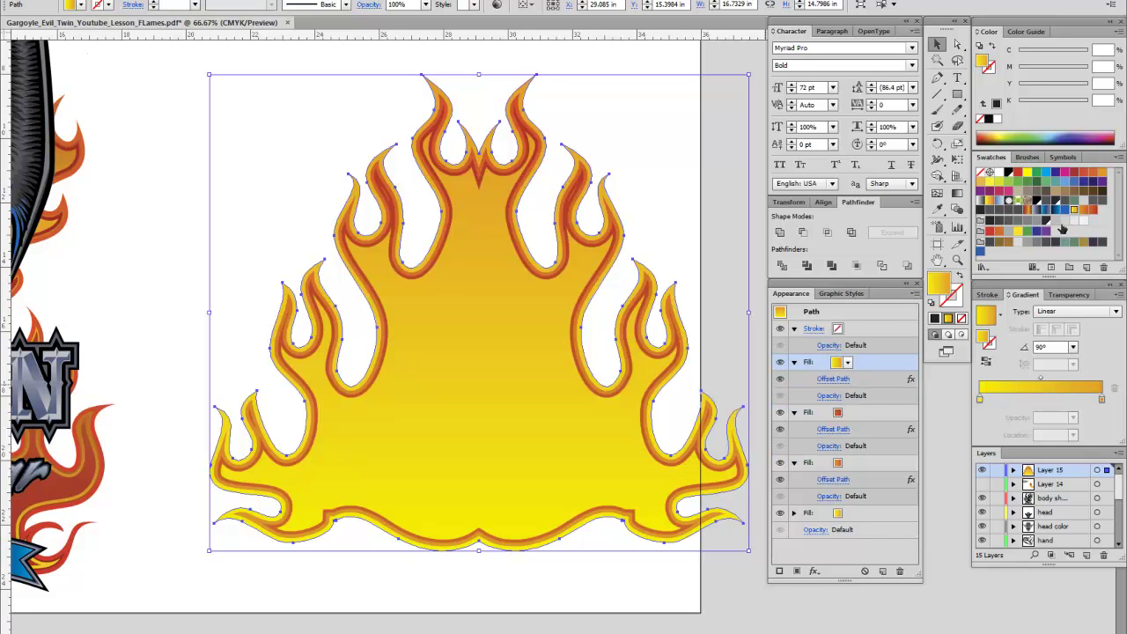
pyautogui.click(764, 256)
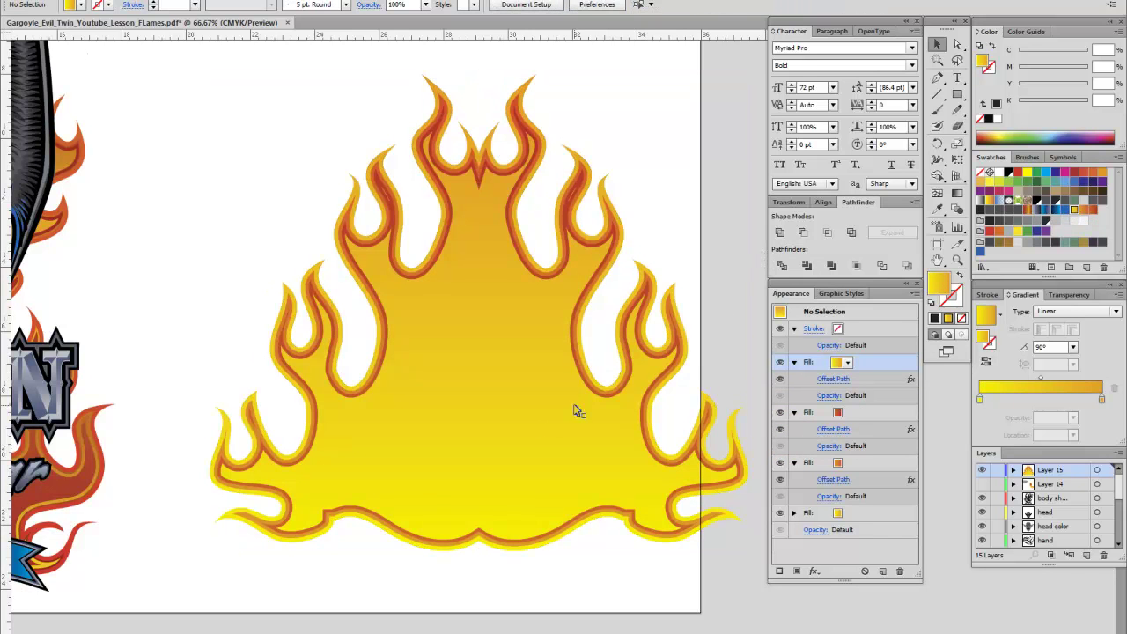
# - Select the flame and apply the orange-to-red New Gradient Swatch 6 to its second fill from the top of the stack
pyautogui.click(835, 411)
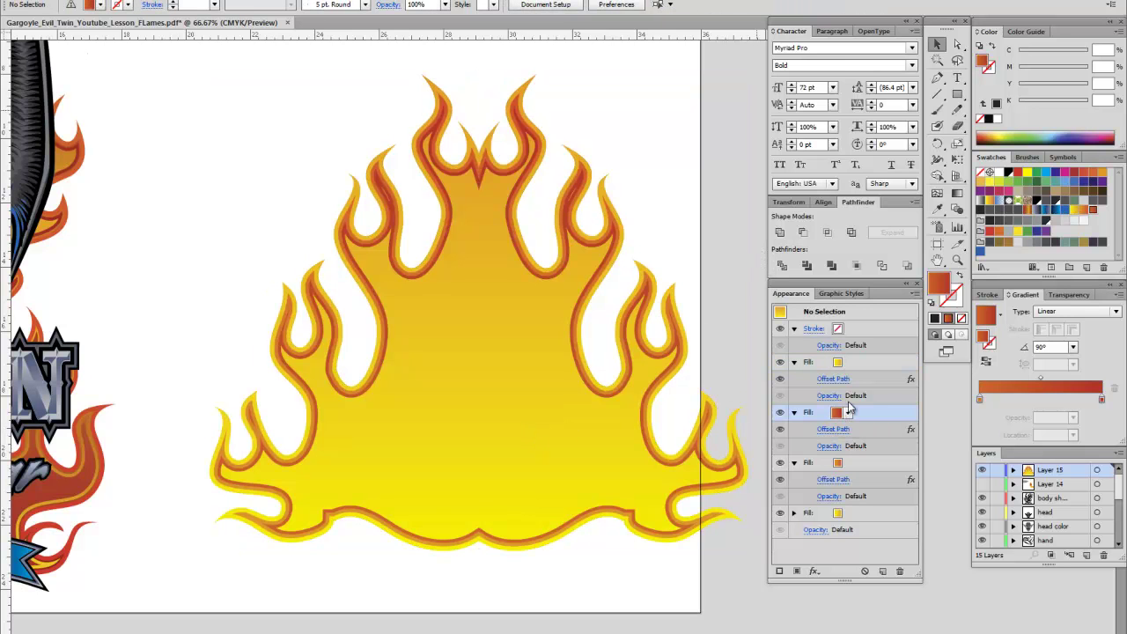
pyautogui.click(593, 467)
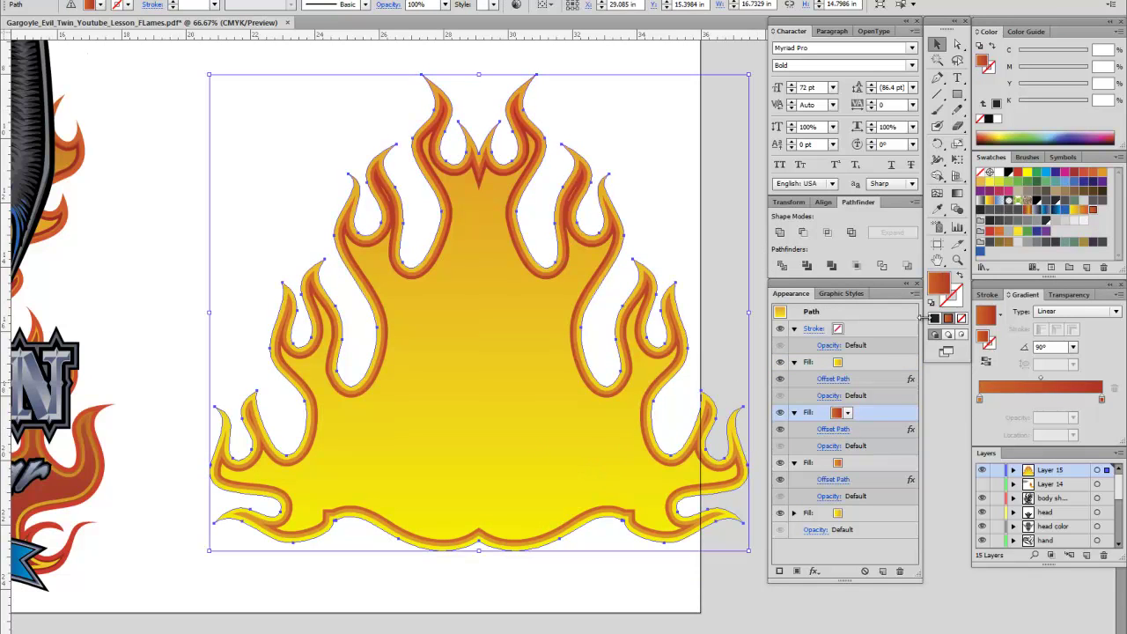
pyautogui.click(838, 412)
pyautogui.click(1089, 211)
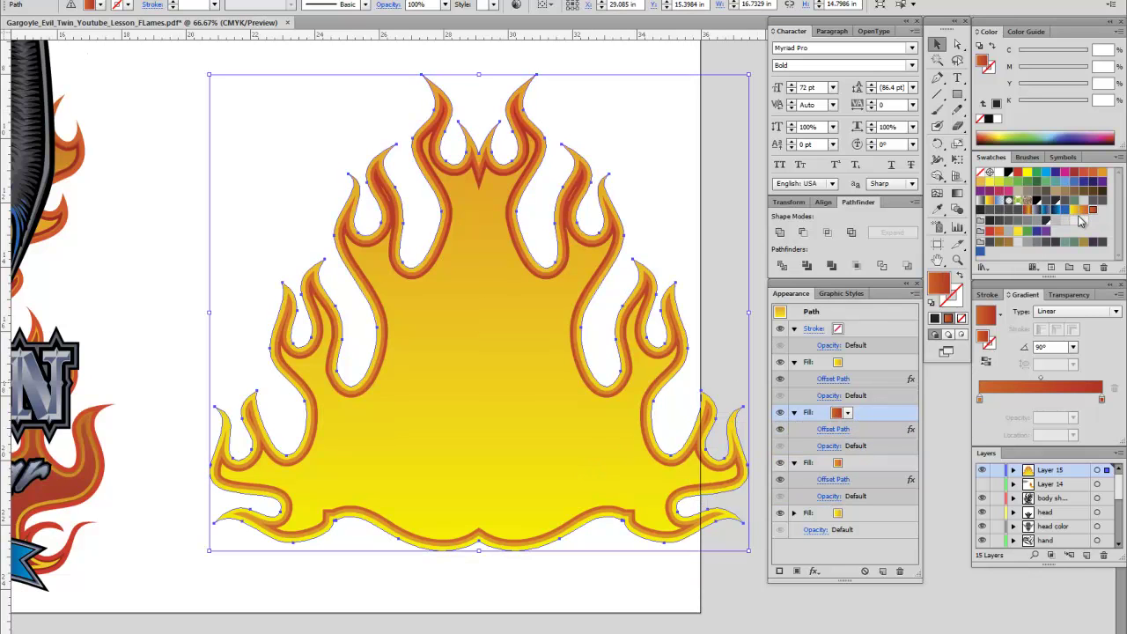
pyautogui.click(1084, 213)
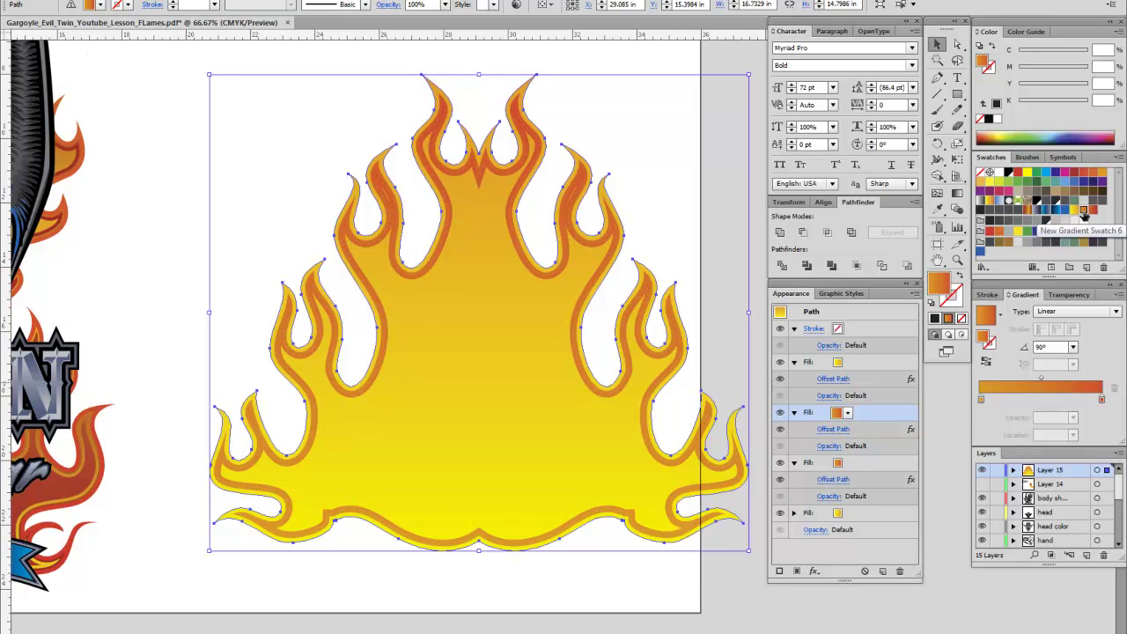
# - Reverse the orange-to-red gradient of the flame's third fill from the top of the stack and deselect the flame
pyautogui.click(838, 465)
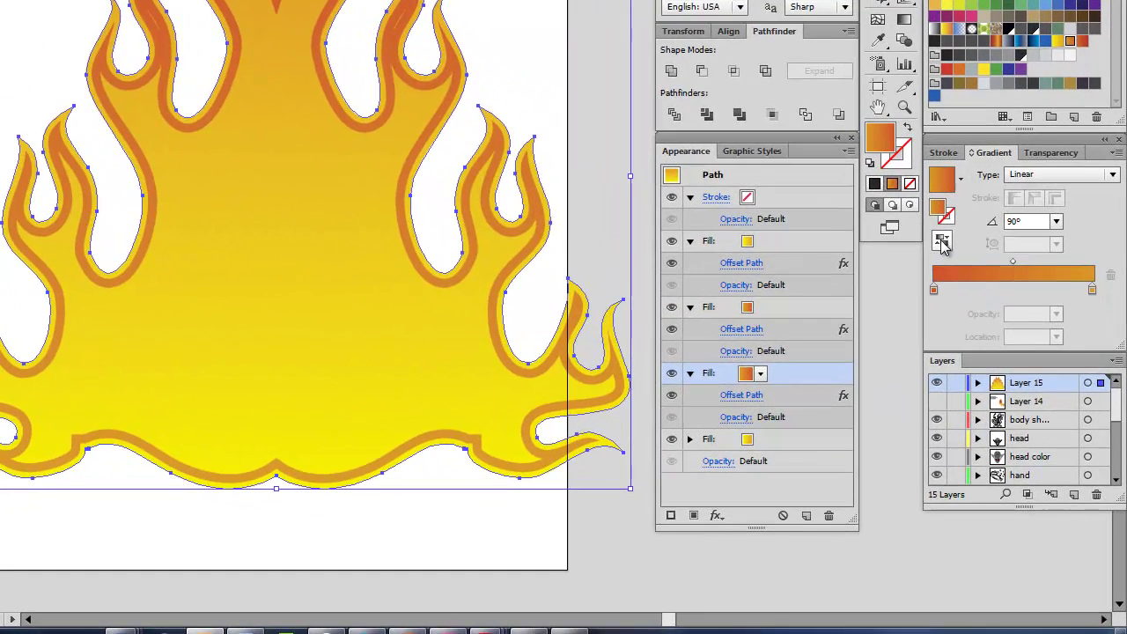
pyautogui.click(959, 288)
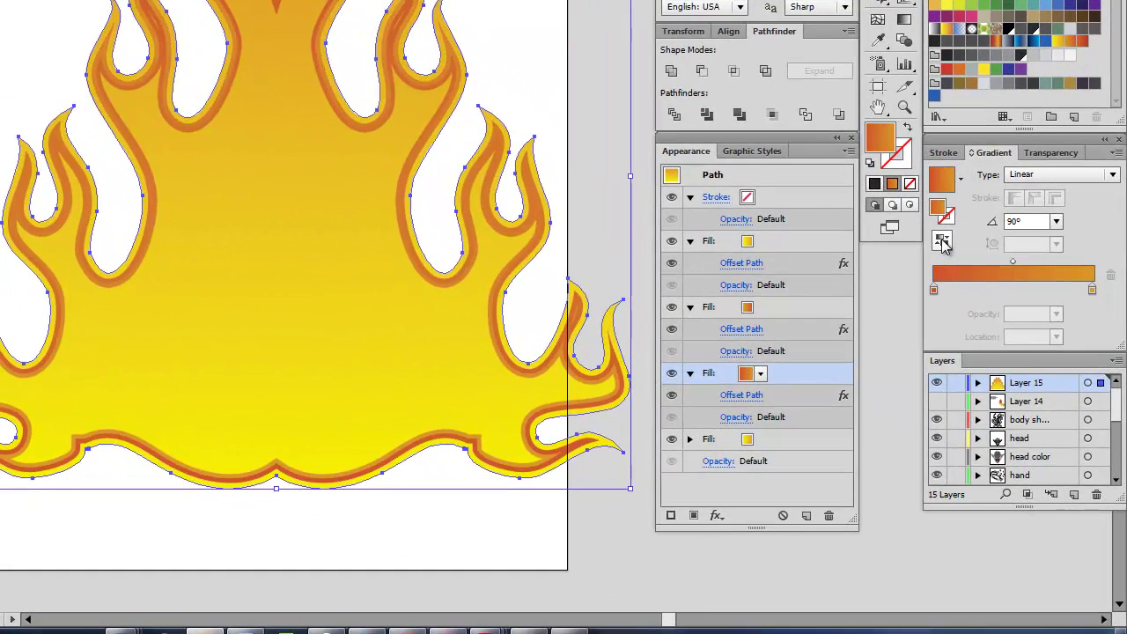
pyautogui.click(647, 81)
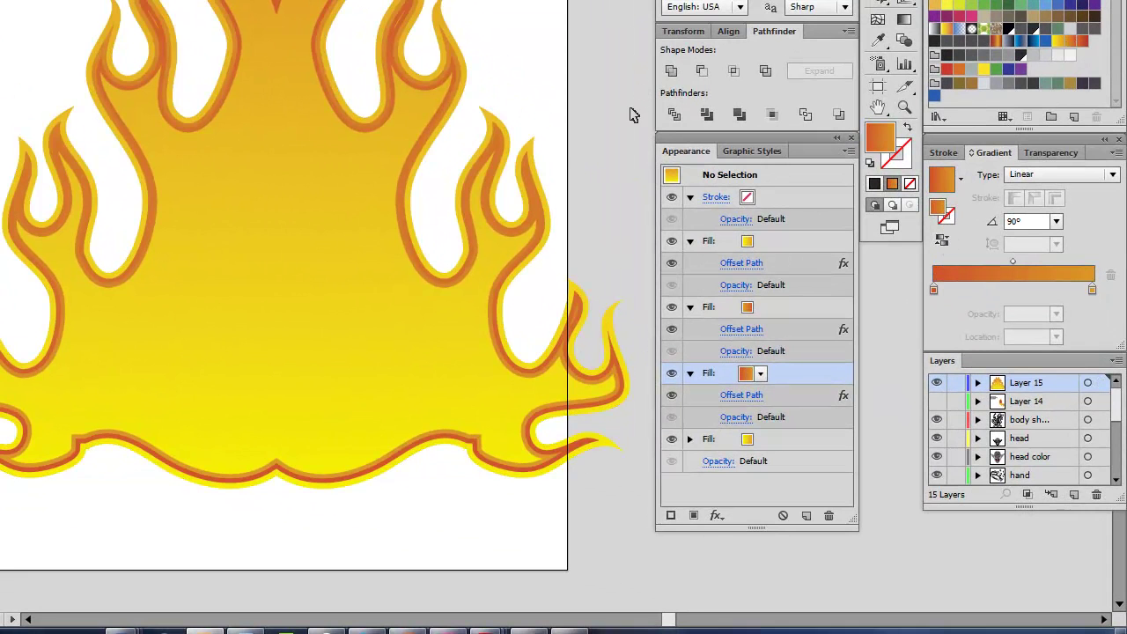
# - Select the flame, apply the burnt-orange-to-deep-red New Gradient Swatch 7 to its bottommost fill, and deselect it
pyautogui.click(878, 108)
pyautogui.moveTo(360, 219); pyautogui.dragTo(219, 264)
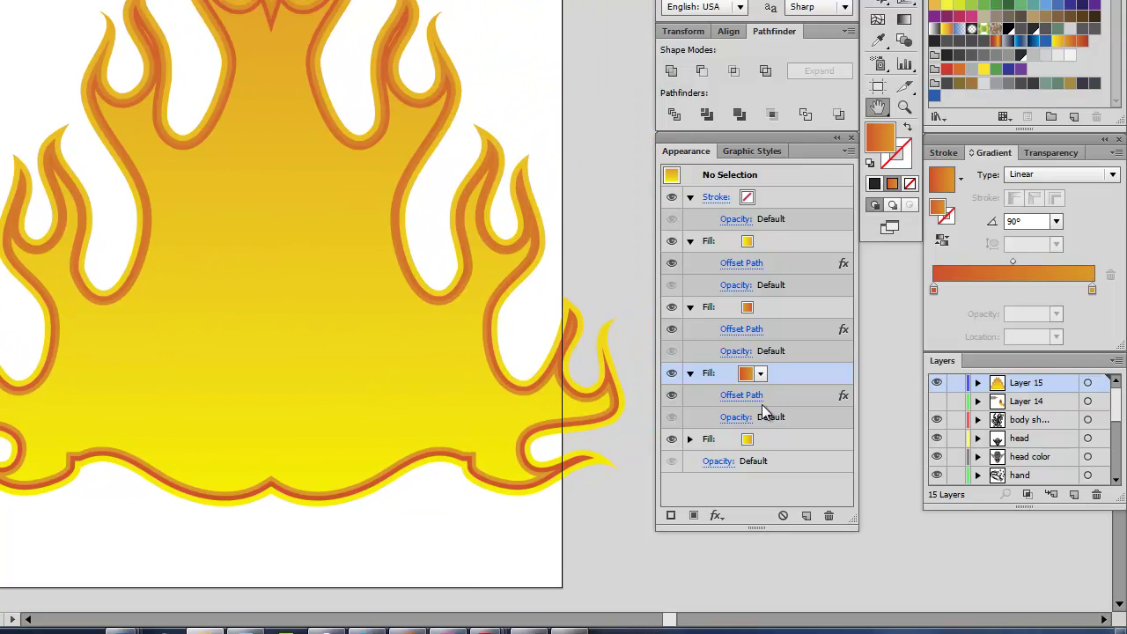
pyautogui.click(718, 439)
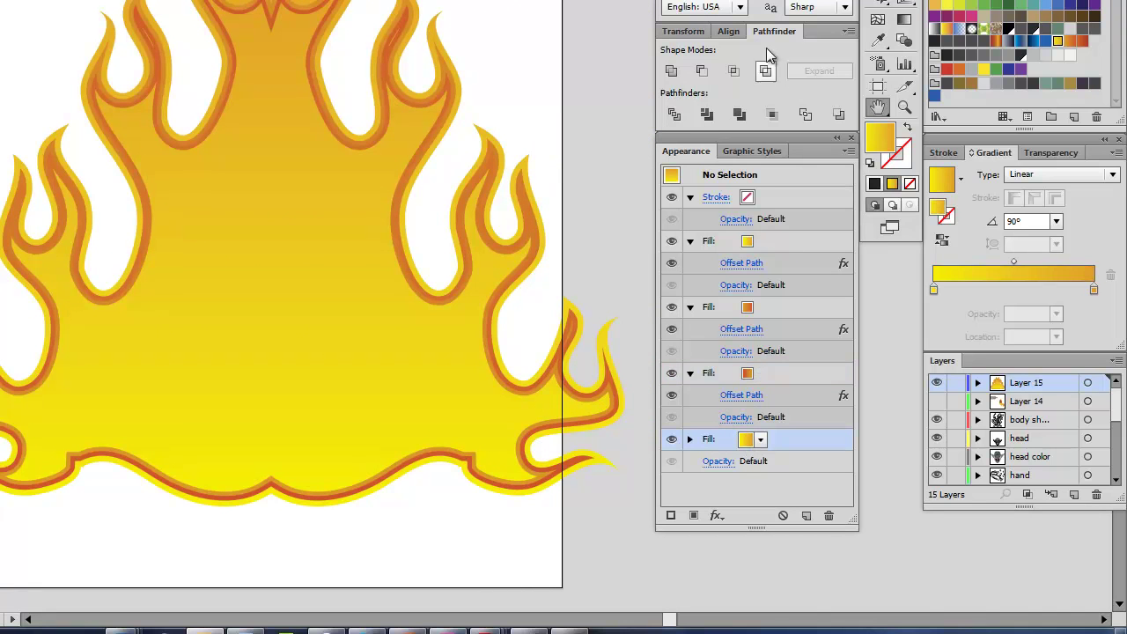
pyautogui.press('v')
pyautogui.click(460, 405)
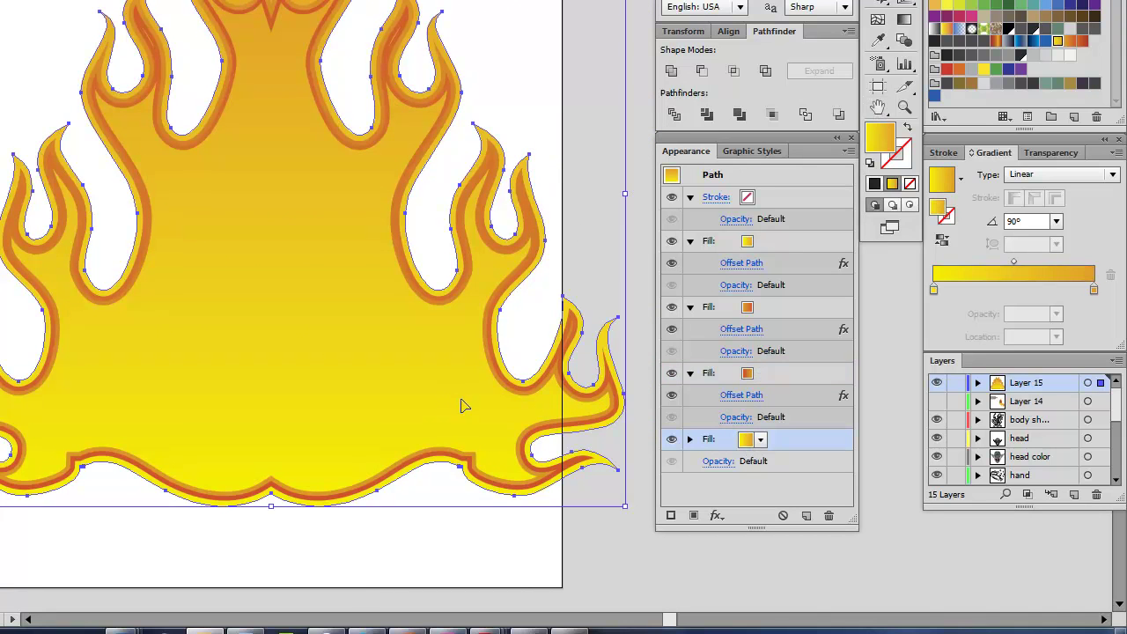
pyautogui.click(746, 440)
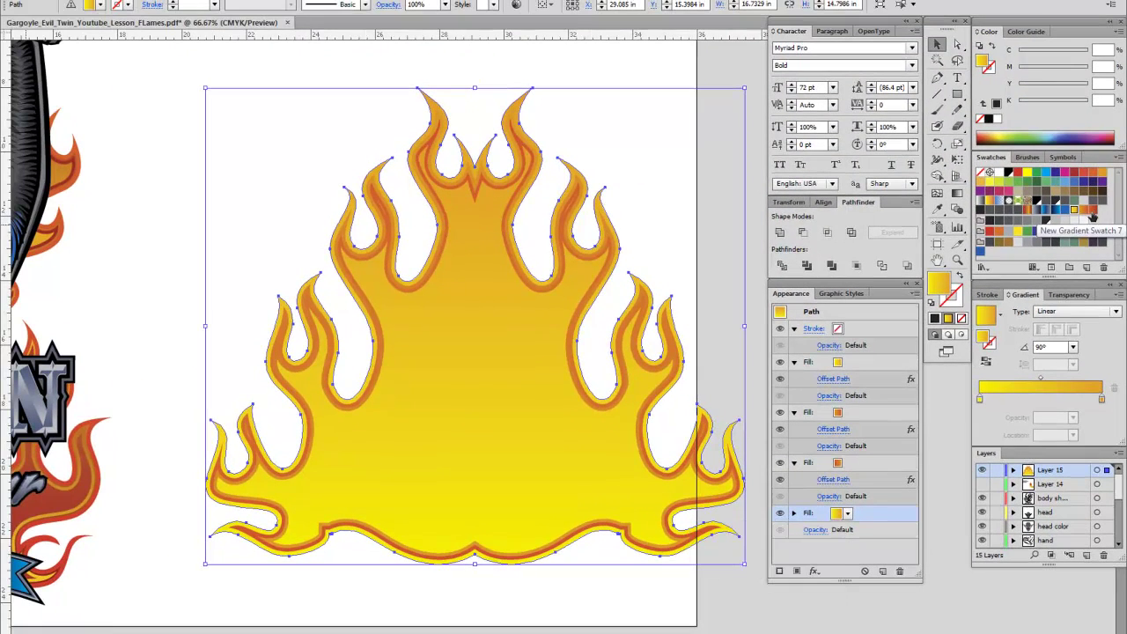
pyautogui.click(1092, 212)
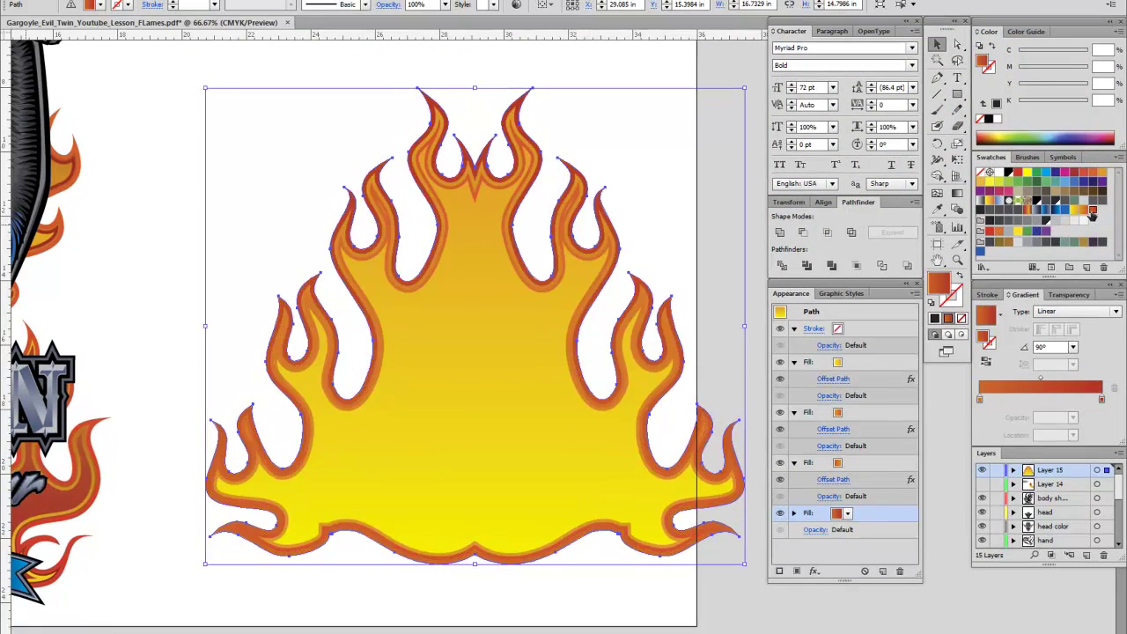
pyautogui.click(749, 306)
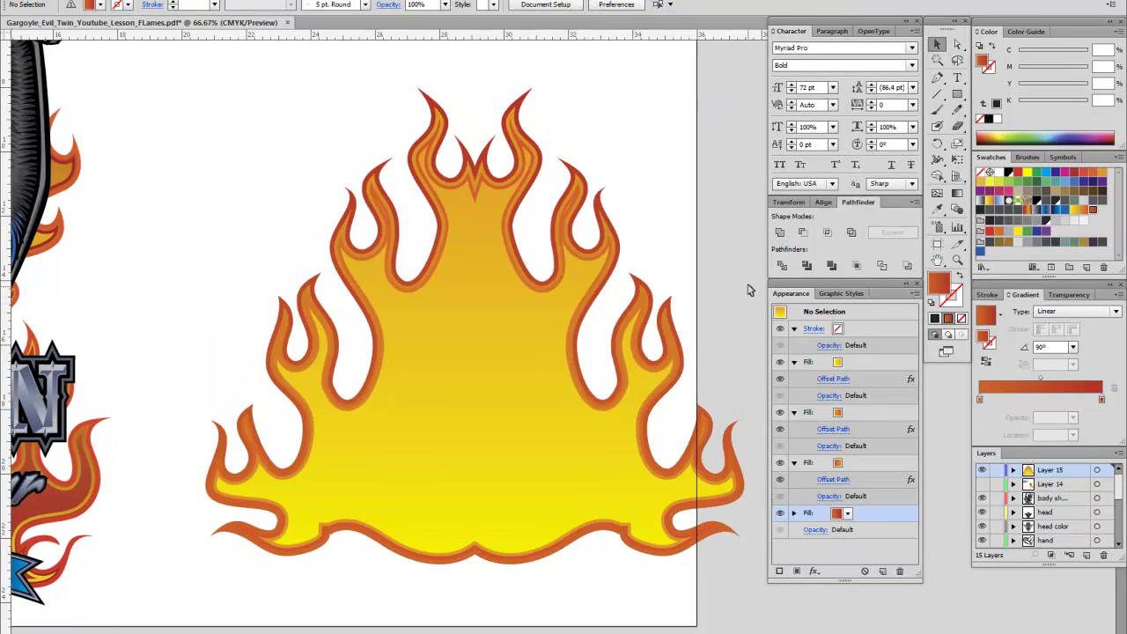
# - Review the Pencil tool's fidelity, smoothness and path-editing options and close them
pyautogui.click(938, 261)
pyautogui.moveTo(481, 267); pyautogui.dragTo(424, 253)
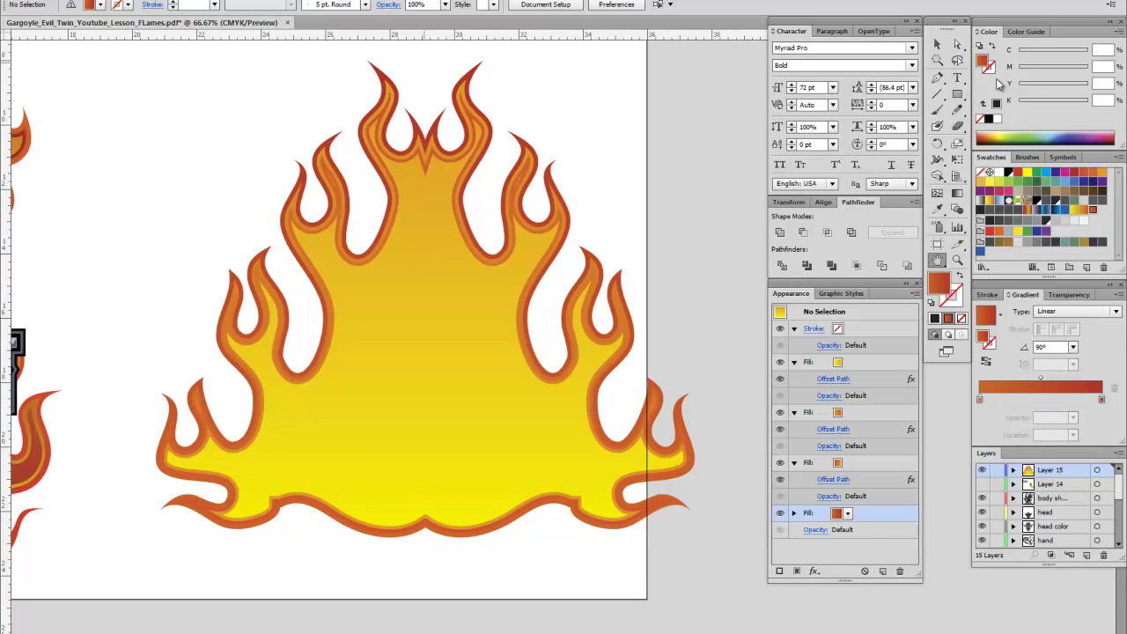
pyautogui.doubleClick(957, 110)
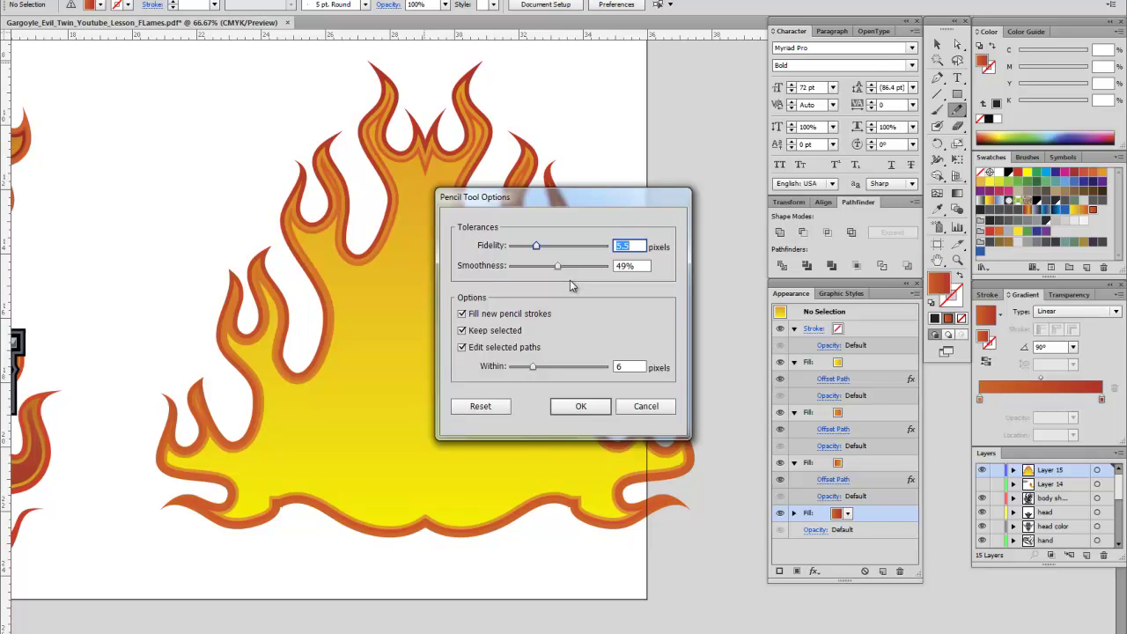
pyautogui.click(581, 407)
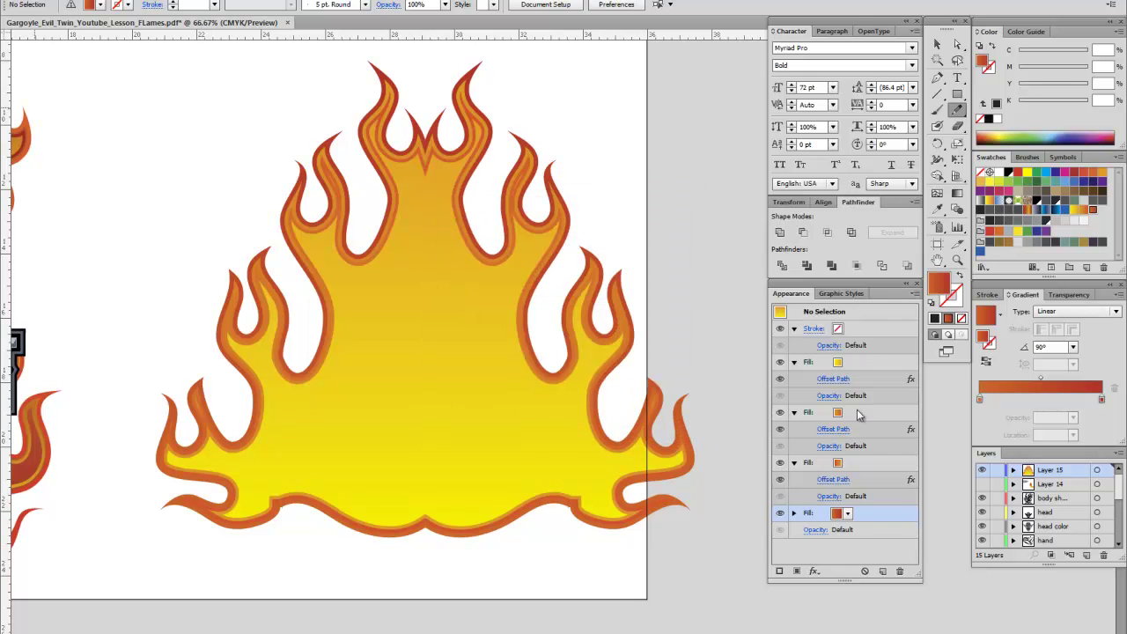
# - Review the Path effects available for an appearance fill, including Offset Path, and deselect the stray pencil mark beside the flame
pyautogui.click(814, 570)
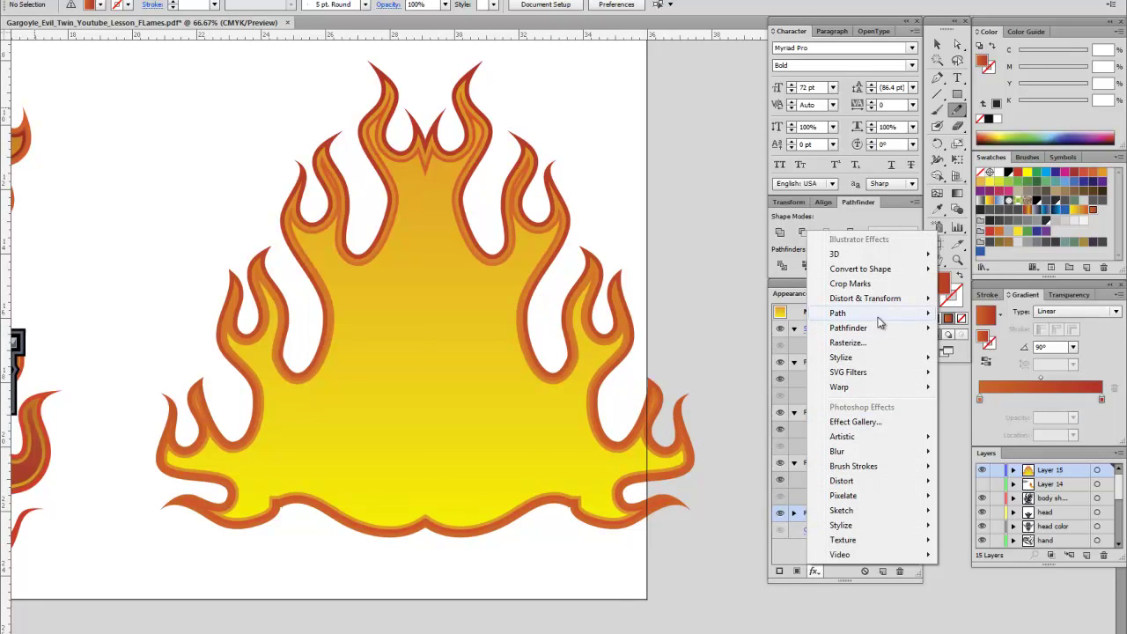
pyautogui.moveTo(878, 315)
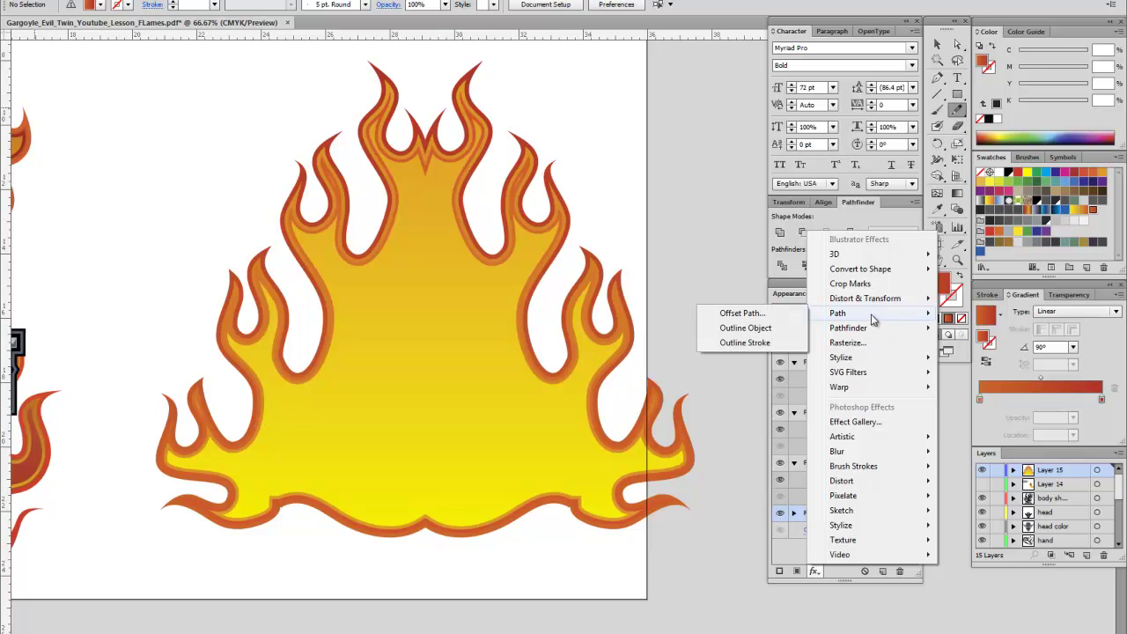
pyautogui.click(743, 440)
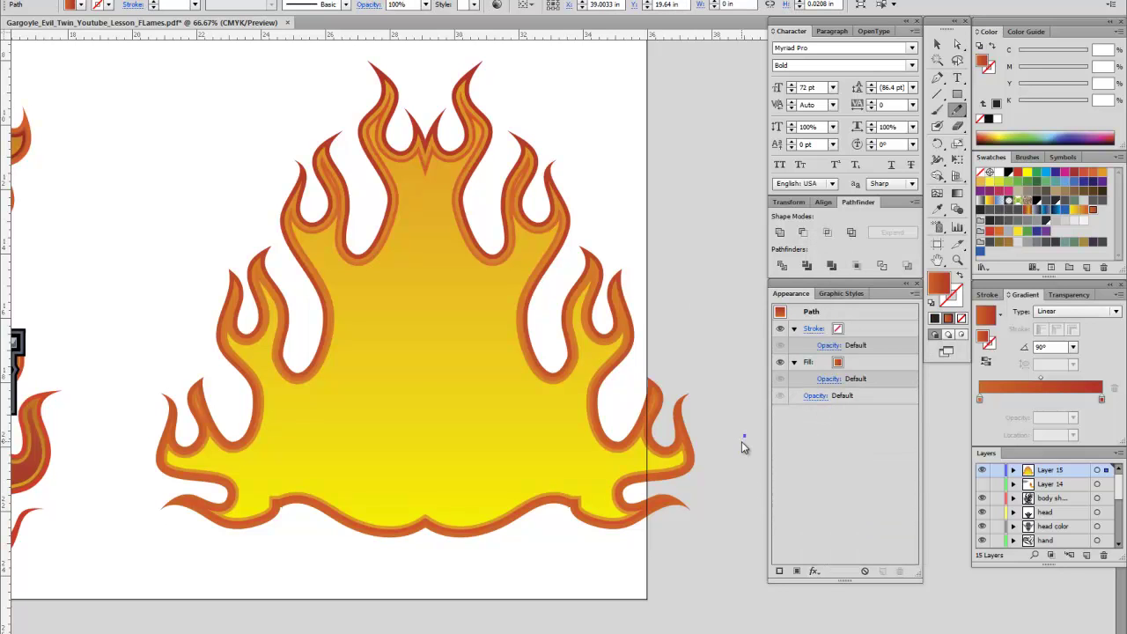
pyautogui.click(937, 44)
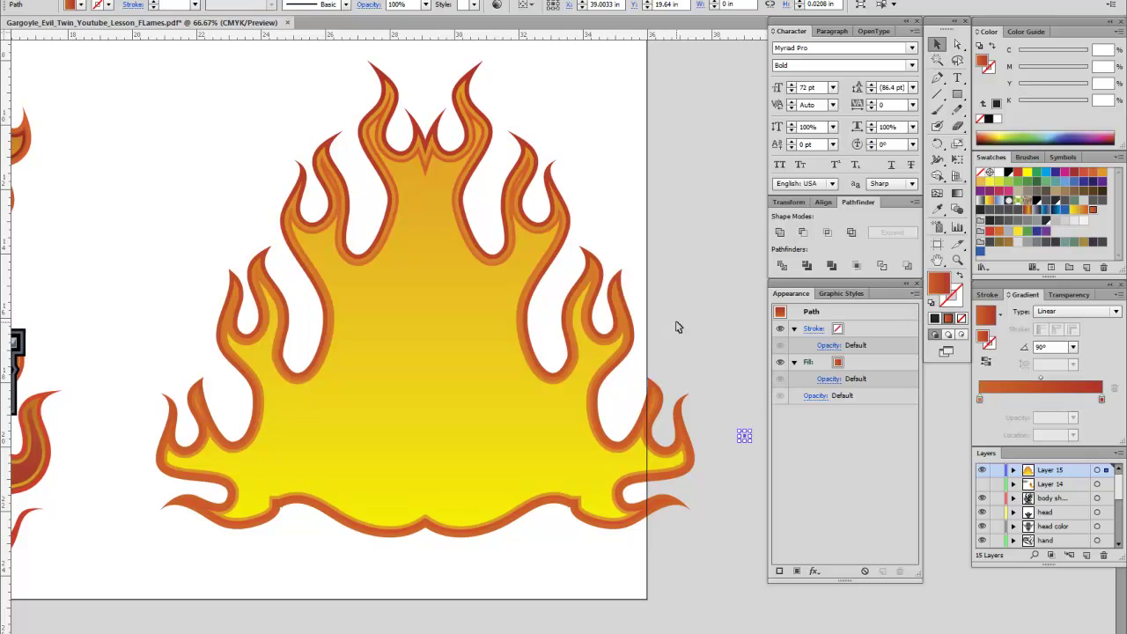
pyautogui.click(761, 434)
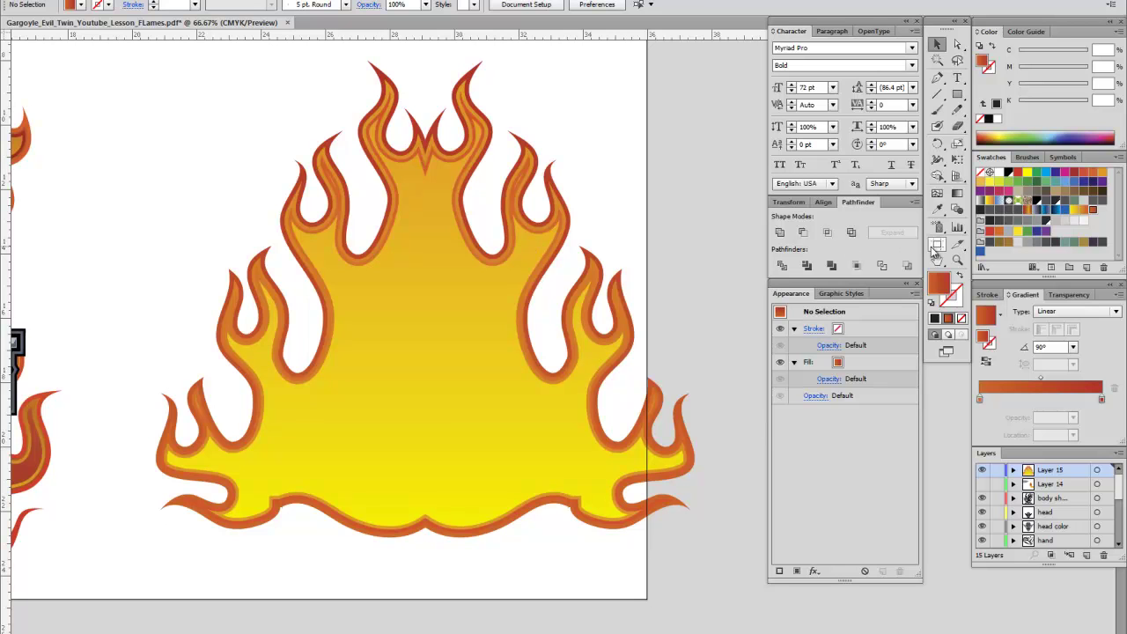
# - Examine the stacked gradient outlines on the flame's right-hand tongues at 100% zoom
pyautogui.click(957, 260)
pyautogui.click(595, 337)
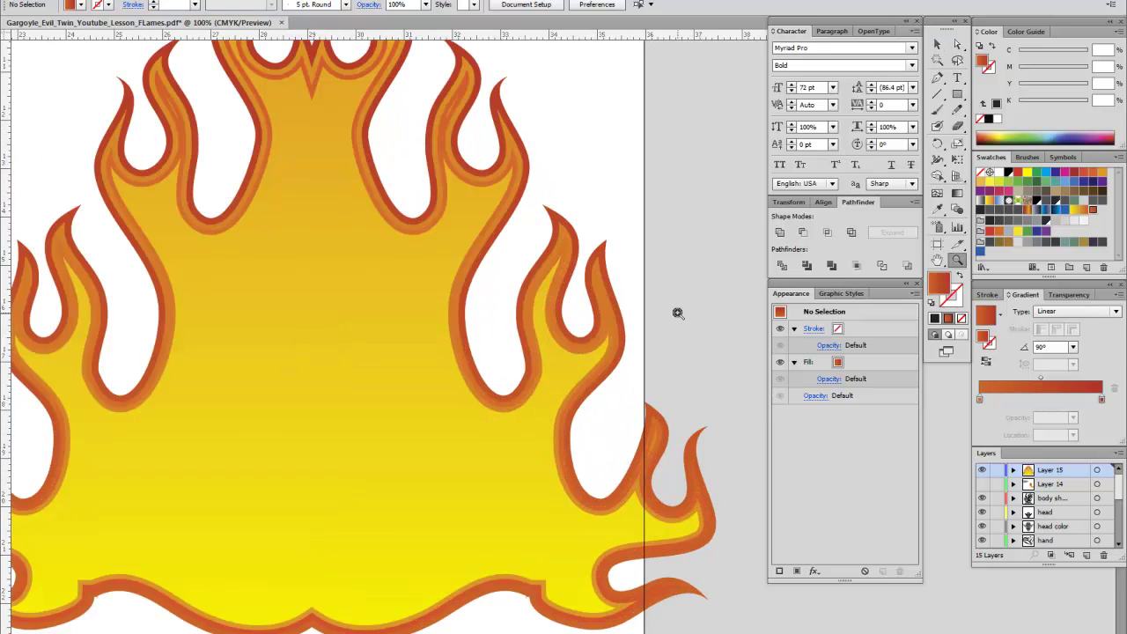
pyautogui.press('space')
pyautogui.moveTo(494, 389); pyautogui.dragTo(530, 426)
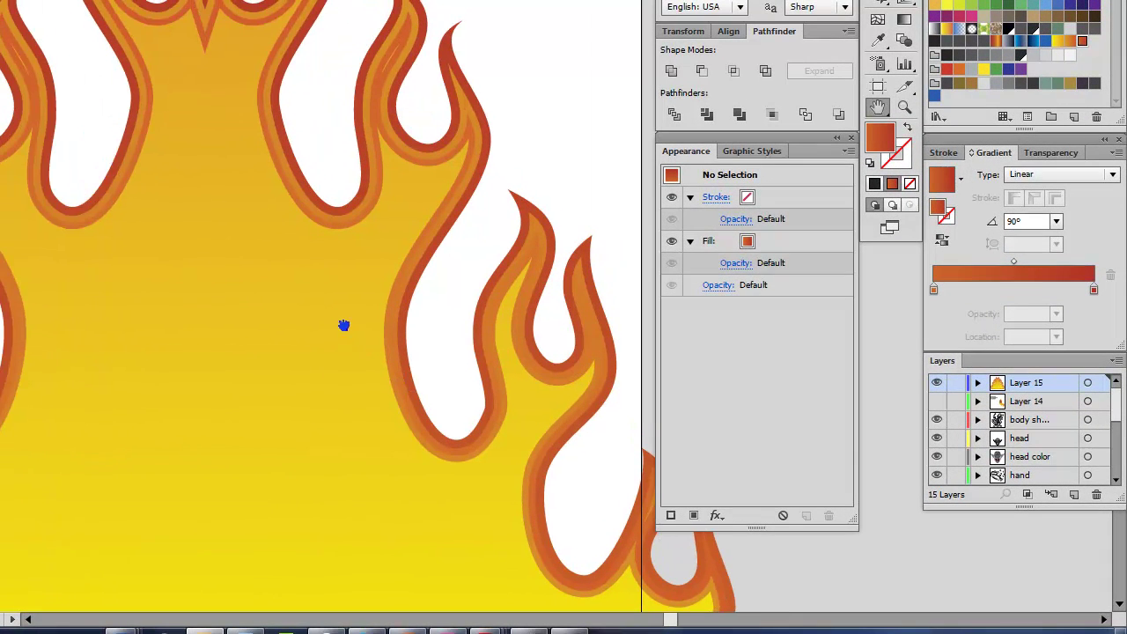